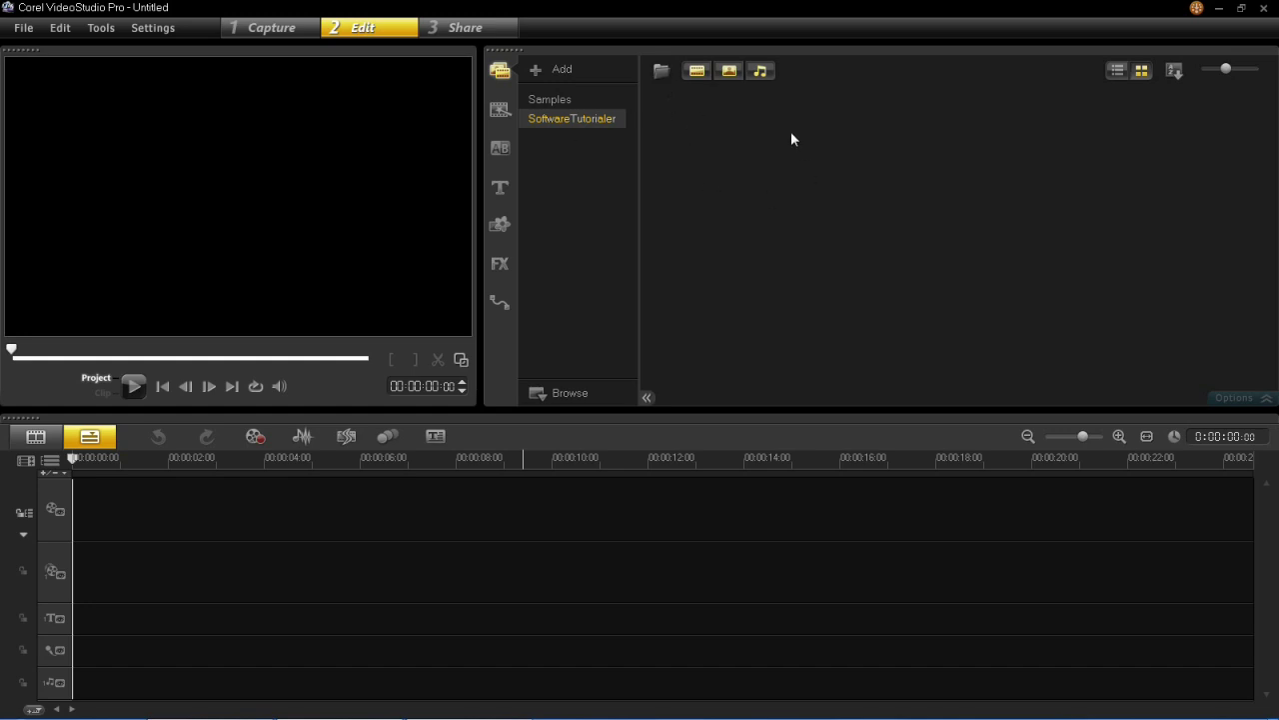
Import Clip1.MOV, Clip2.MOV and Clip3.MOV from the Editing folder into the SoftwareTutorialer media library folder.
left_click(660, 75)
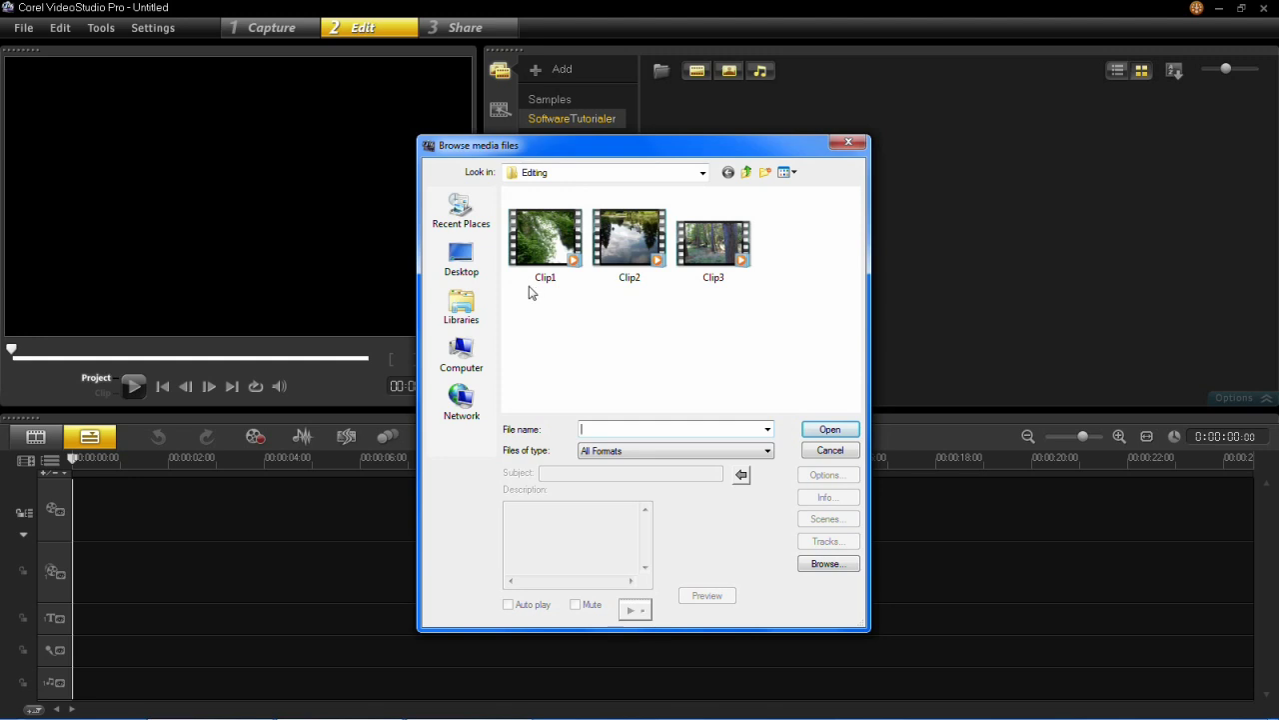
left_click_drag(520, 287, 771, 250)
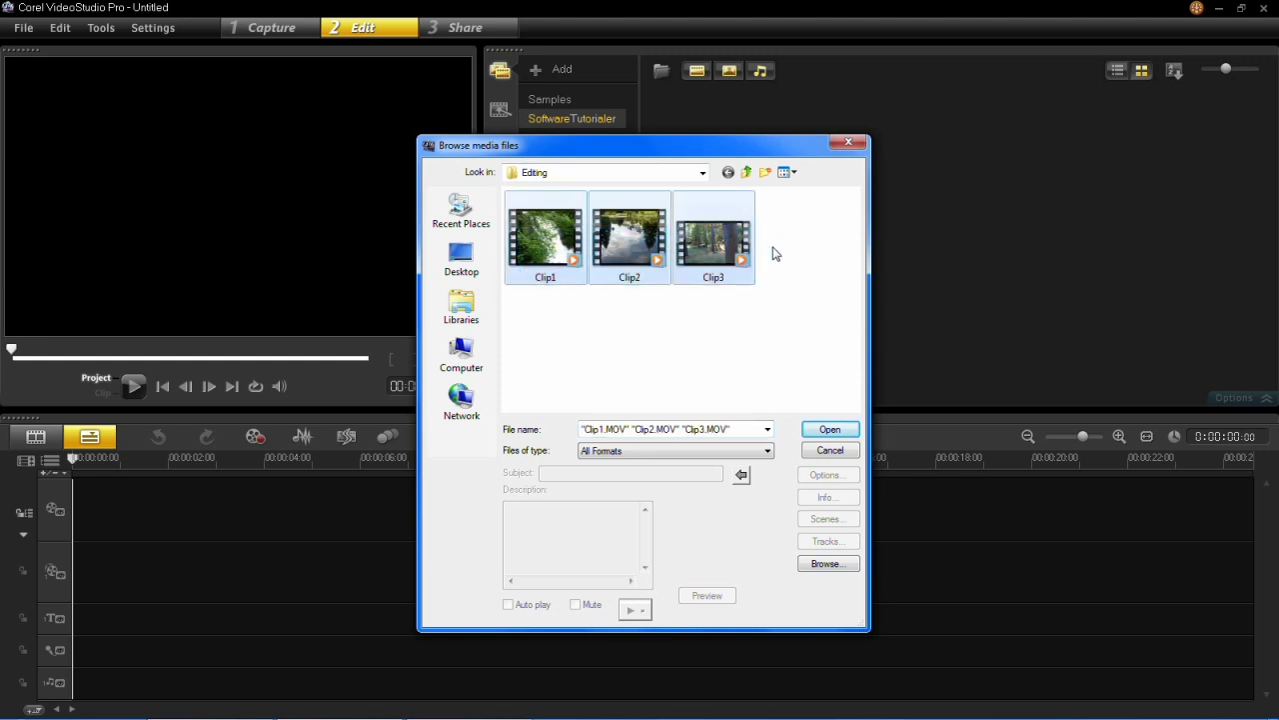
left_click(829, 430)
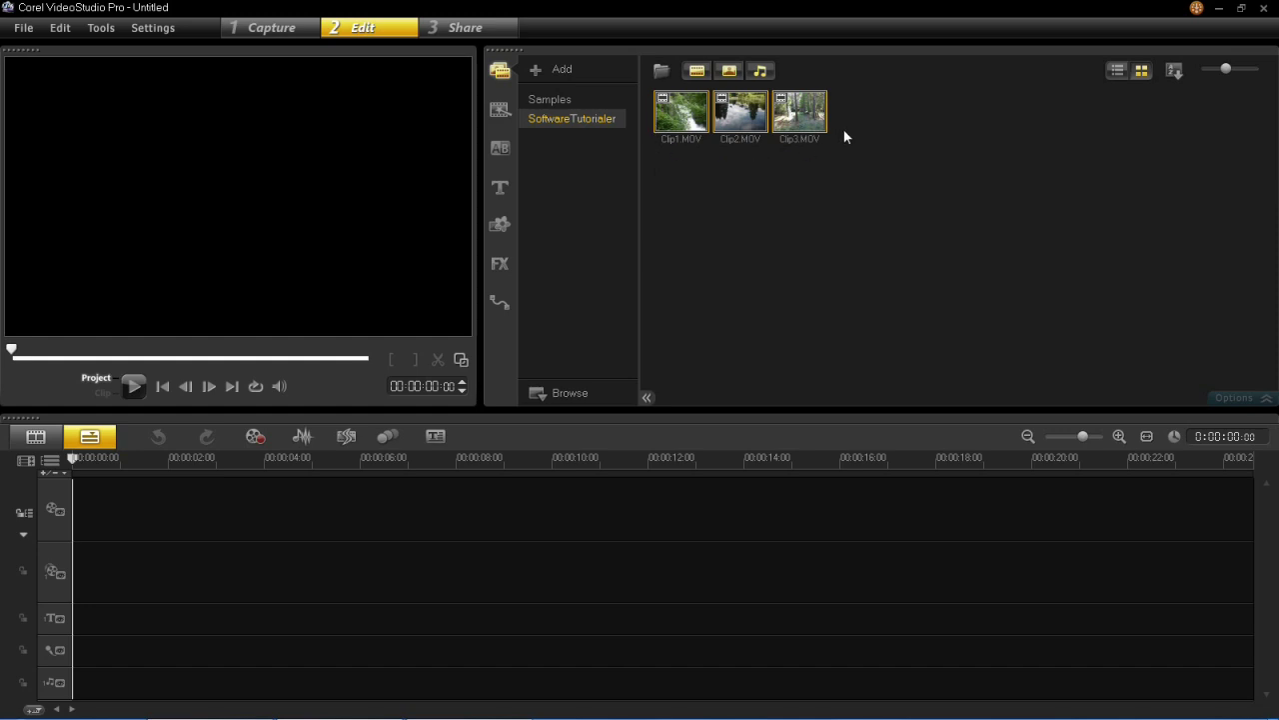
Place Clip1.MOV at the start of the main video track and zoom the timeline out to show the whole clip.
left_click(740, 162)
left_click_drag(676, 115, 229, 513)
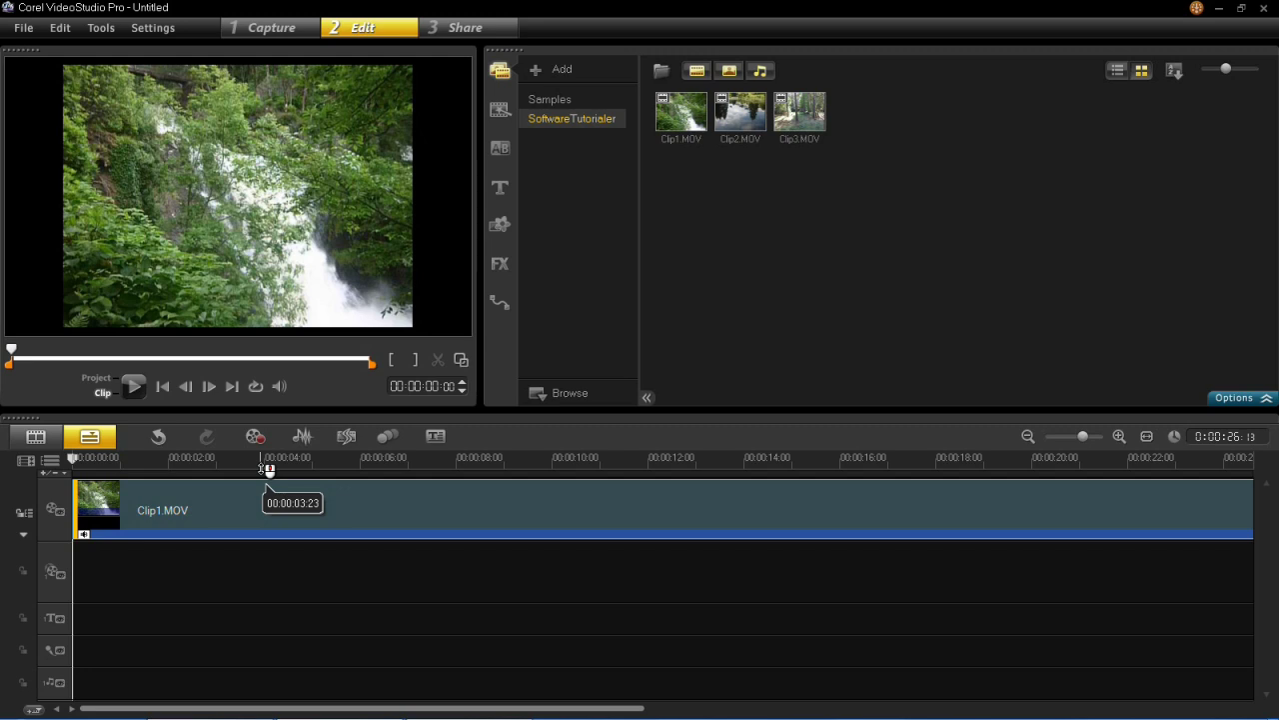
left_click(1067, 437)
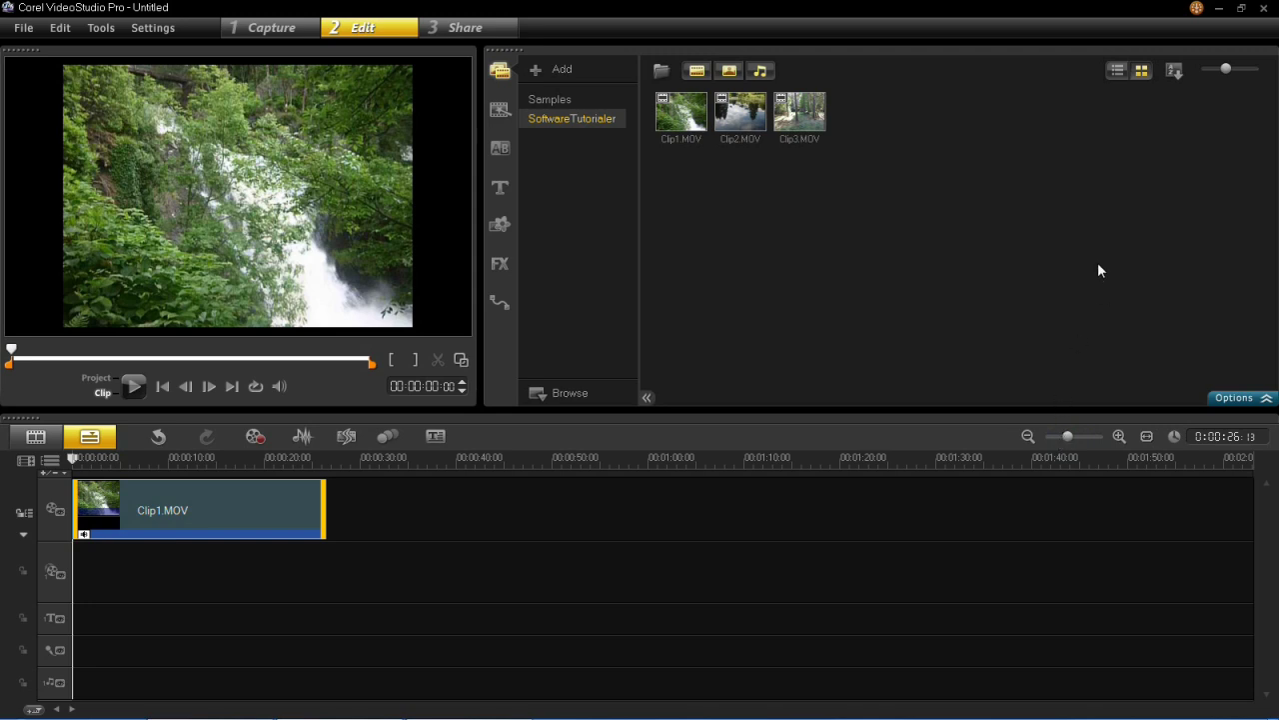
Add Clip2.MOV and Clip3.MOV together after Clip1.MOV on the video track and return the playhead to the start.
left_click(729, 112)
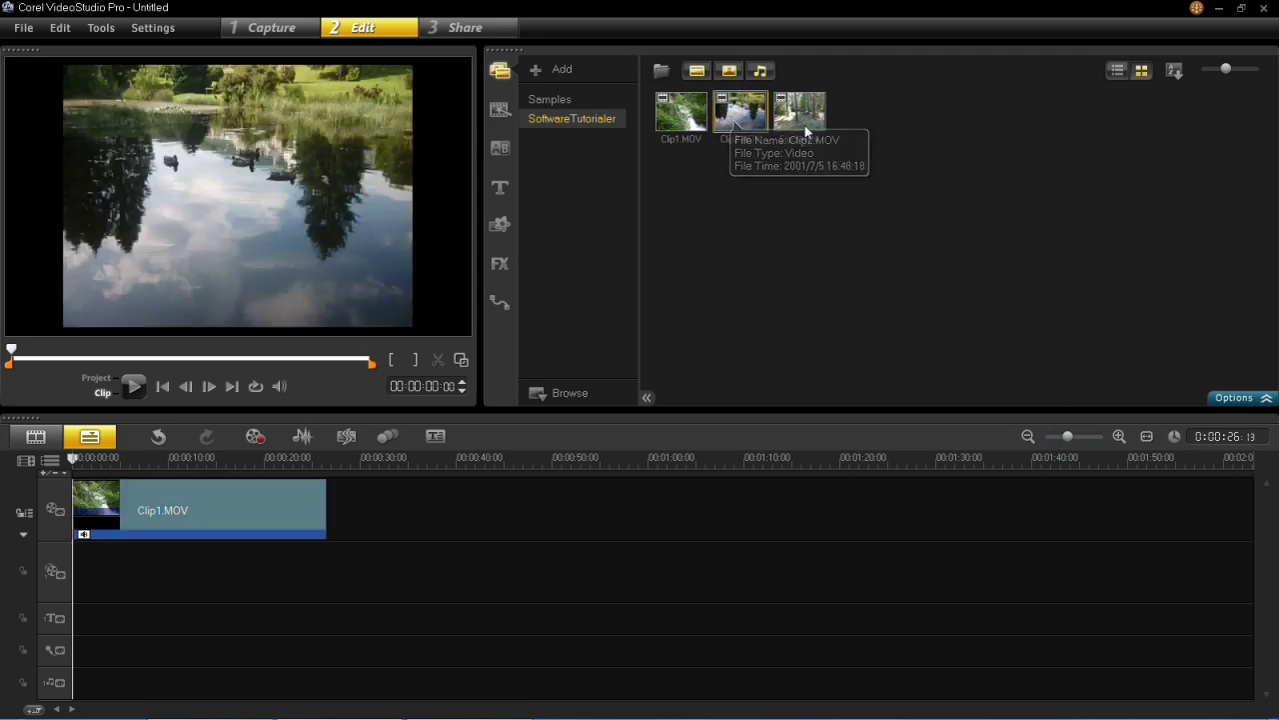
left_click(805, 128)
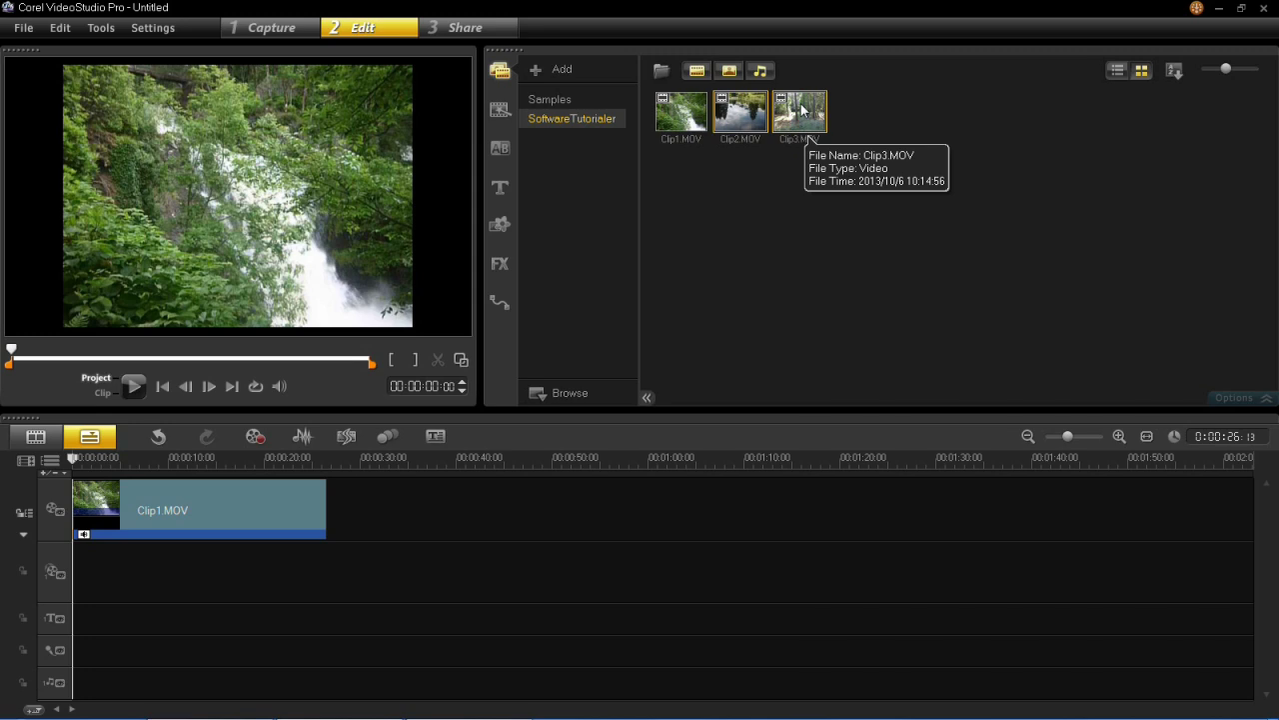
left_click_drag(809, 114, 531, 502)
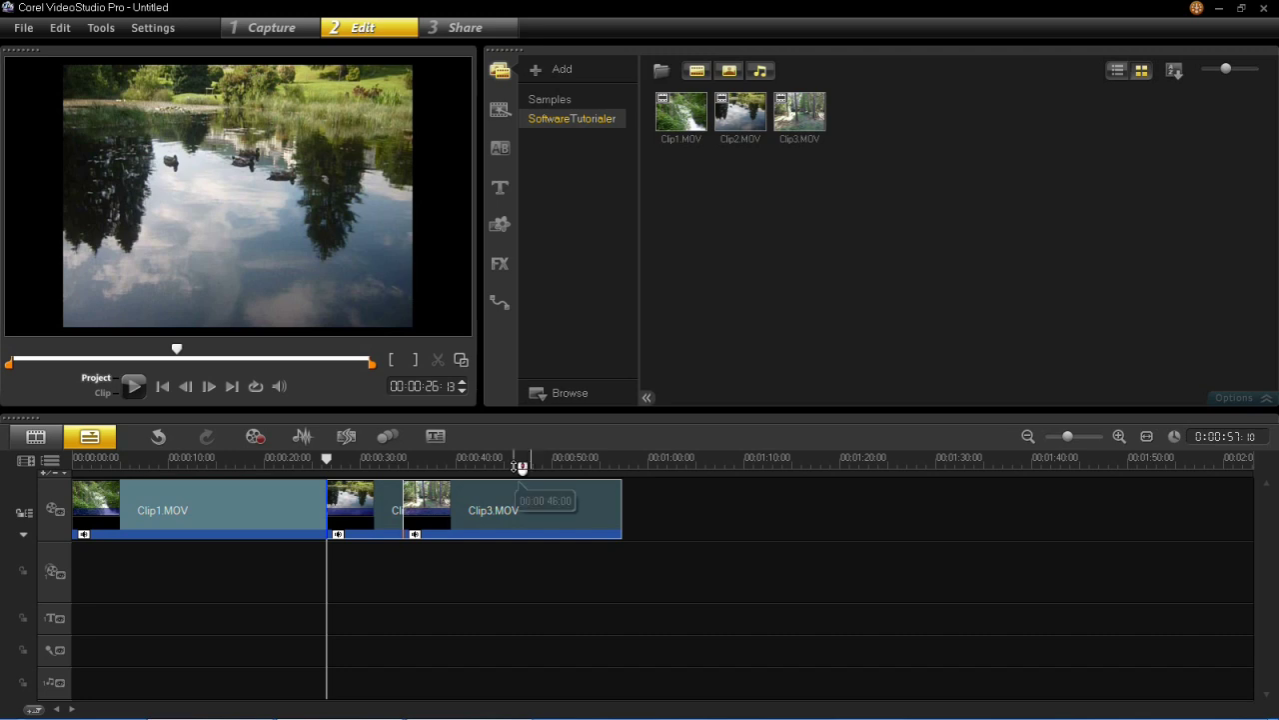
left_click_drag(326, 459, 17, 460)
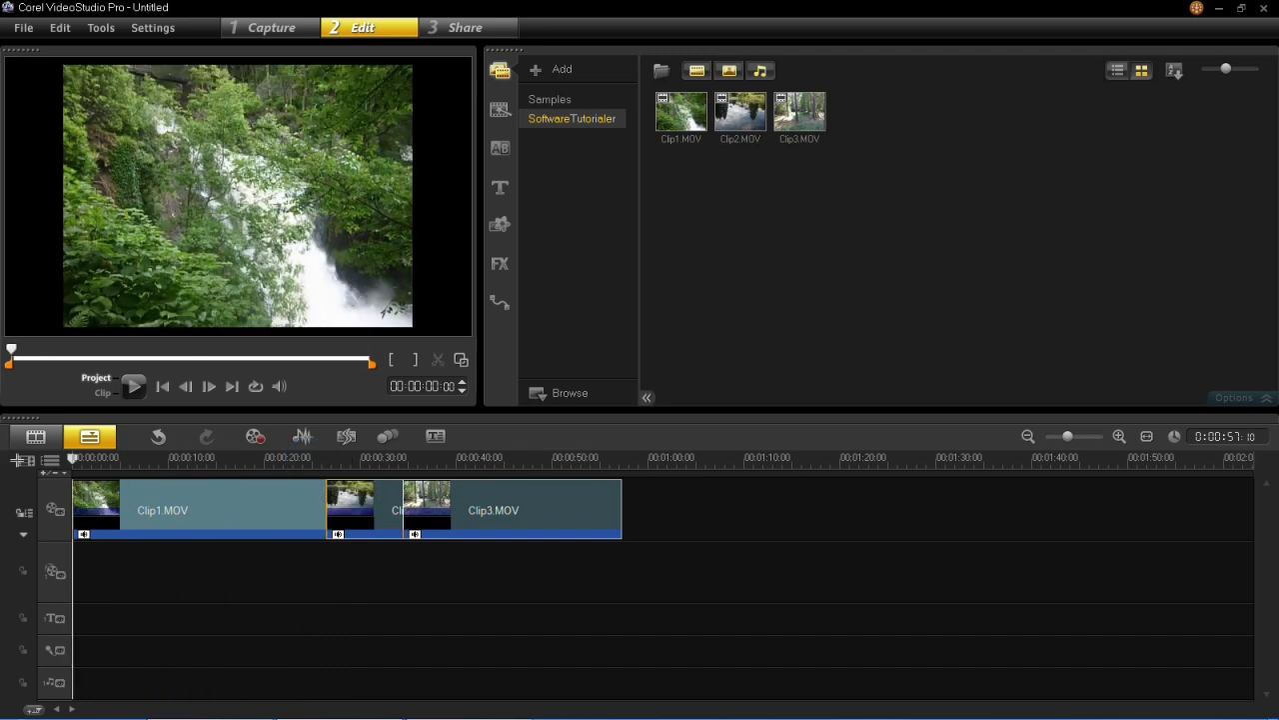
Add the two-line title "Countryside View in / 60 Seconds" at the start of the video and move it near the frame's centre.
left_click(500, 189)
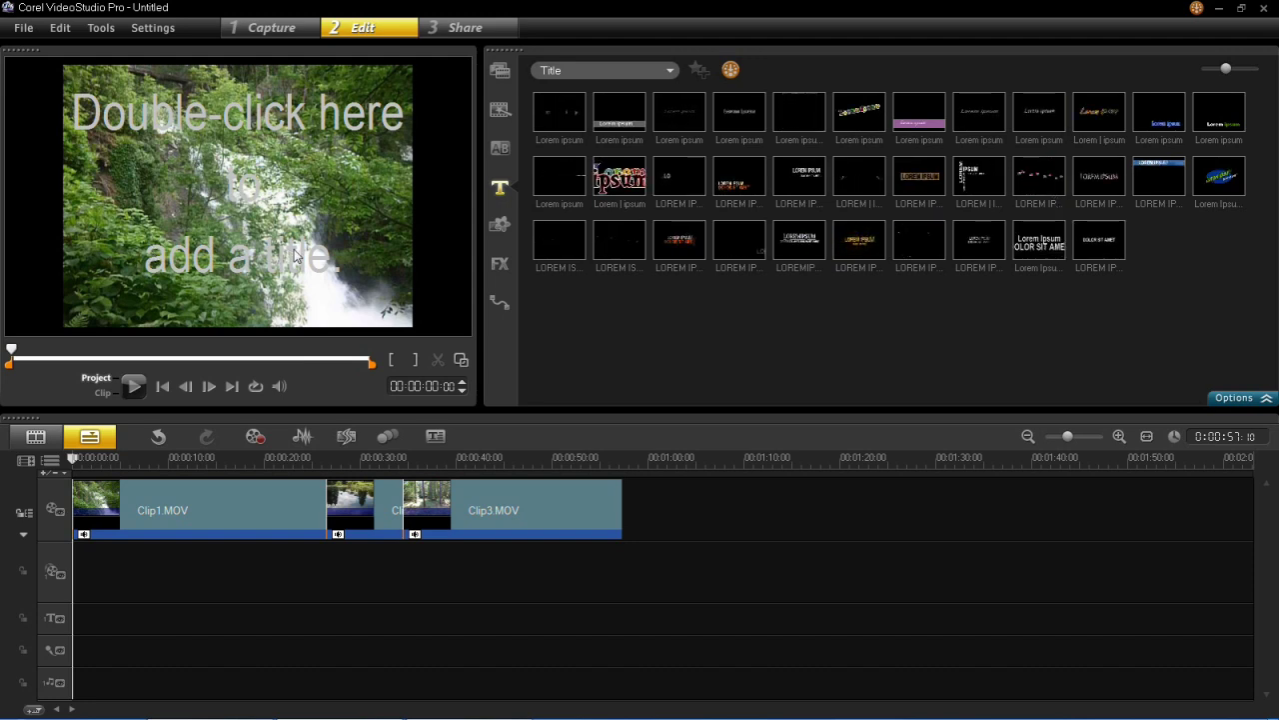
left_click(175, 203)
double_click(175, 203)
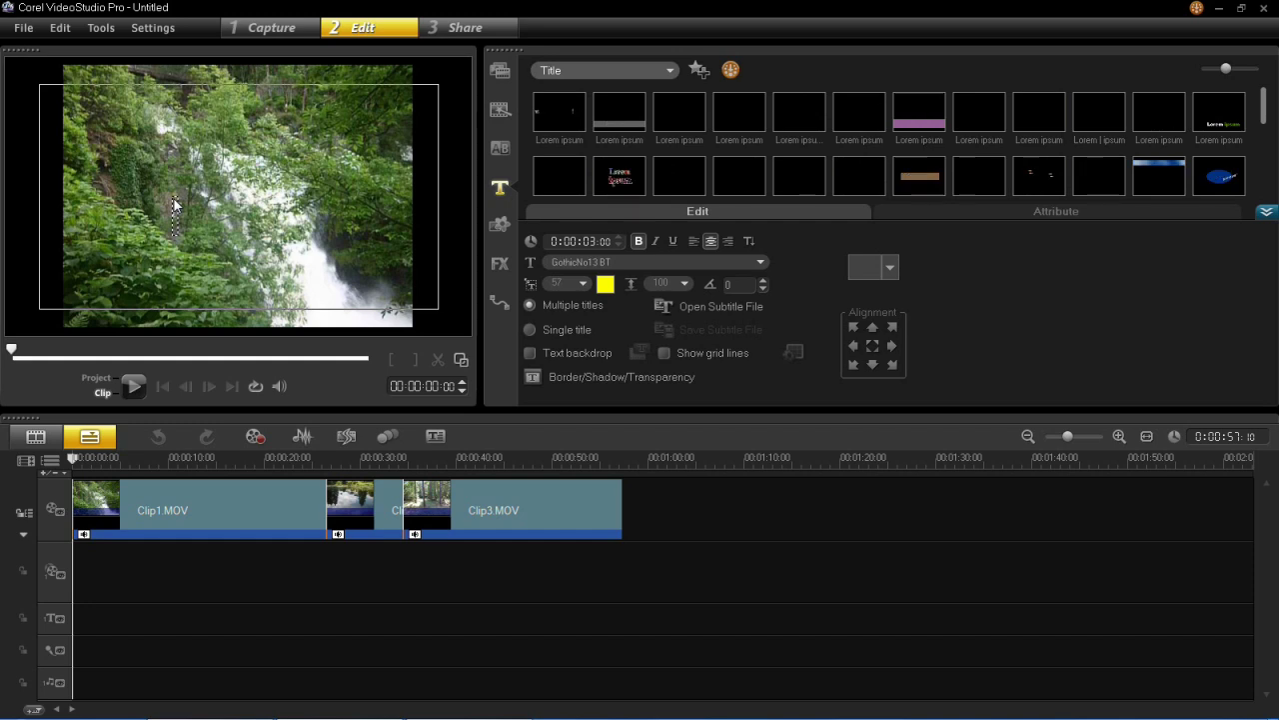
type("Cou")
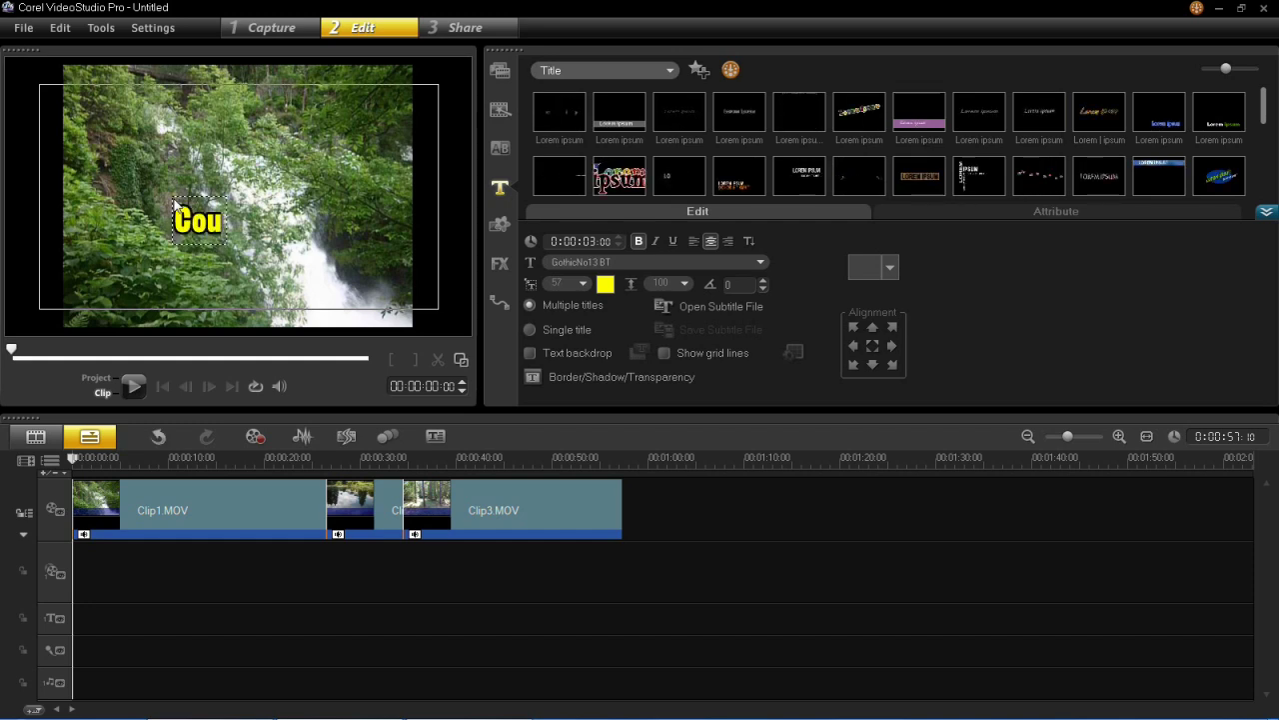
type("ntryside v")
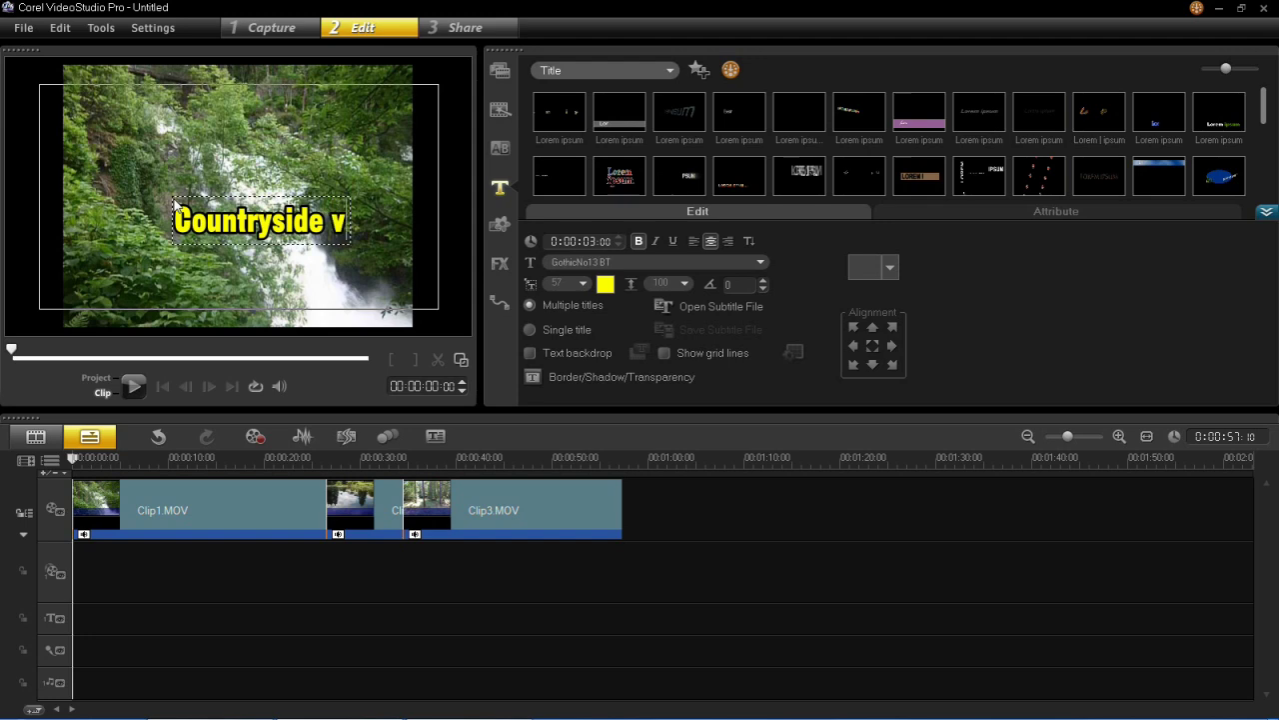
key("BackSpace")
type("Vi")
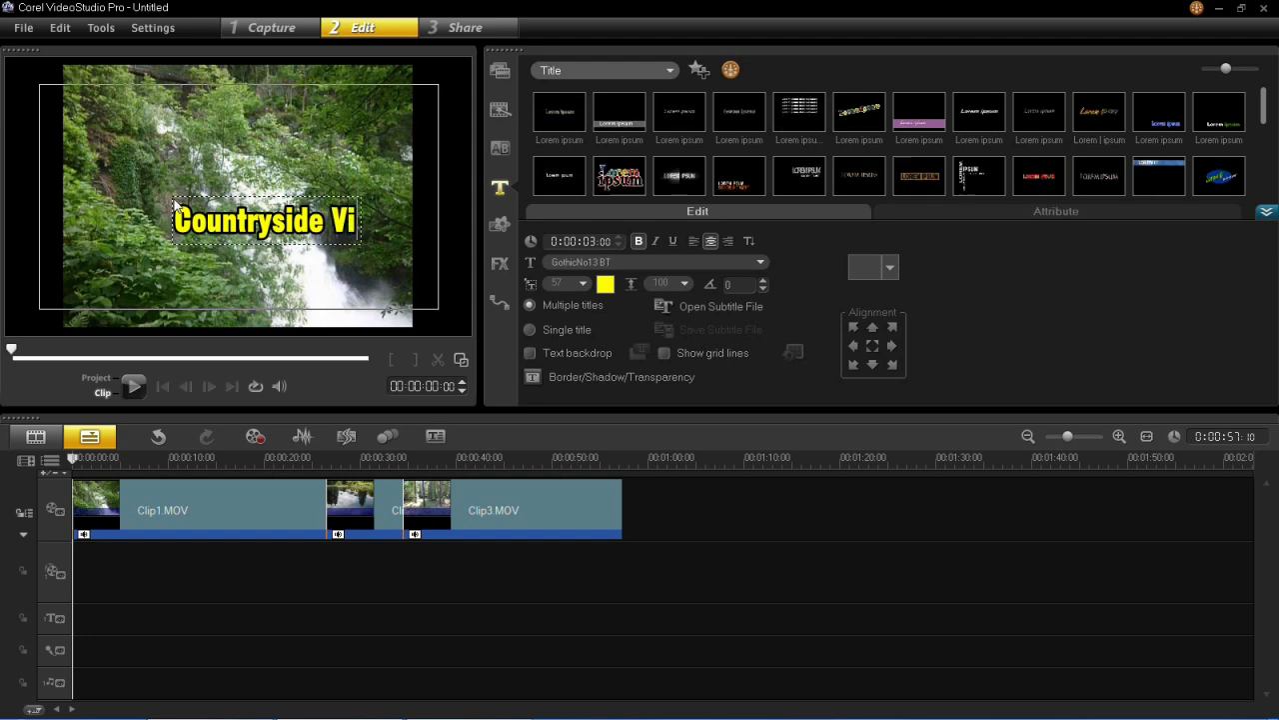
type("ew in")
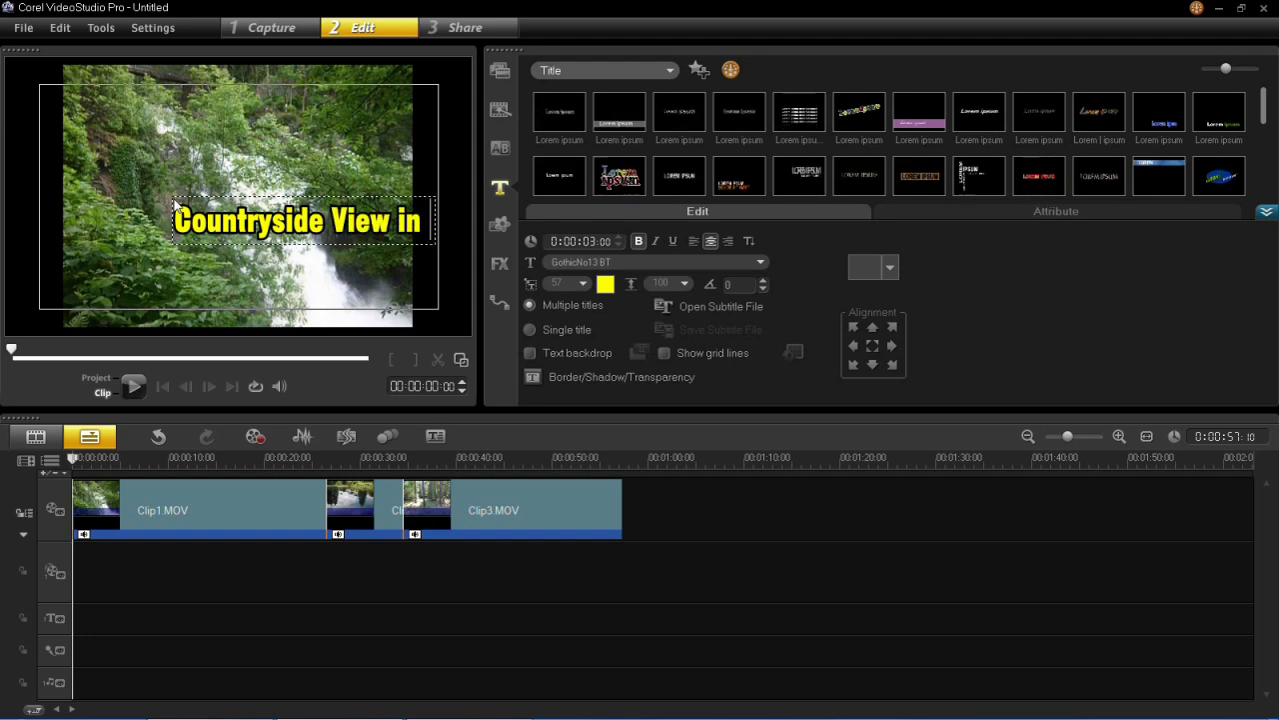
key("Return")
type("60 ")
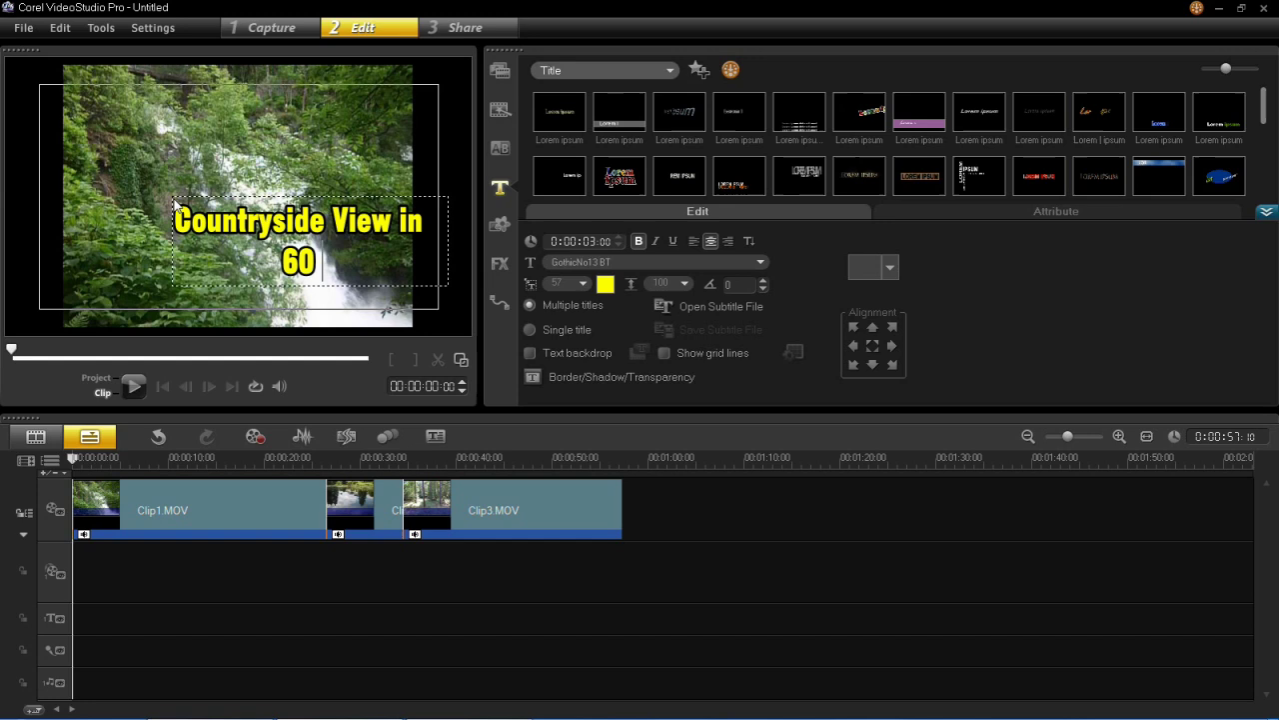
type("Seconds")
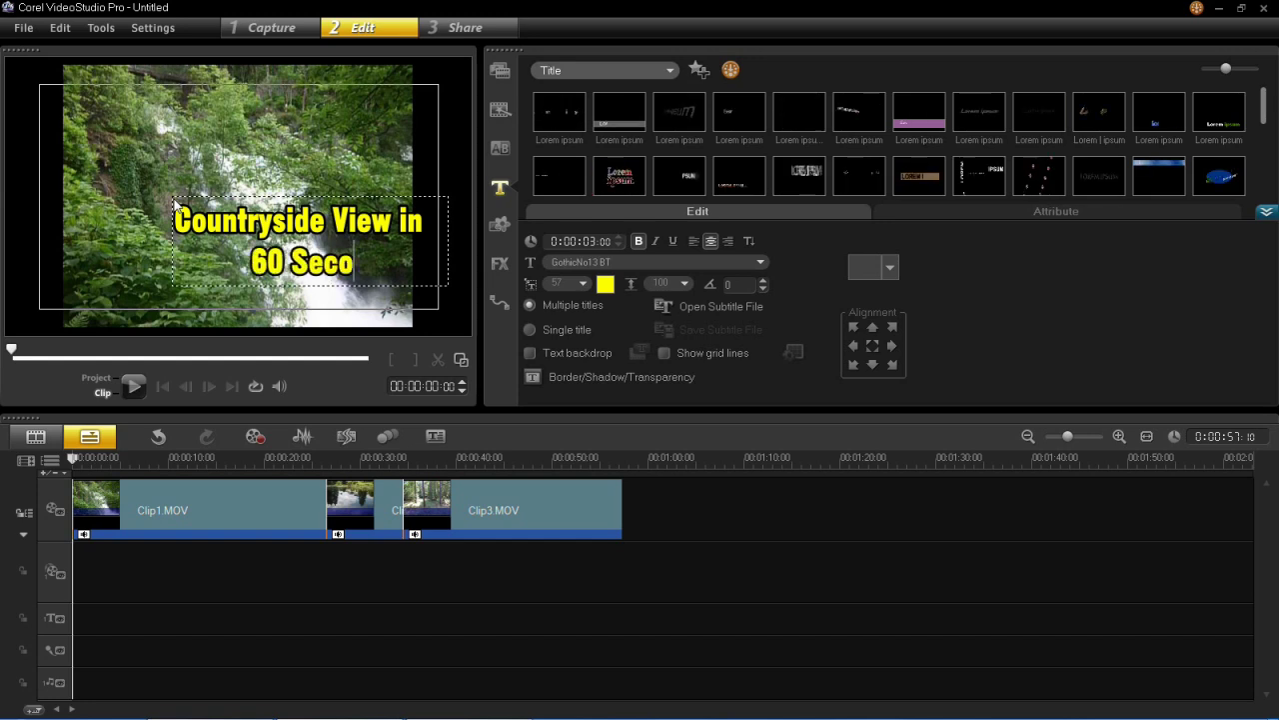
left_click(178, 194)
left_click_drag(291, 234, 238, 187)
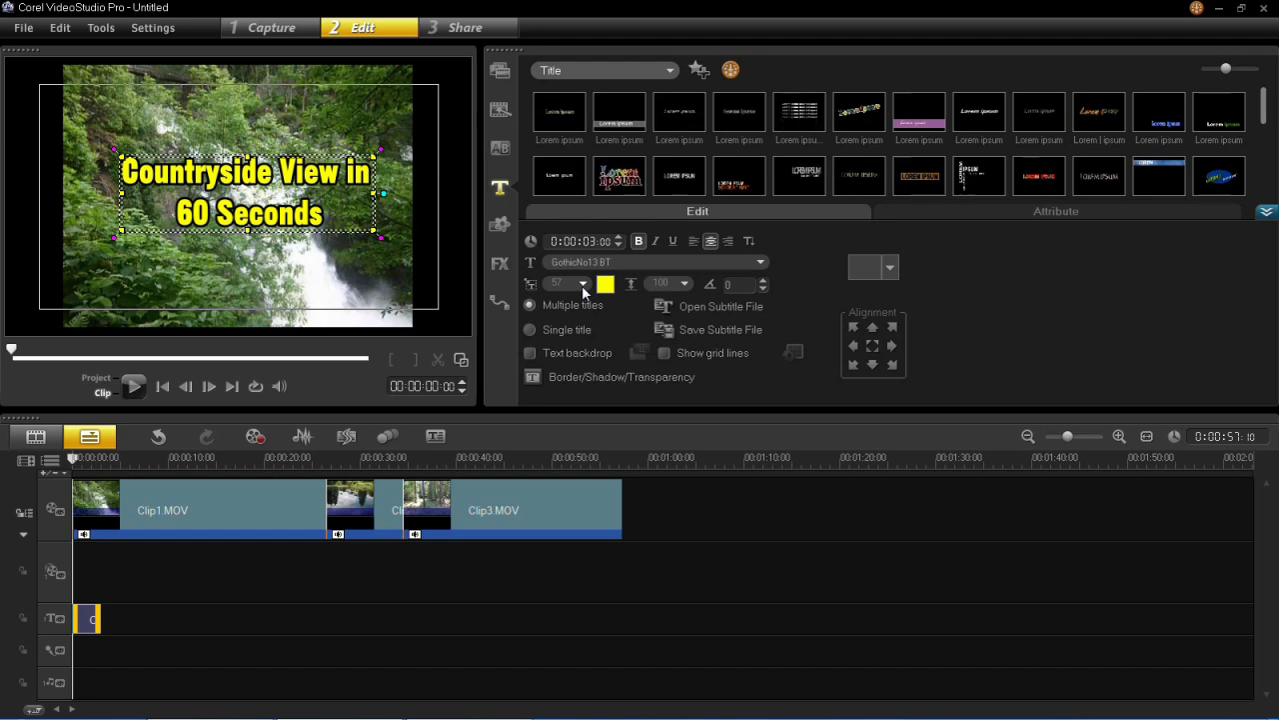
Set the title's font to Calibri and its text colour to cyan, keeping the title roughly centred in the frame.
left_click(761, 264)
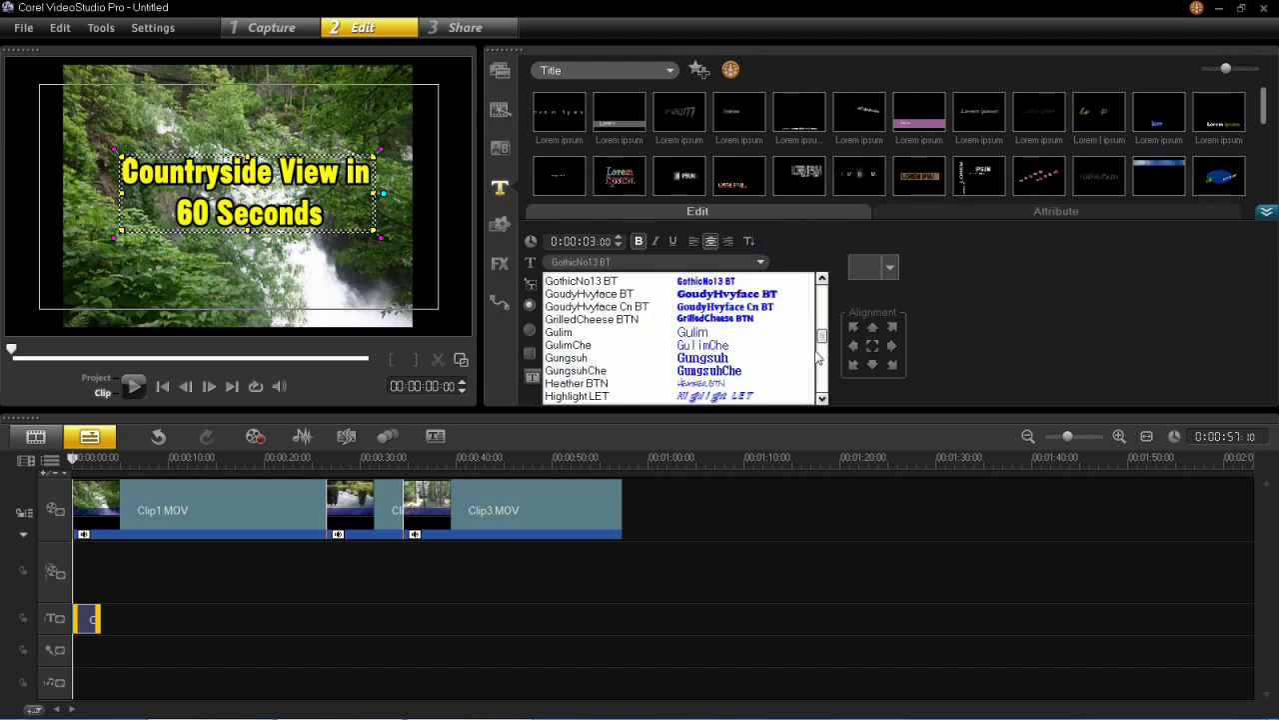
scroll(817, 358, "up", 10)
scroll(827, 322, "down", 3)
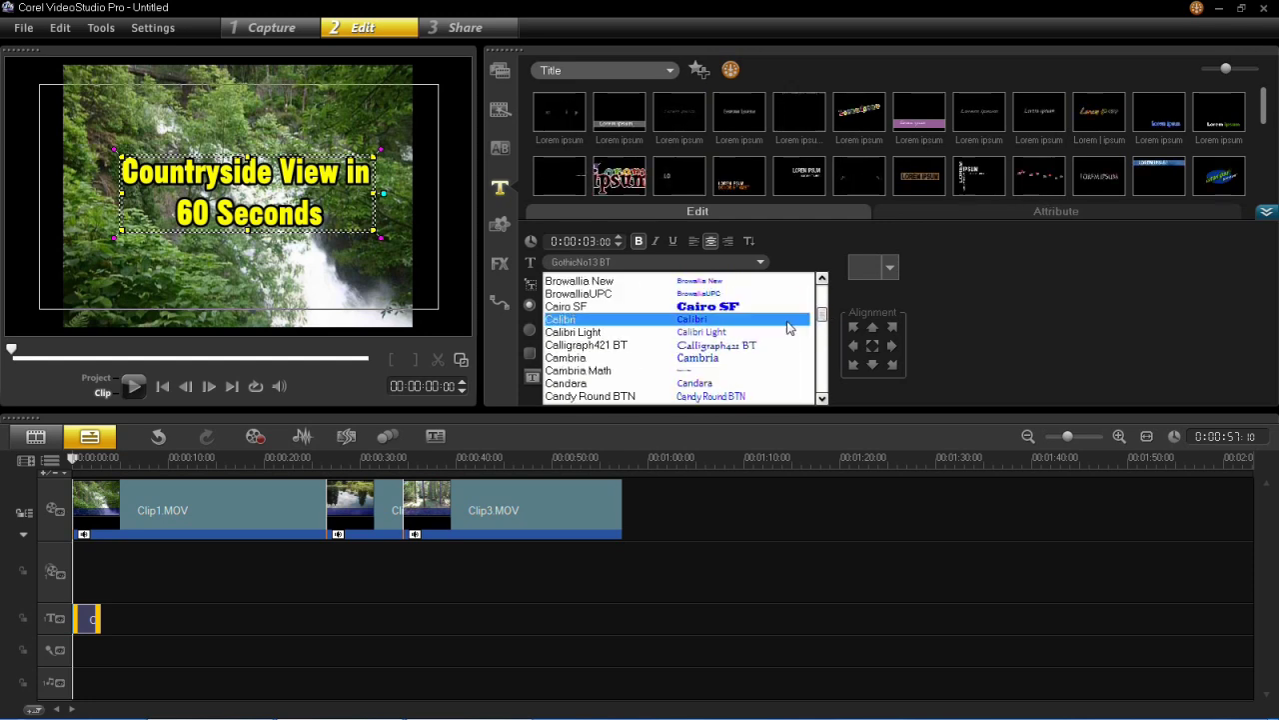
left_click(789, 320)
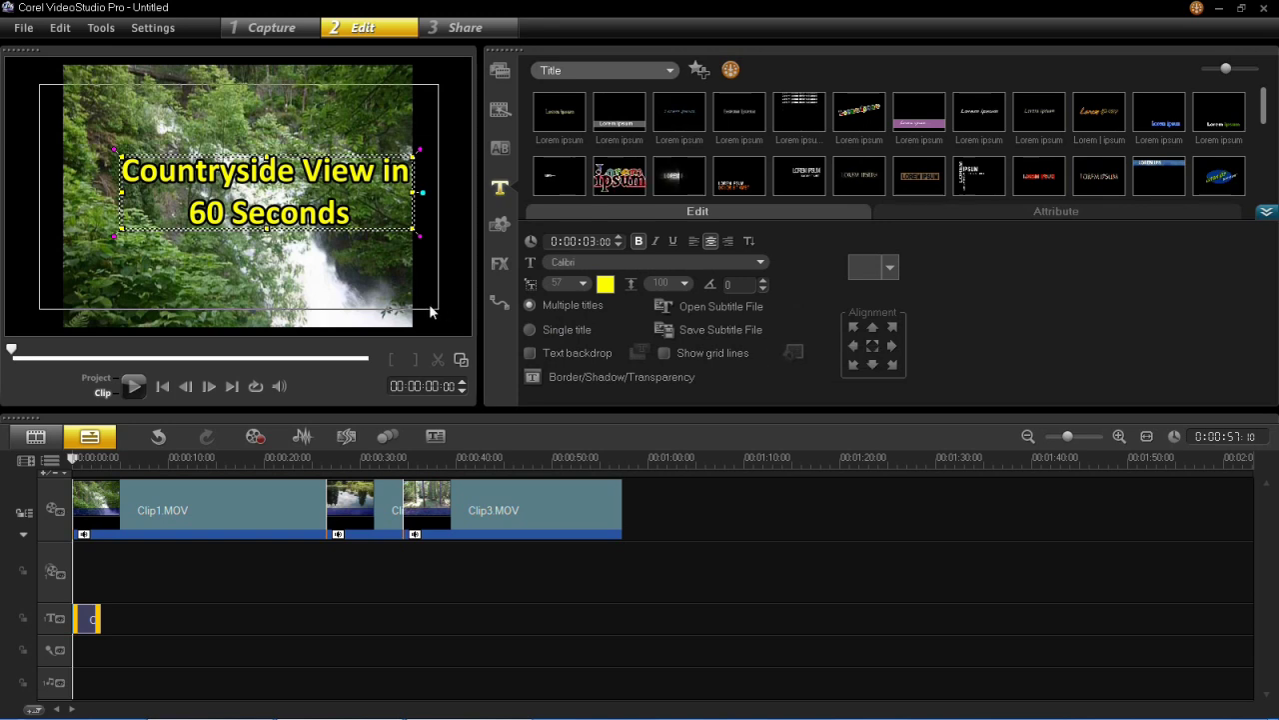
left_click_drag(358, 216, 334, 221)
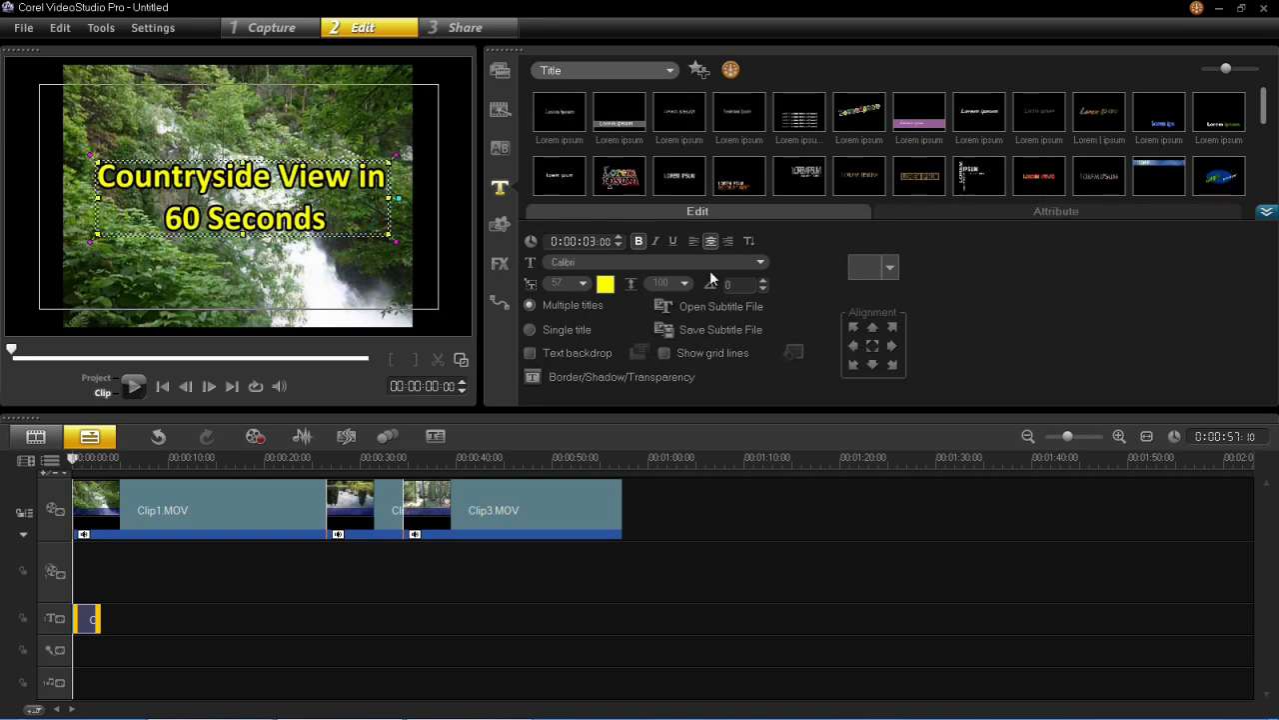
left_click(607, 284)
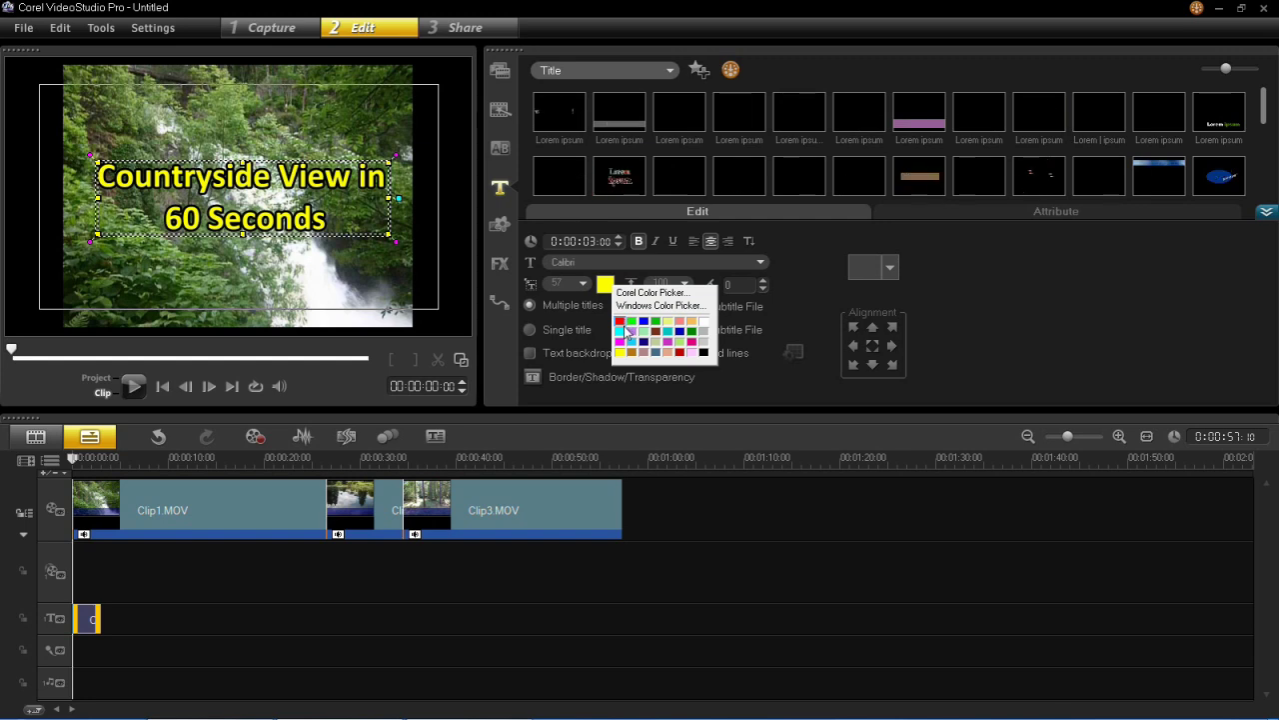
left_click(618, 331)
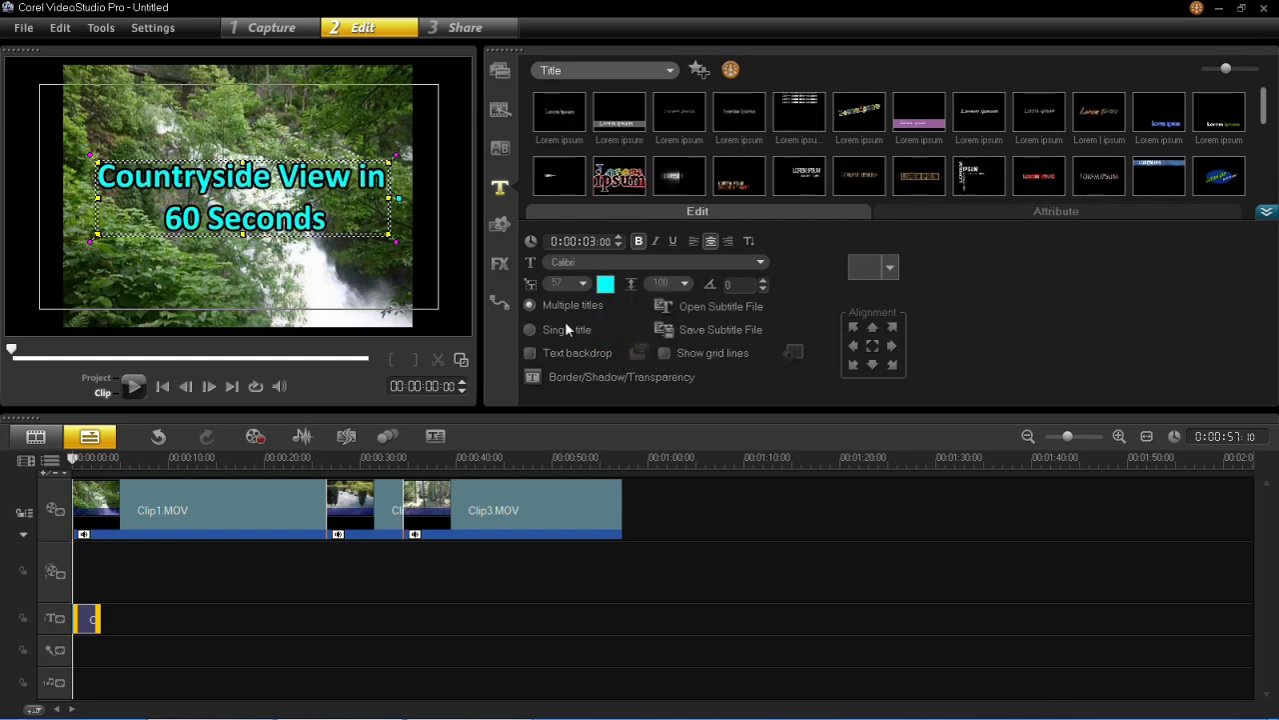
Apply a black glow shadow with intensity 2.0 to the title, leaving its border options at their defaults.
left_click(589, 376)
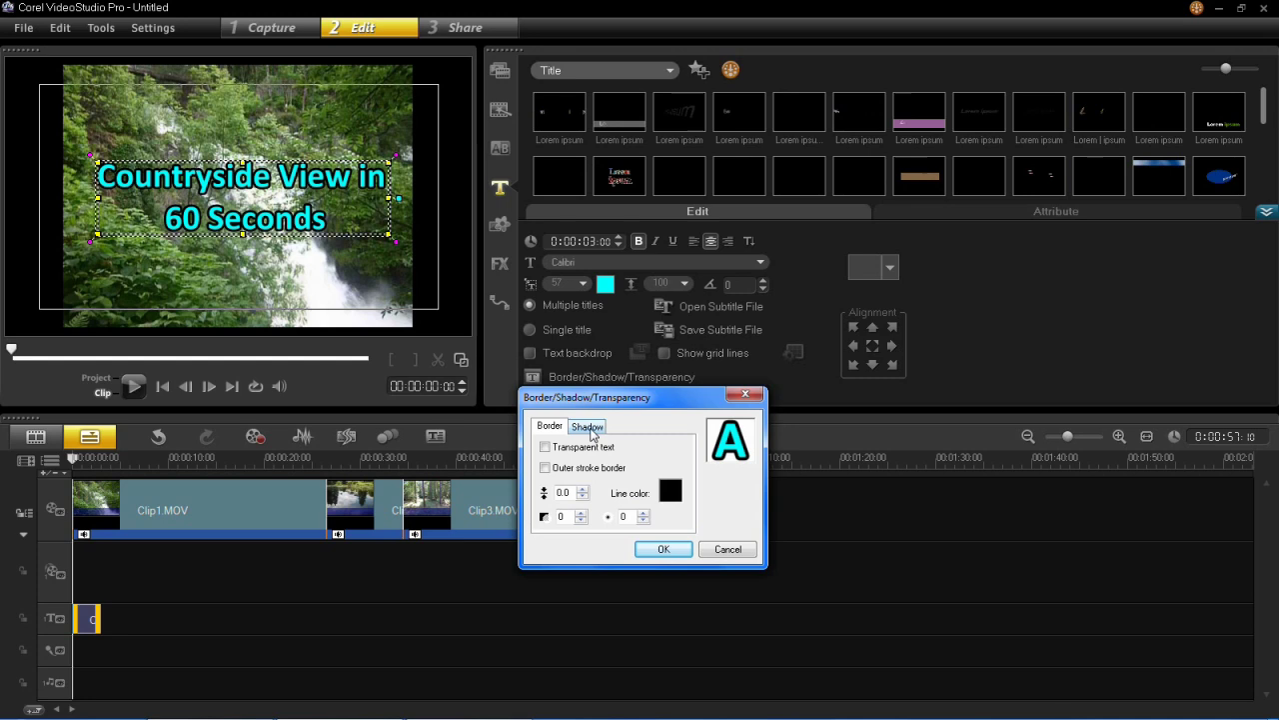
left_click(587, 426)
left_click(580, 446)
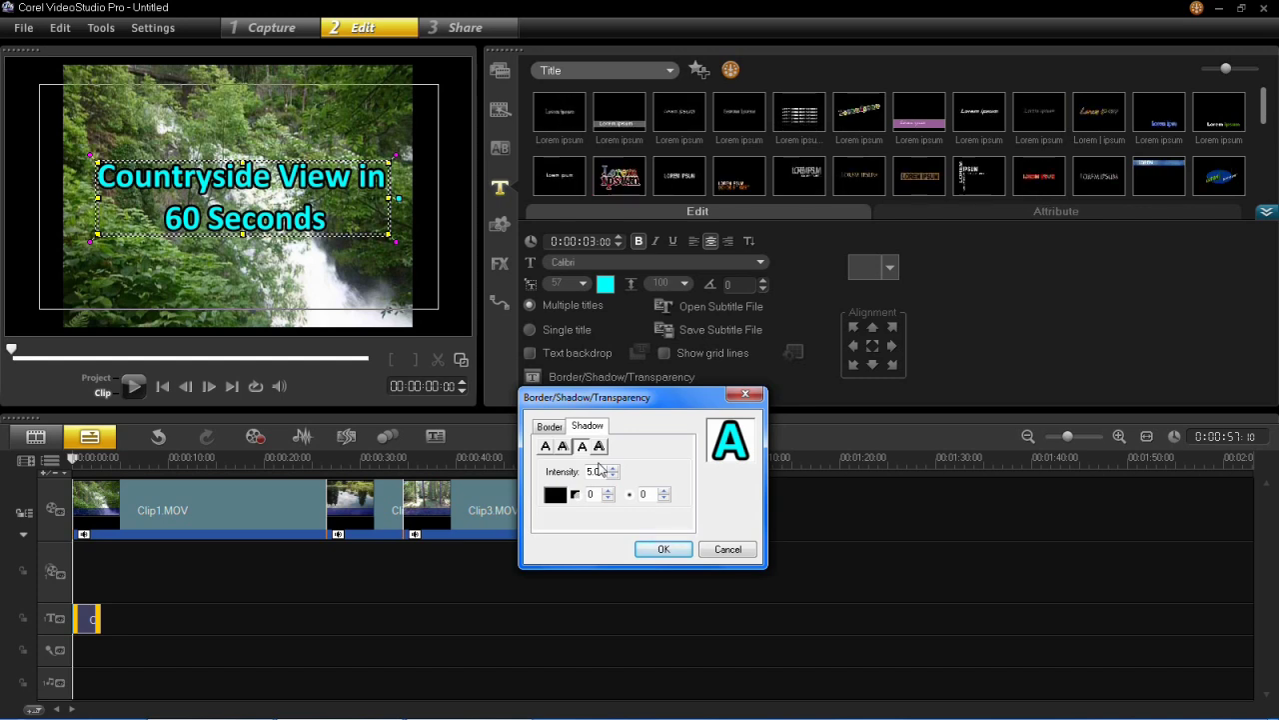
left_click(612, 475)
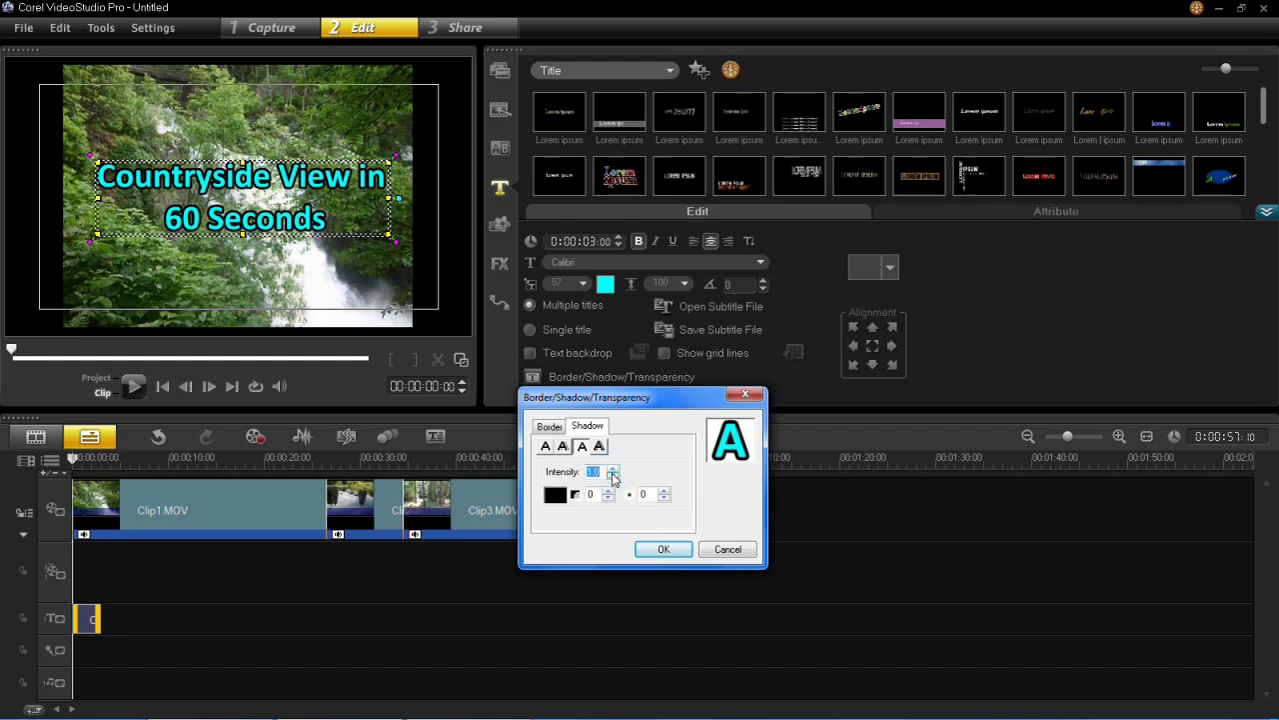
left_click(613, 477)
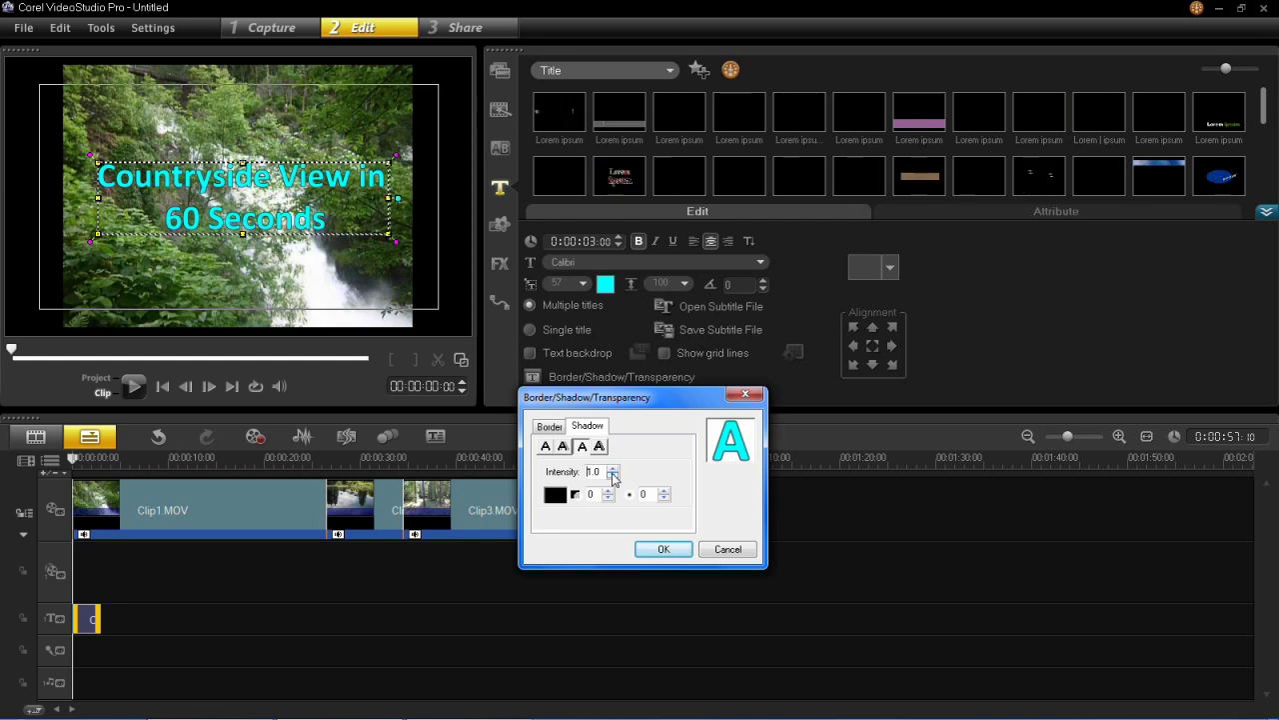
left_click(614, 469)
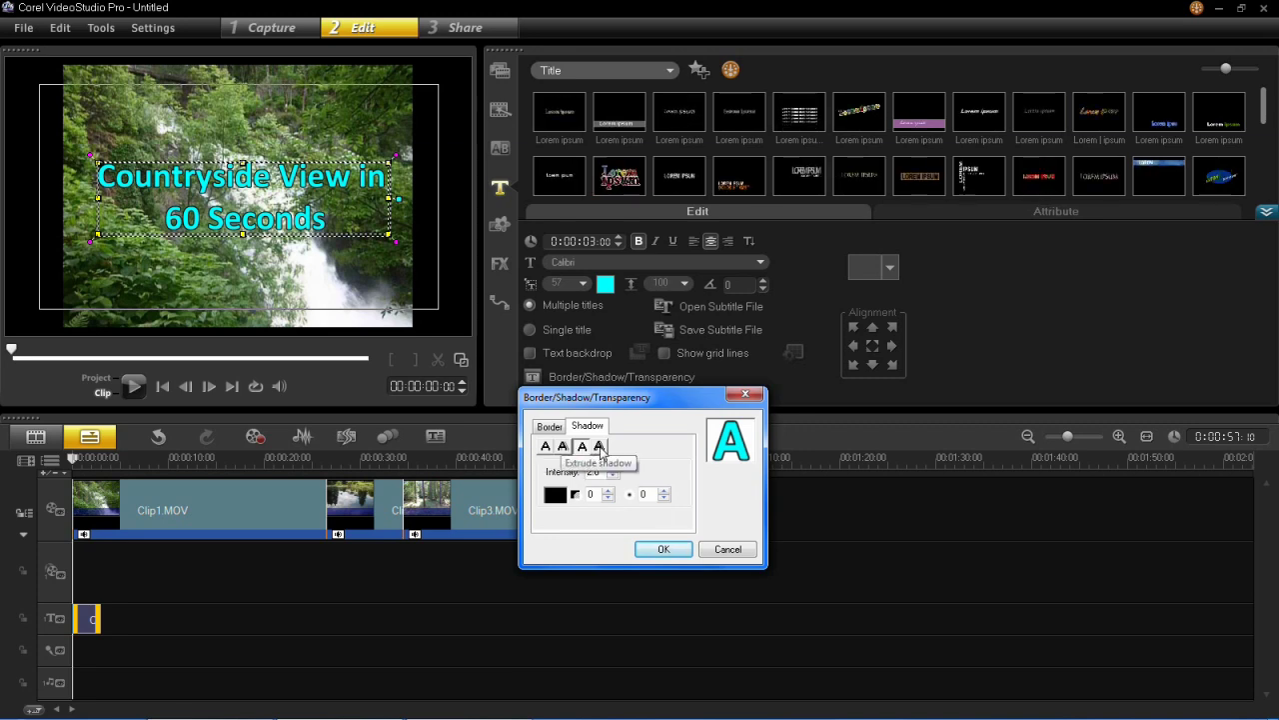
left_click(551, 427)
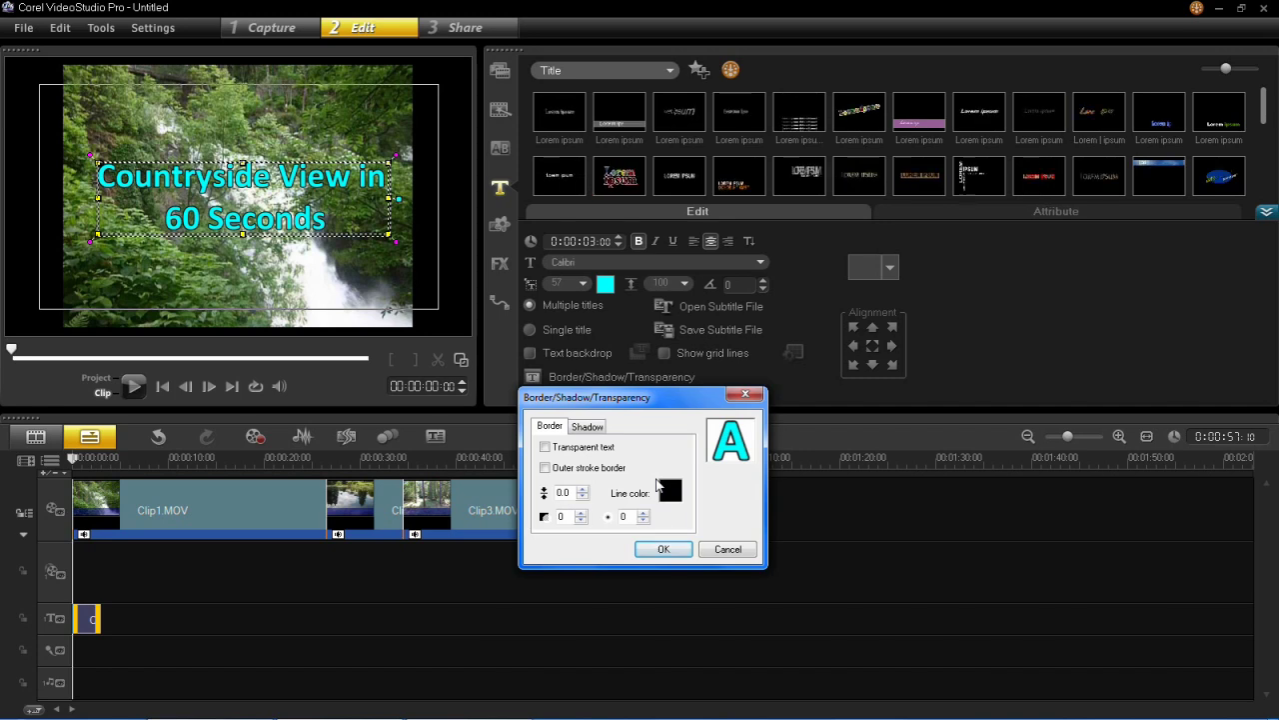
left_click(659, 550)
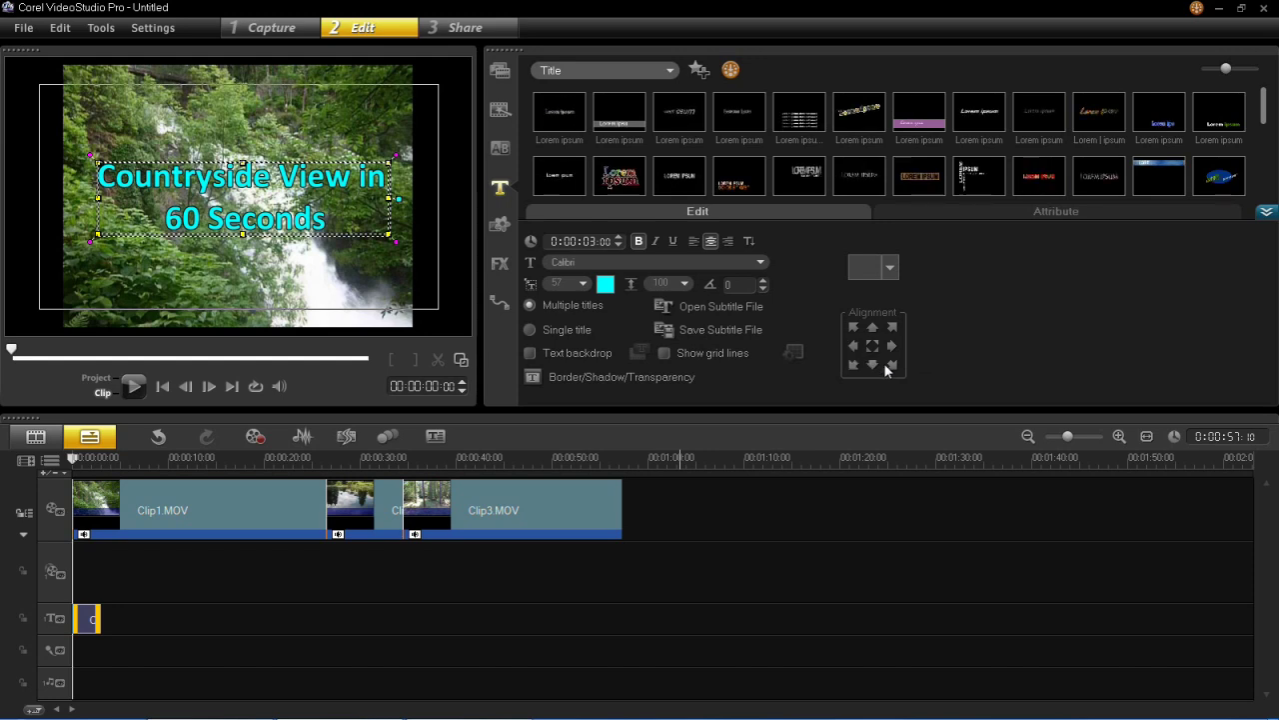
Try the bottom-left, top-left and right-side alignments for the title, and settle on centring it in the frame.
left_click(857, 366)
left_click(855, 329)
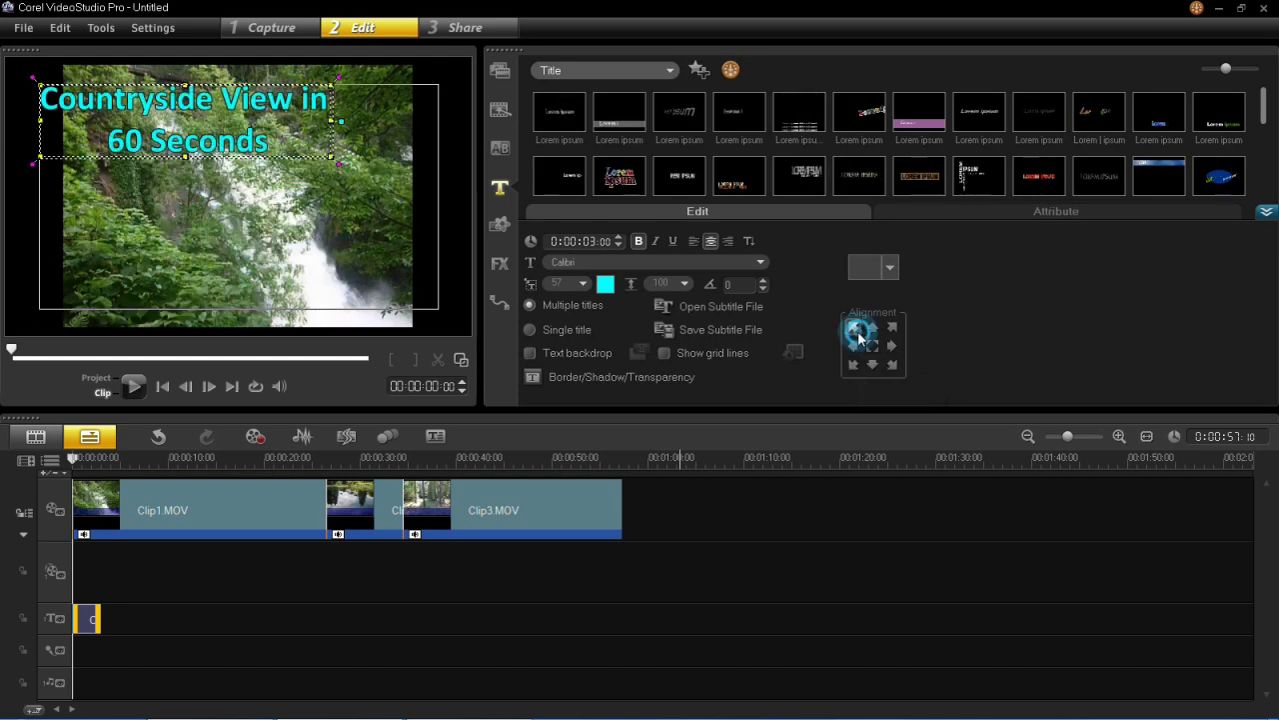
left_click(891, 346)
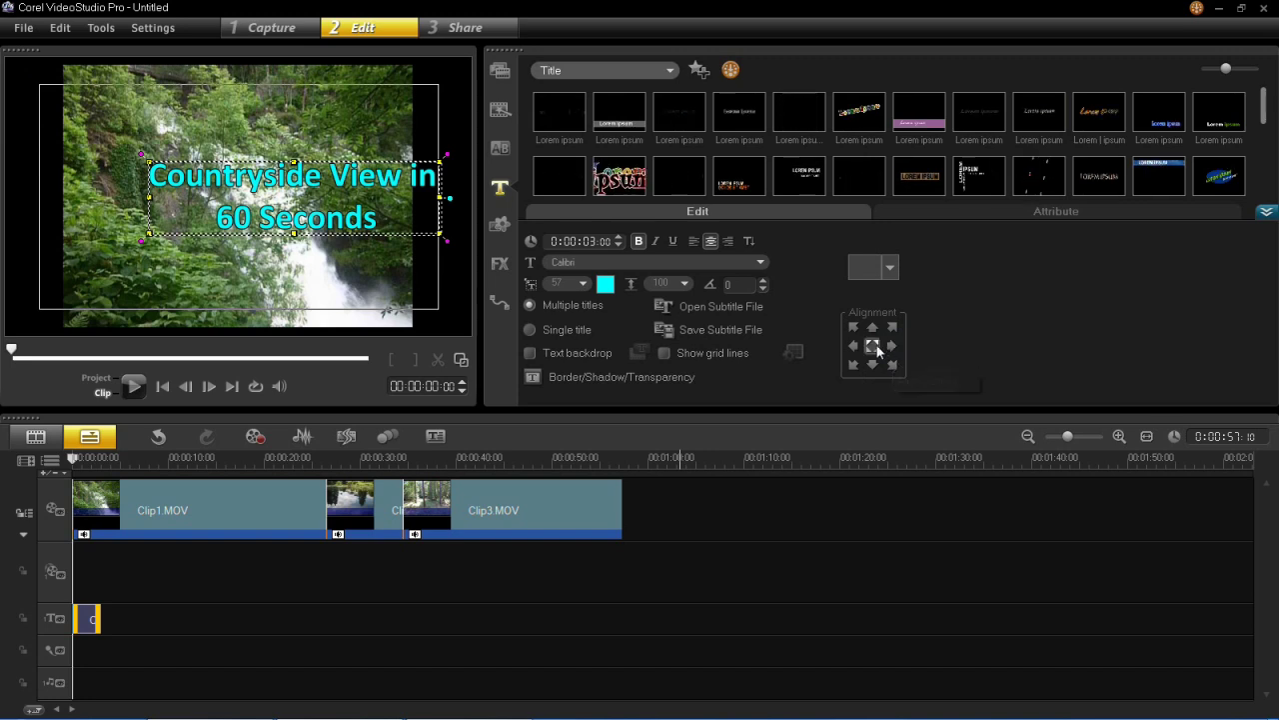
left_click(877, 347)
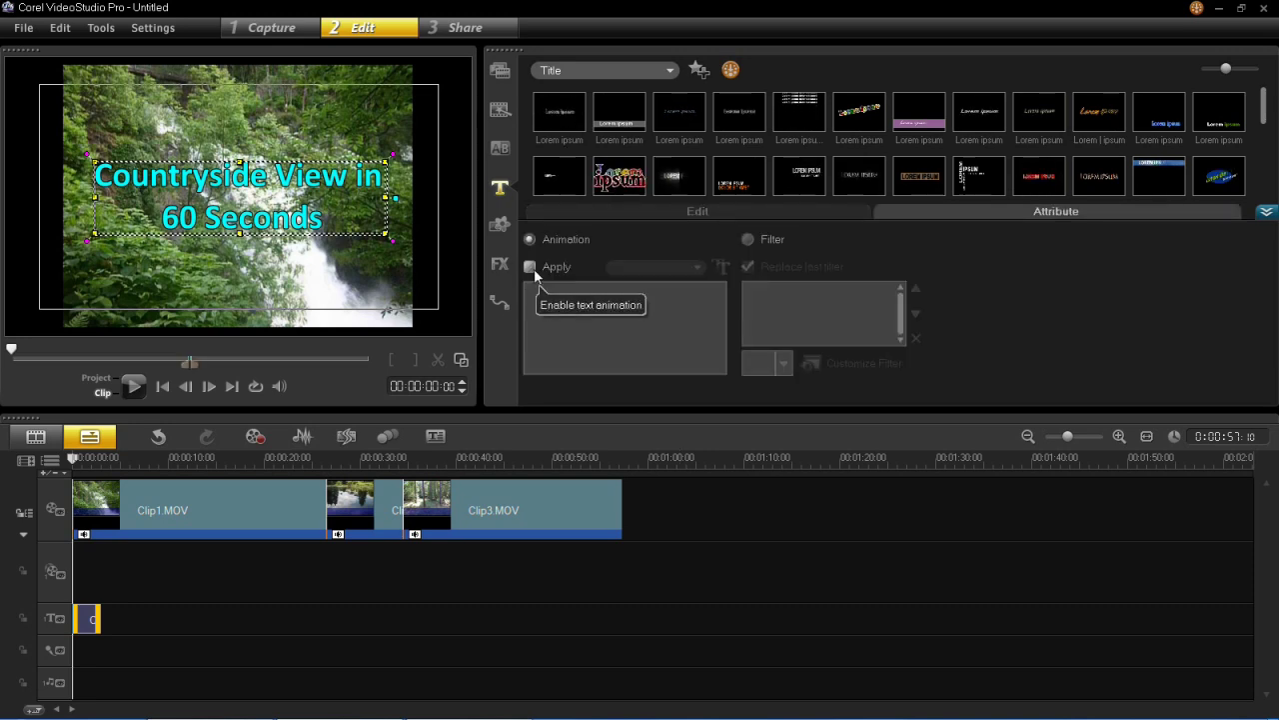
Enable text animation on the title, choose the Fade type and apply its "AB CD / EF GH" preset that fades out the whole text.
left_click(530, 267)
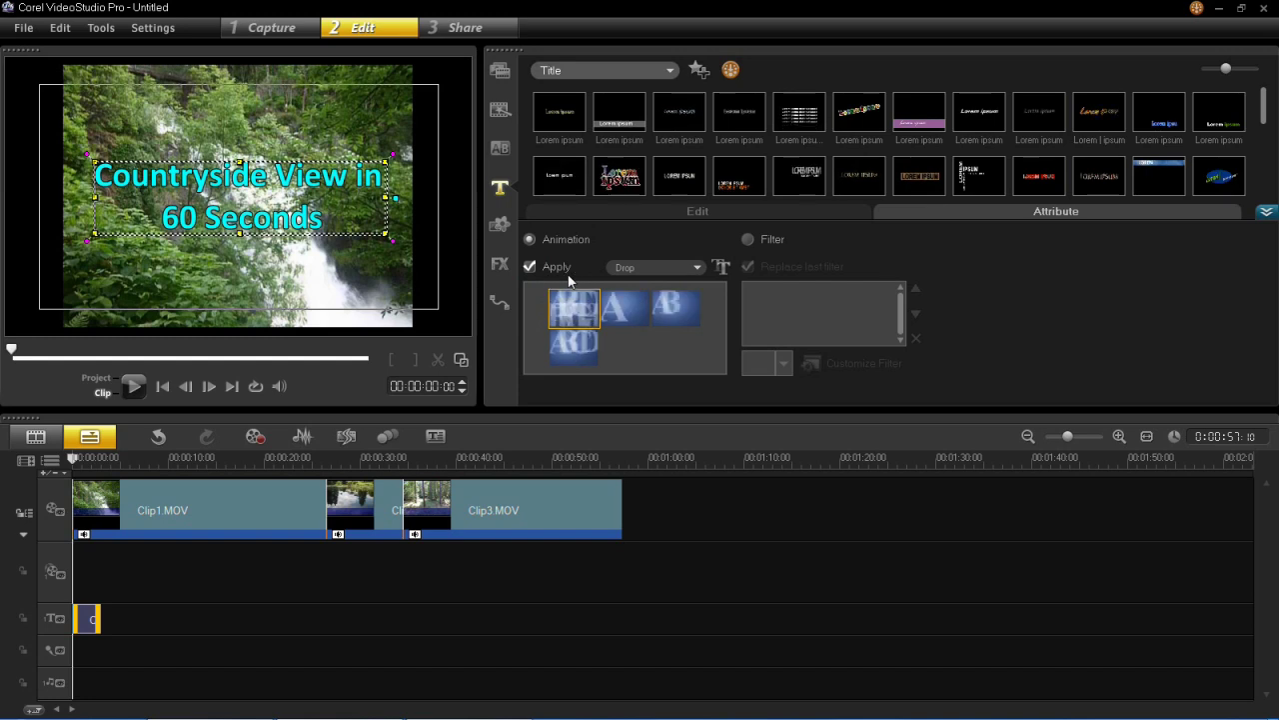
left_click(651, 268)
left_click(641, 290)
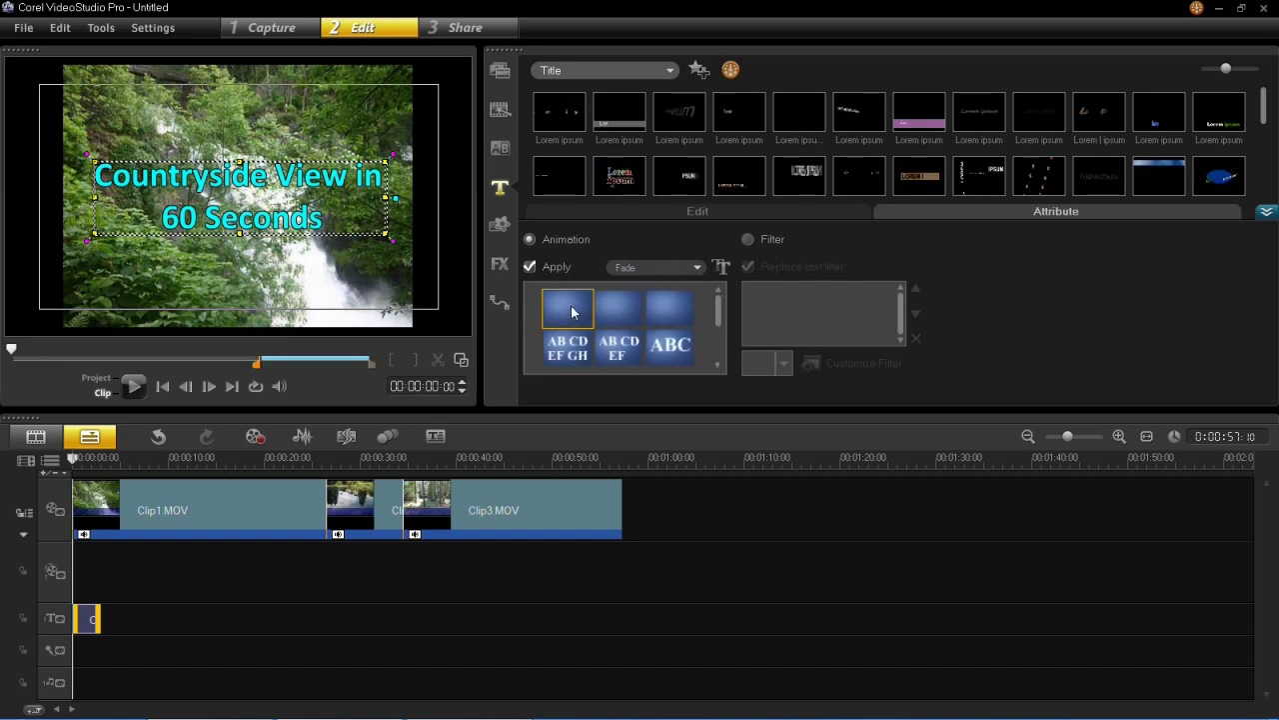
left_click_drag(720, 302, 720, 341)
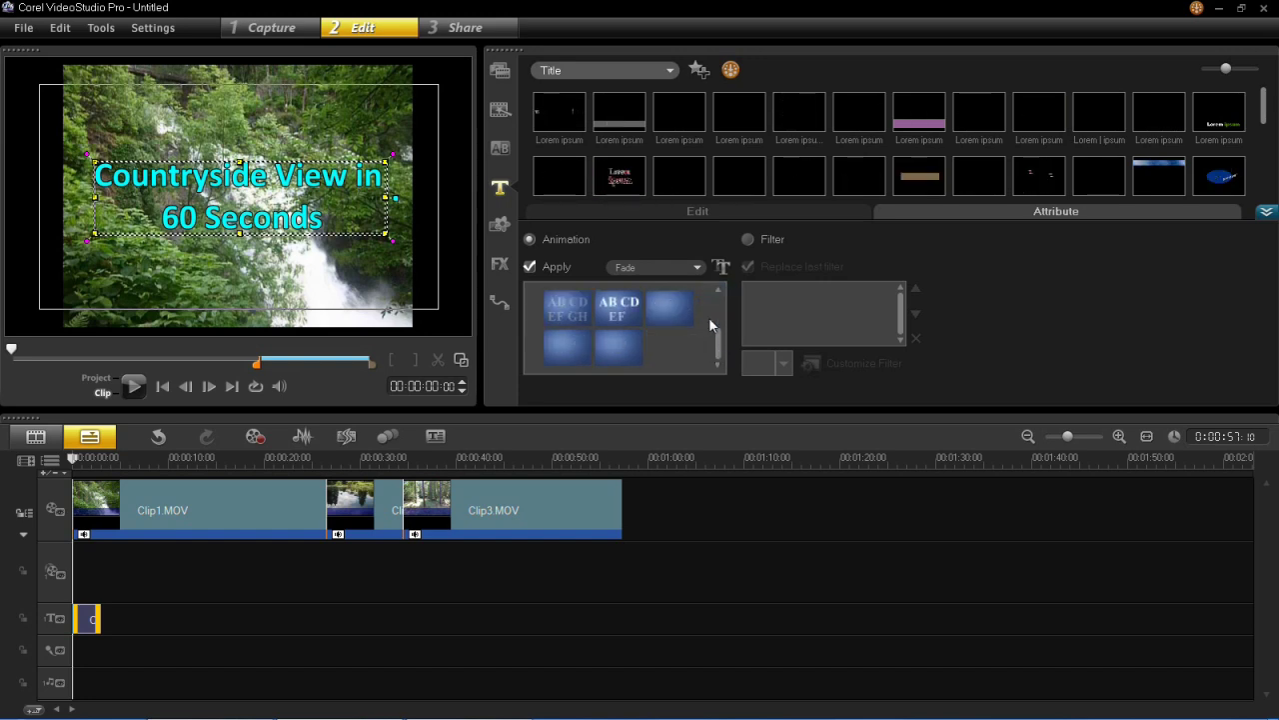
left_click(697, 266)
scroll(693, 314, "up", 1)
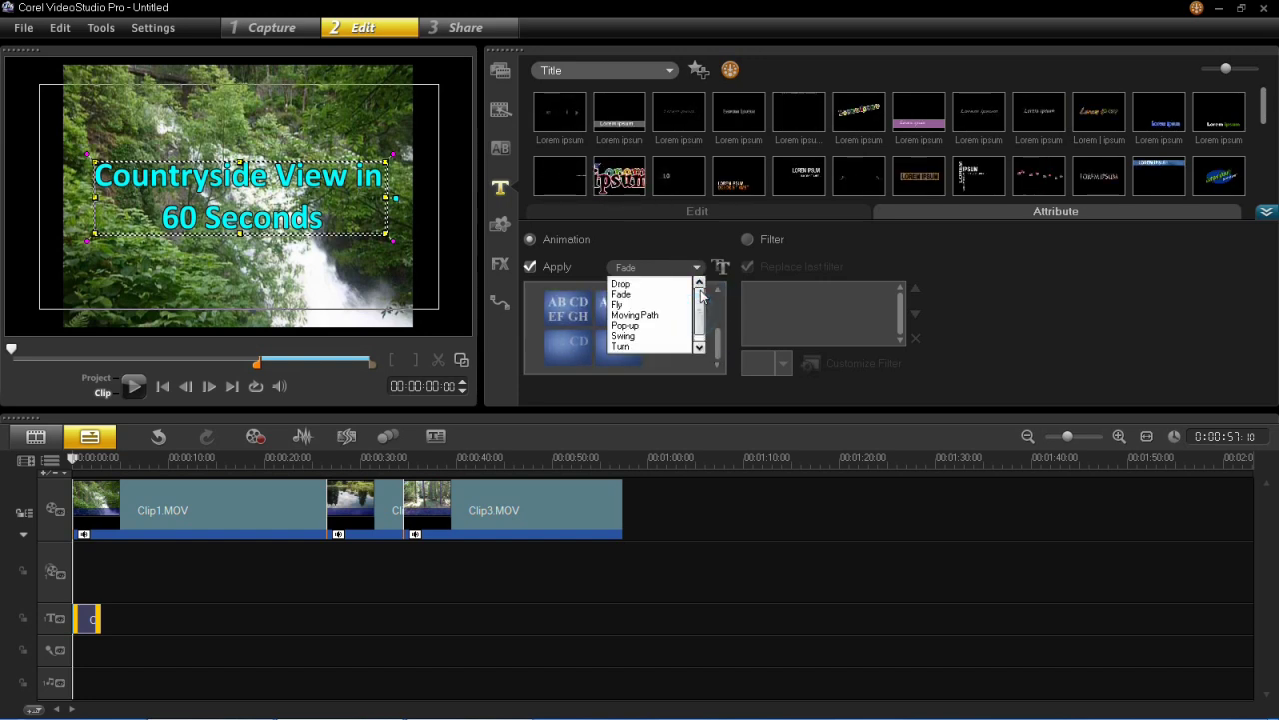
left_click(568, 319)
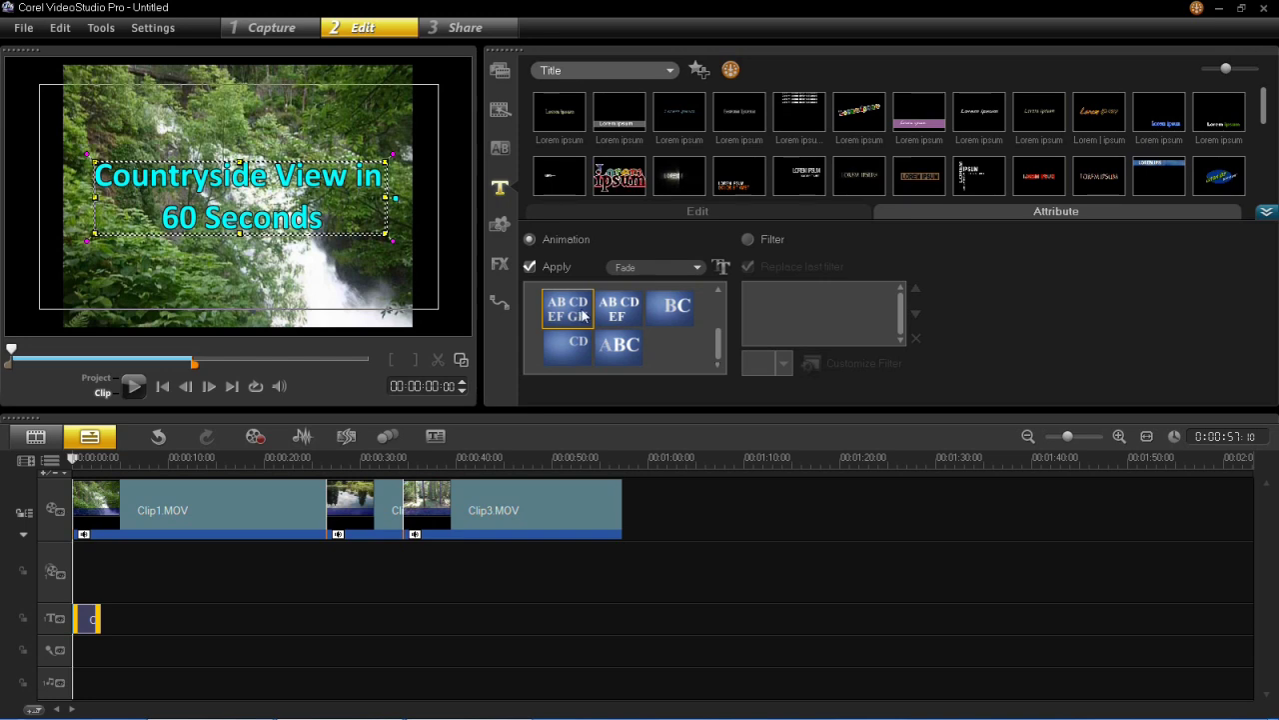
Customise the title's Fade animation by setting its fade style to Cross-fade.
left_click(727, 270)
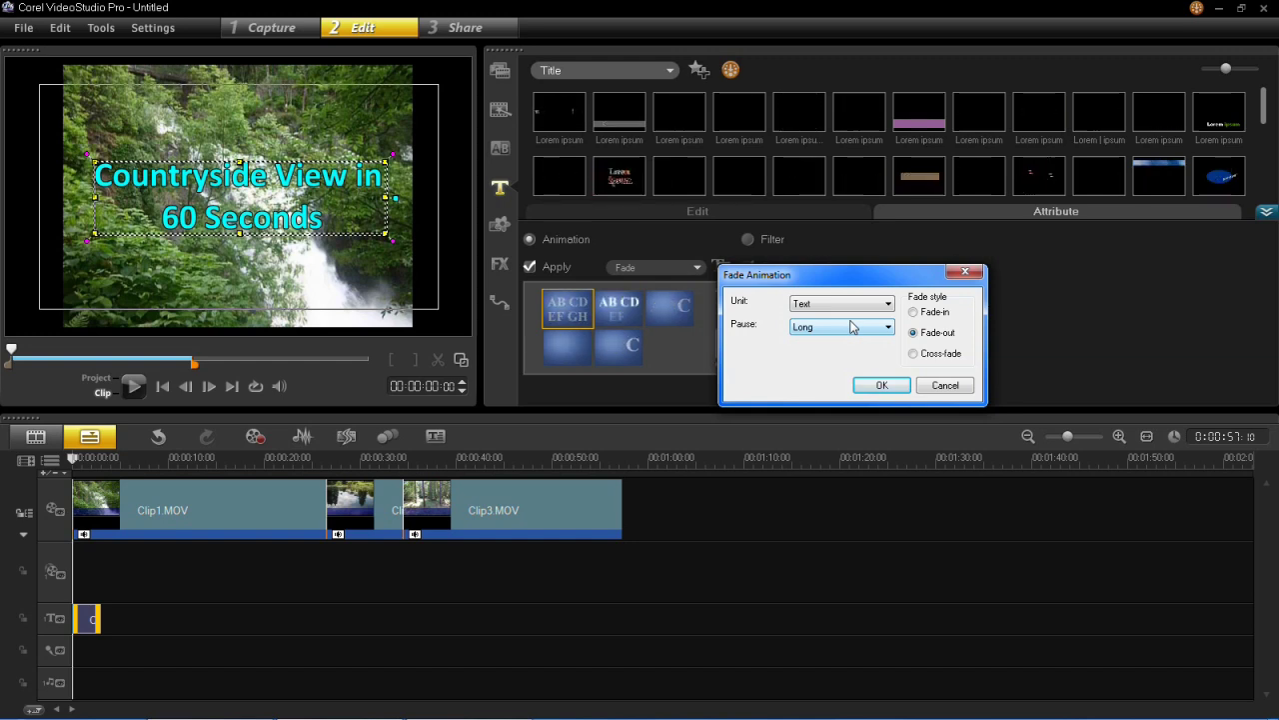
left_click(855, 305)
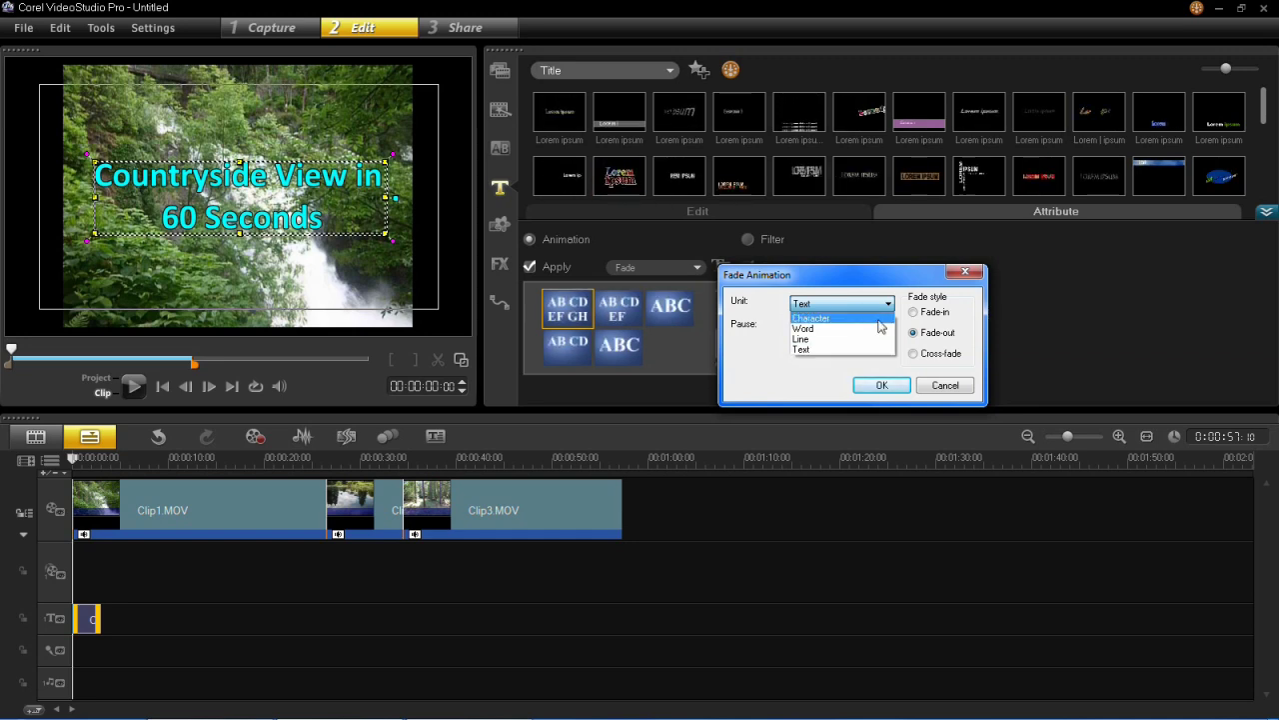
left_click(928, 356)
left_click(928, 354)
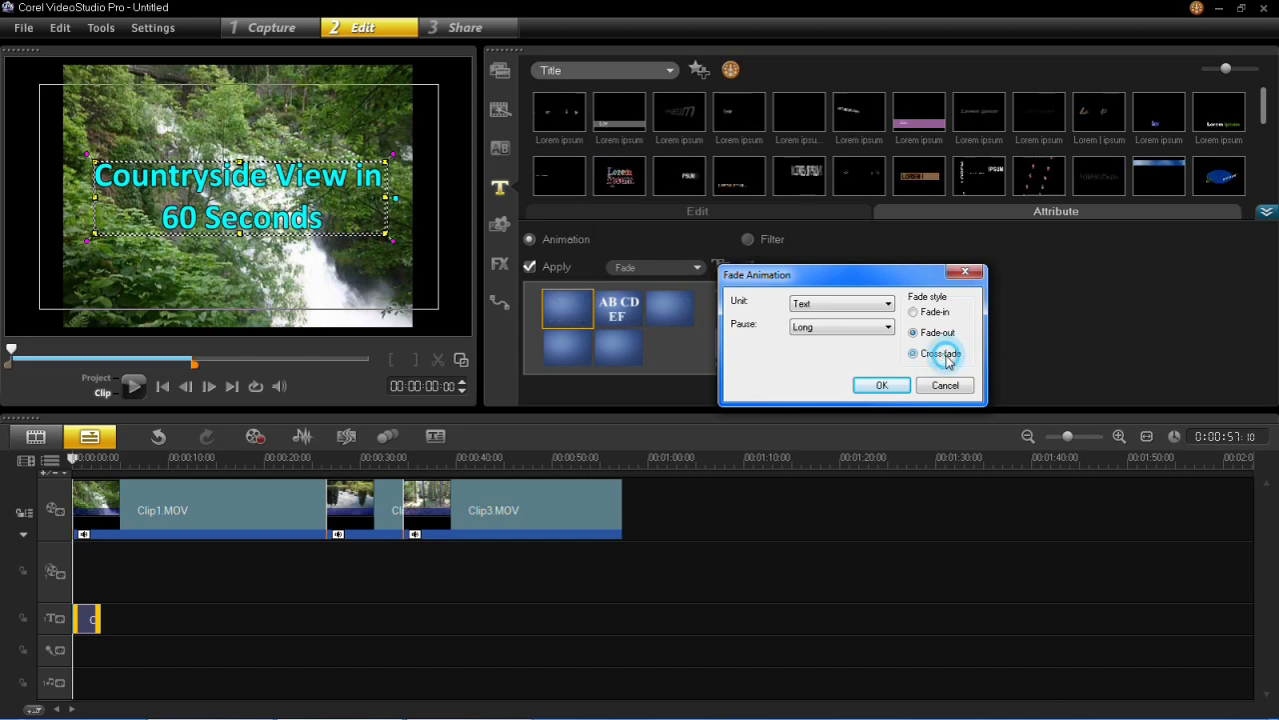
left_click(880, 386)
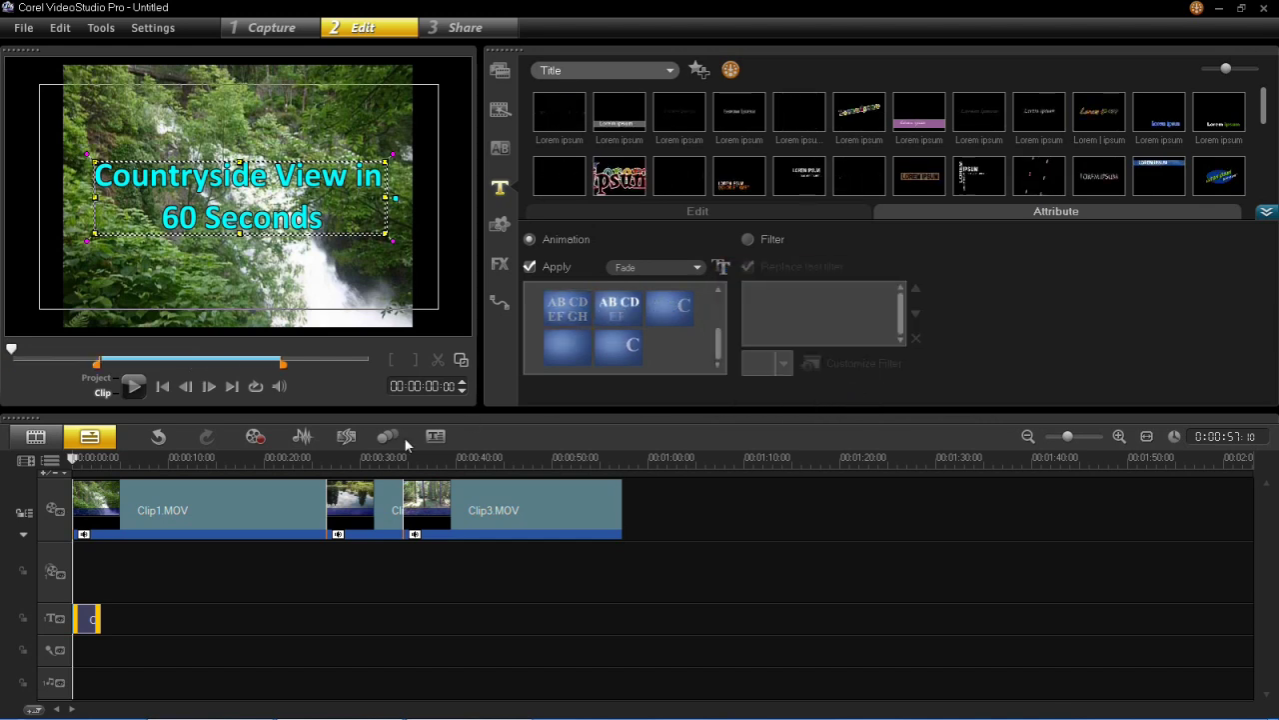
Play the project from the beginning to check the title's fade animation over Clip1, stopping once the title has ended.
left_click(262, 466)
left_click(136, 458)
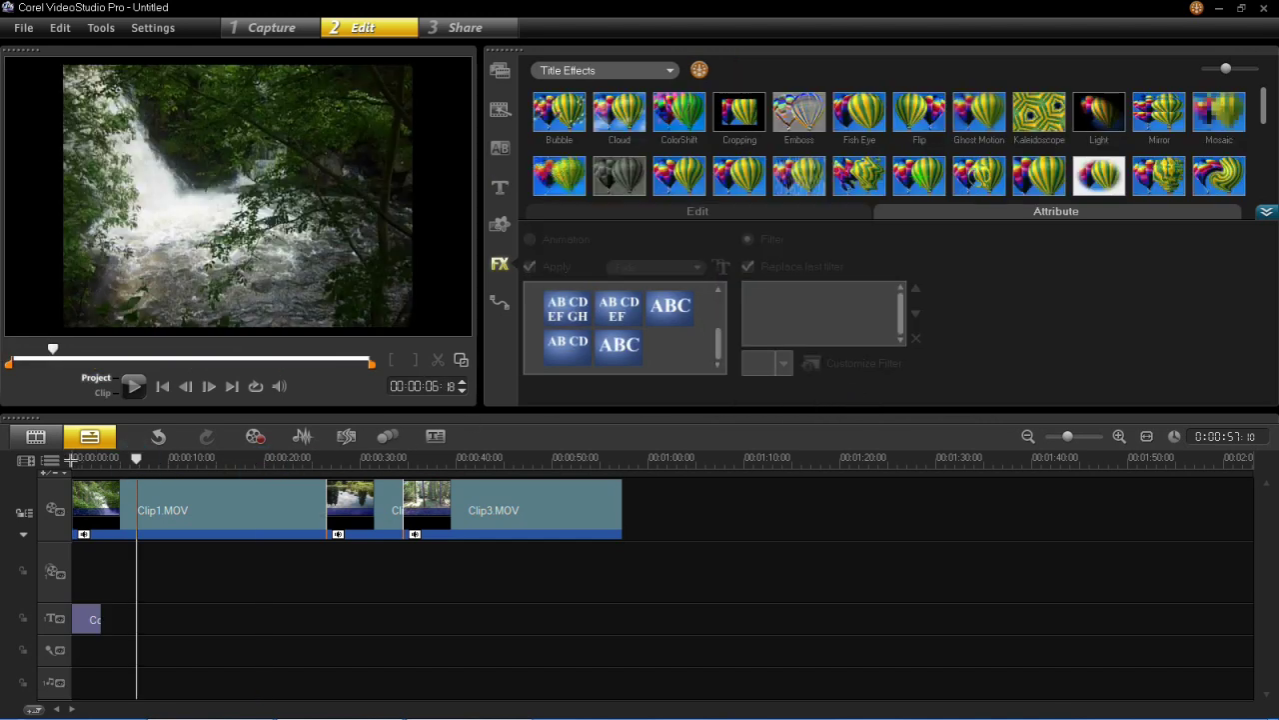
left_click(71, 459)
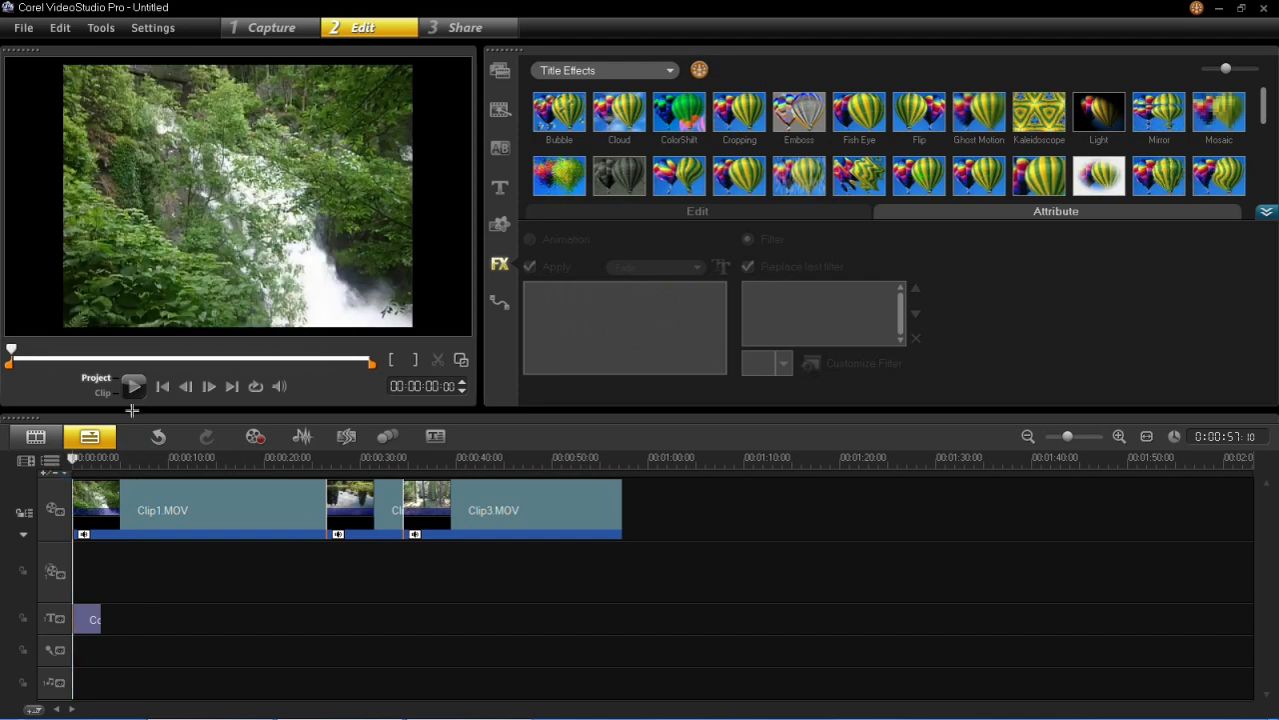
left_click(133, 390)
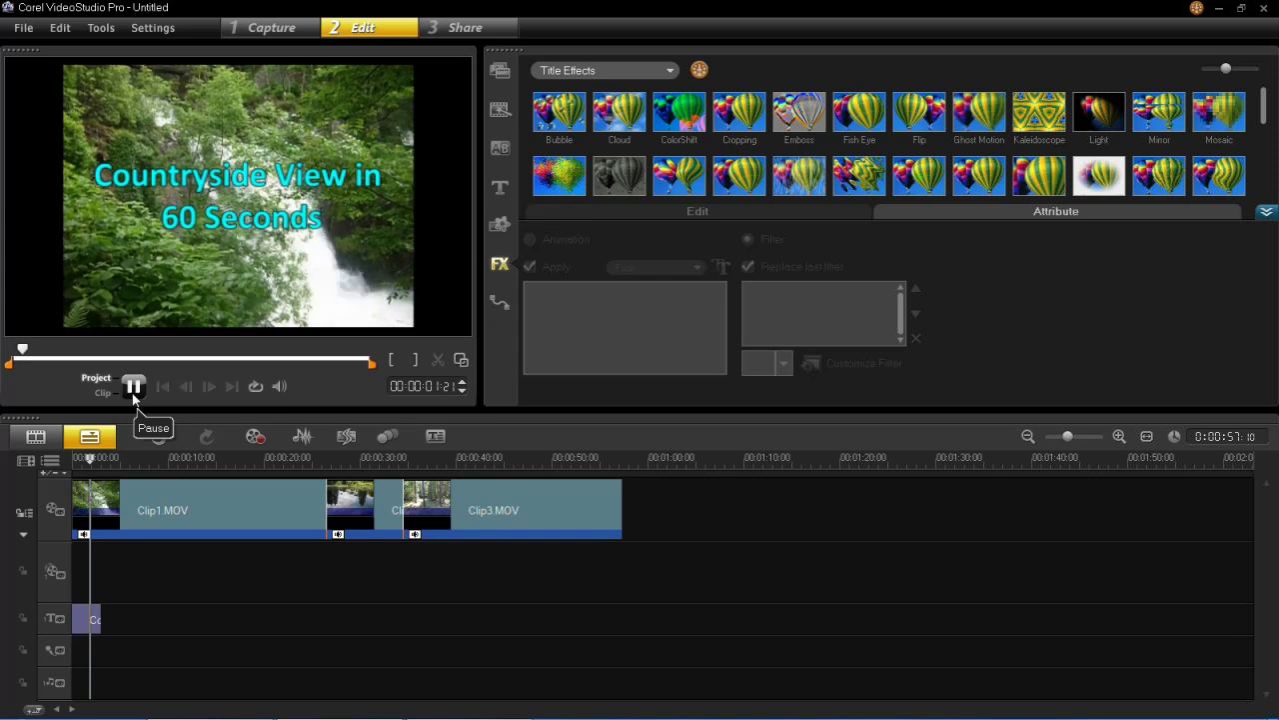
left_click(134, 388)
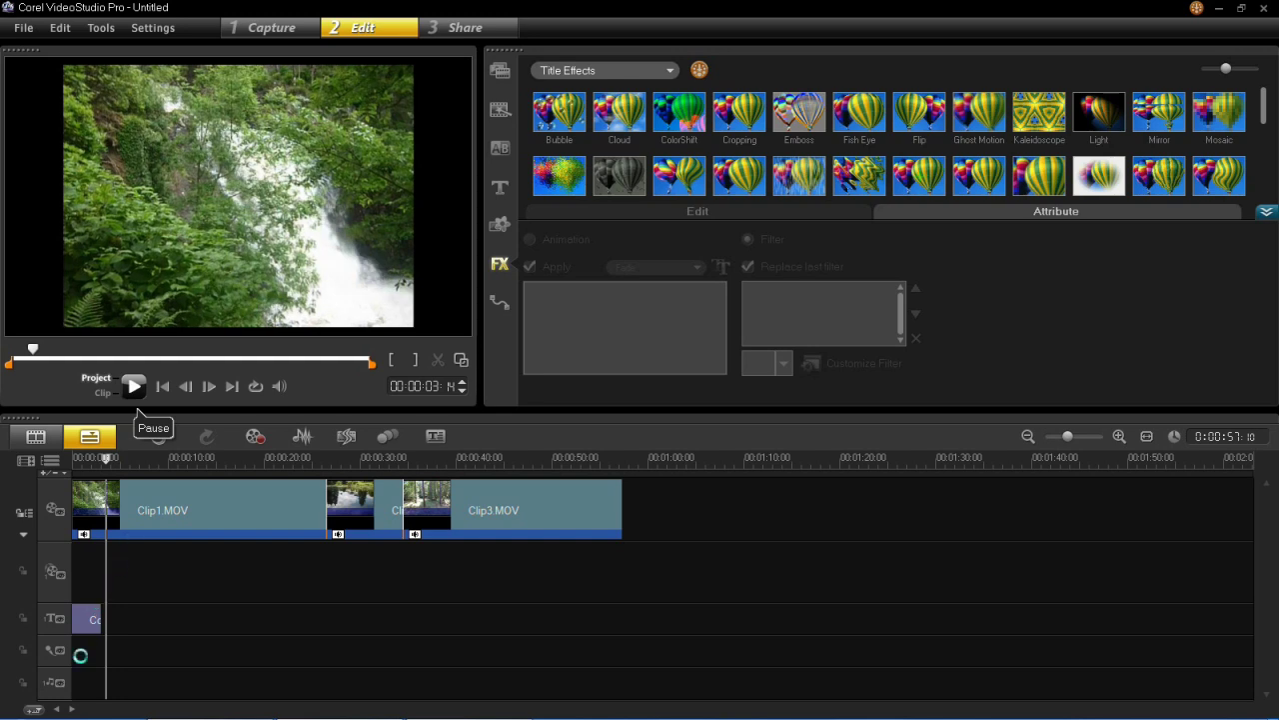
key("space")
Lengthen the title on the title track so that it ends at about 00:00:04:19.
left_click(89, 624)
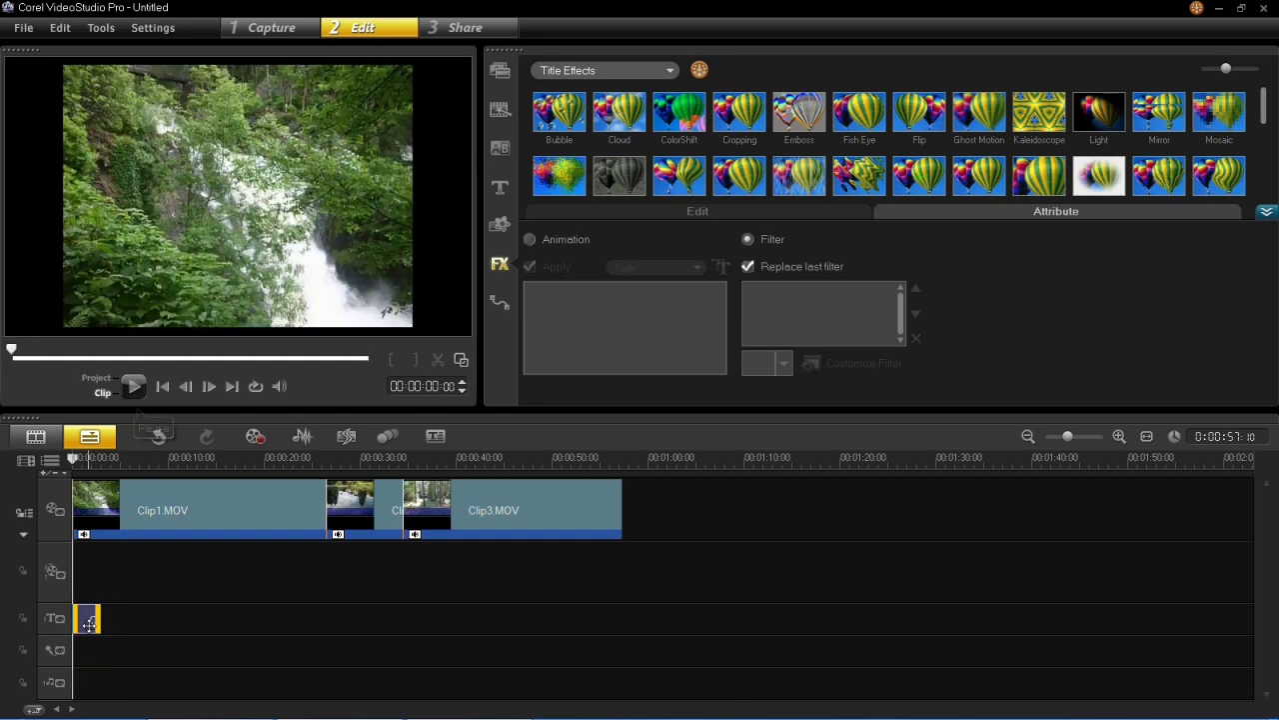
left_click_drag(97, 617, 119, 617)
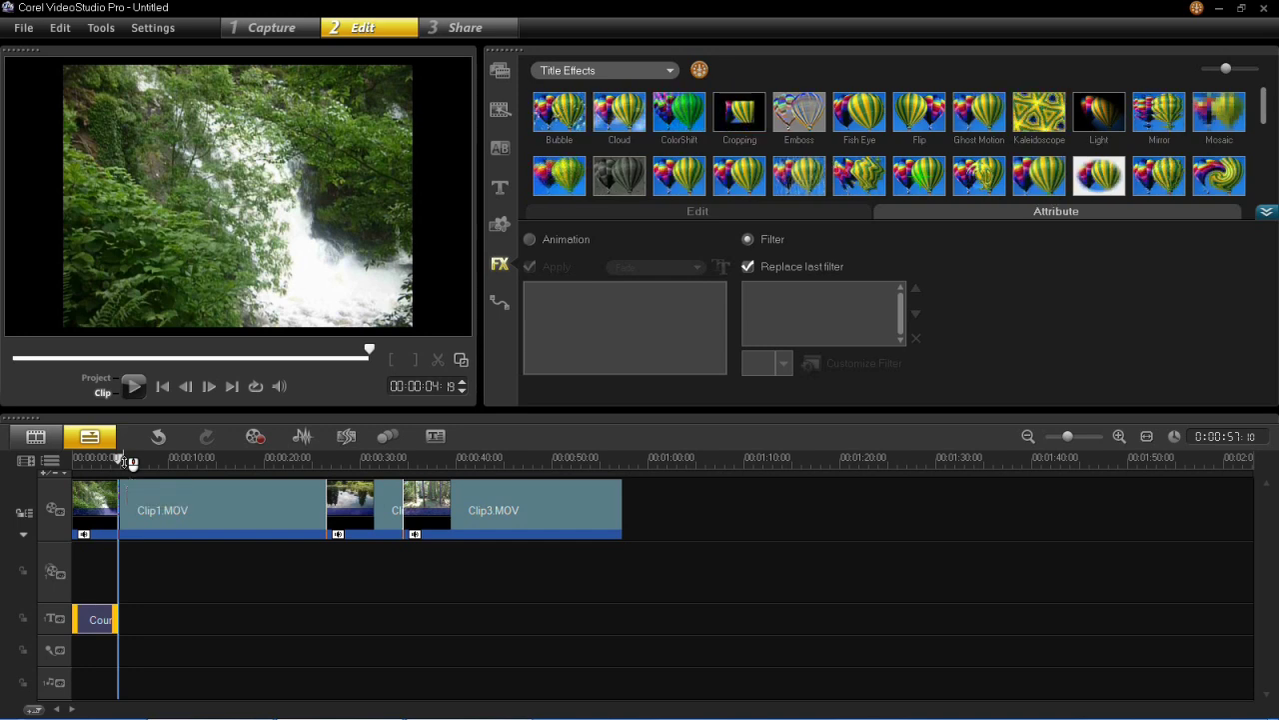
Change the white swatch in the Color library to green (43,159,36) and save that green as a custom colour.
left_click(502, 232)
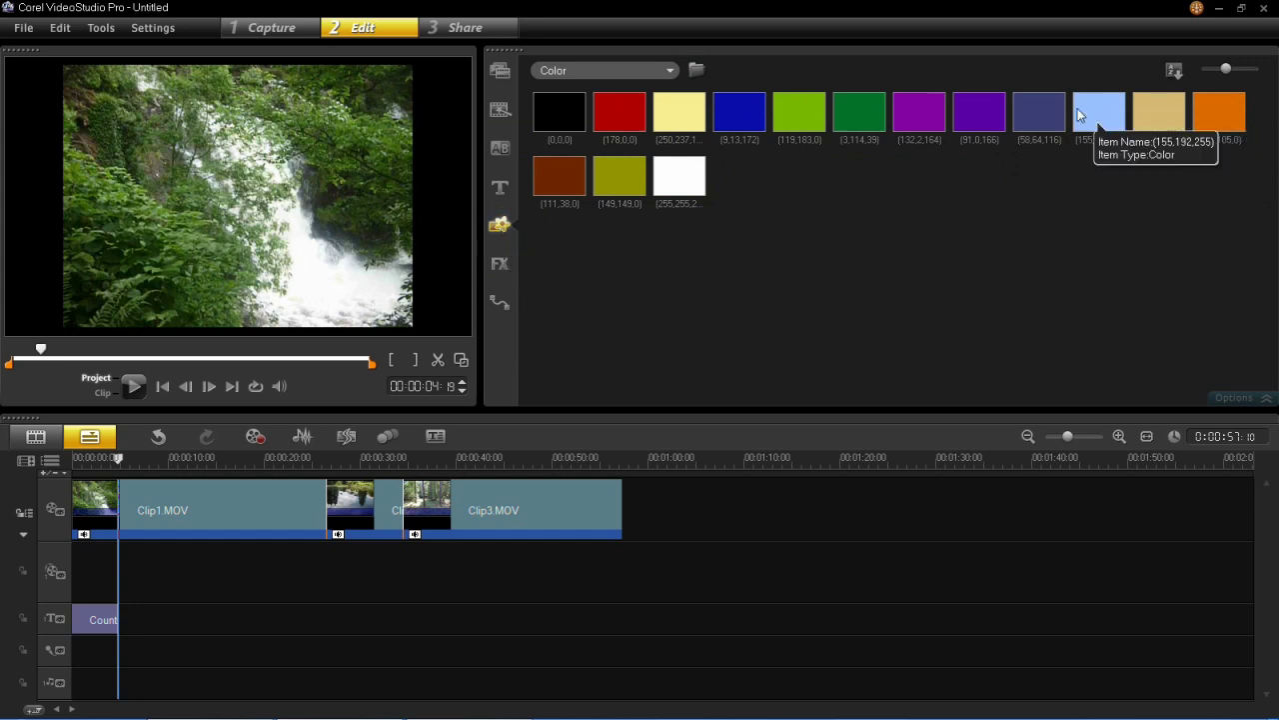
left_click(688, 176)
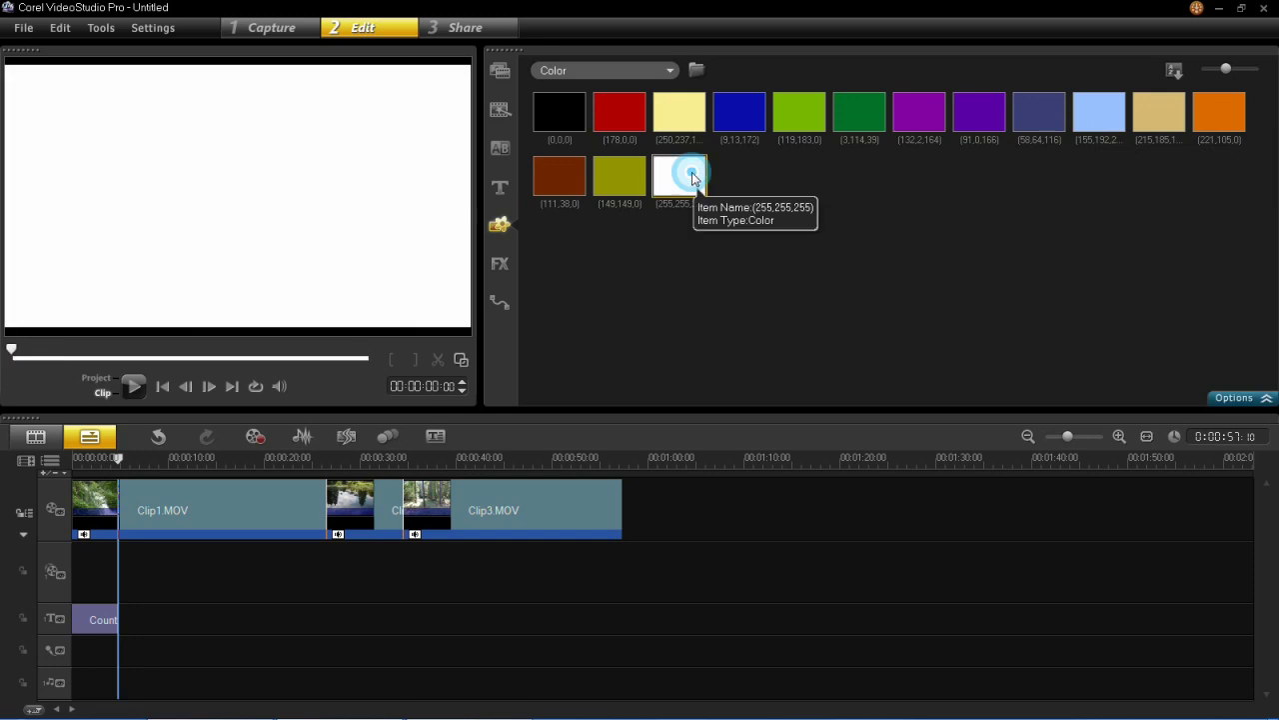
left_click(1220, 398)
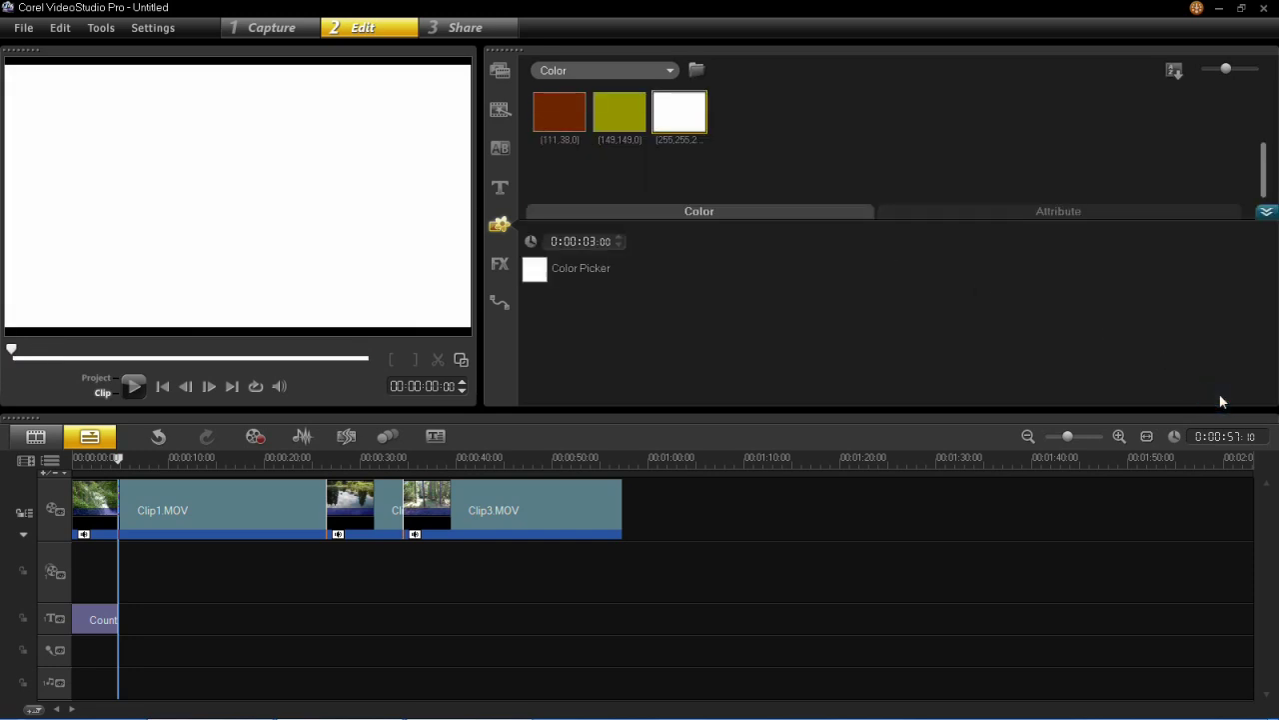
left_click(534, 268)
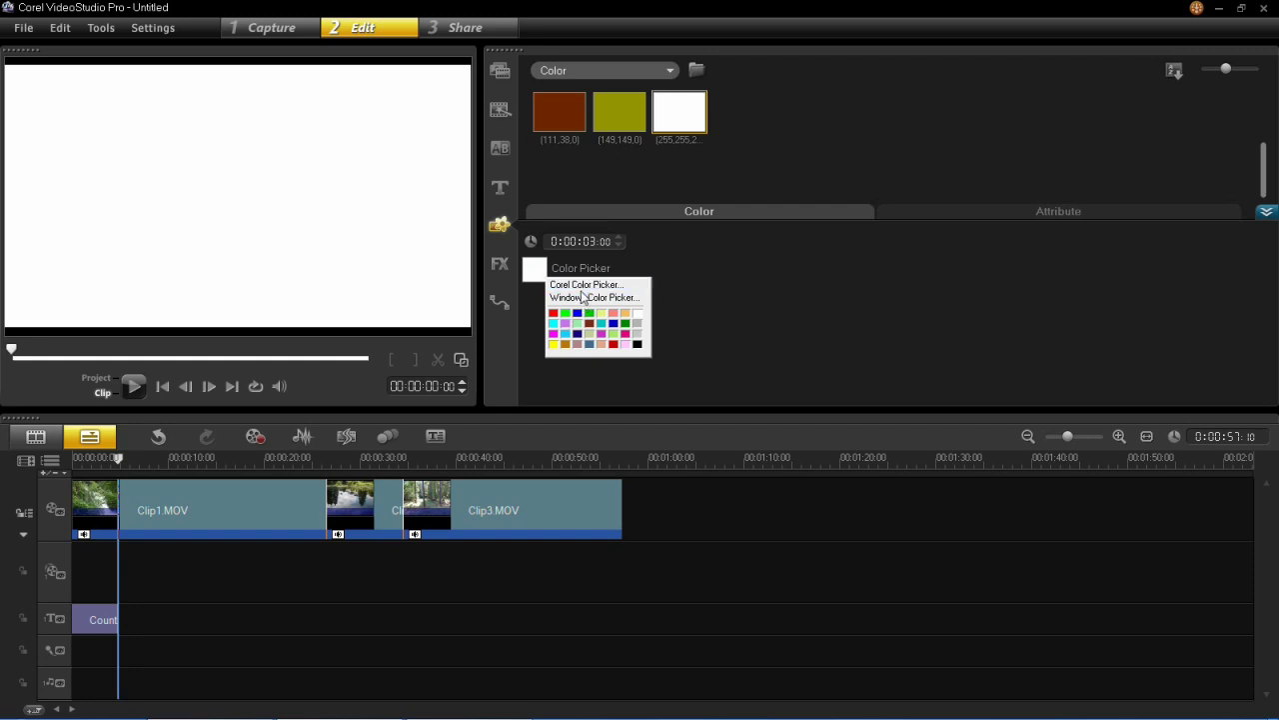
left_click(586, 297)
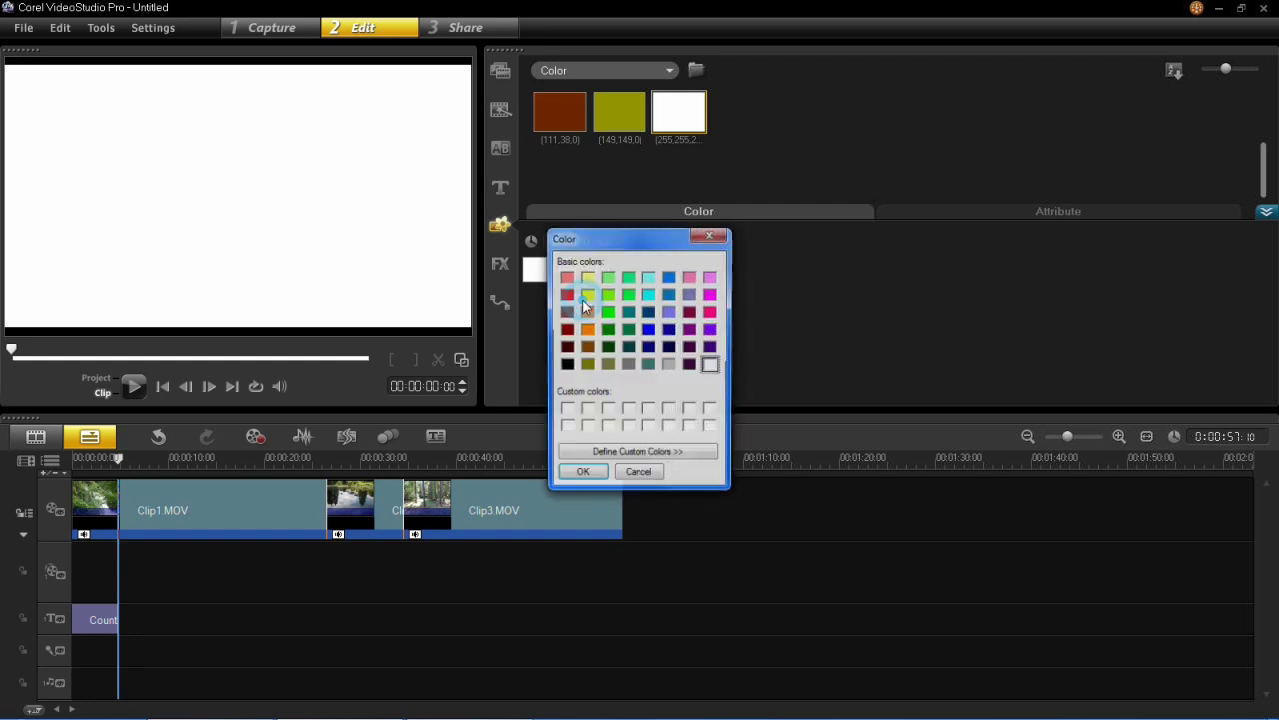
left_click(621, 458)
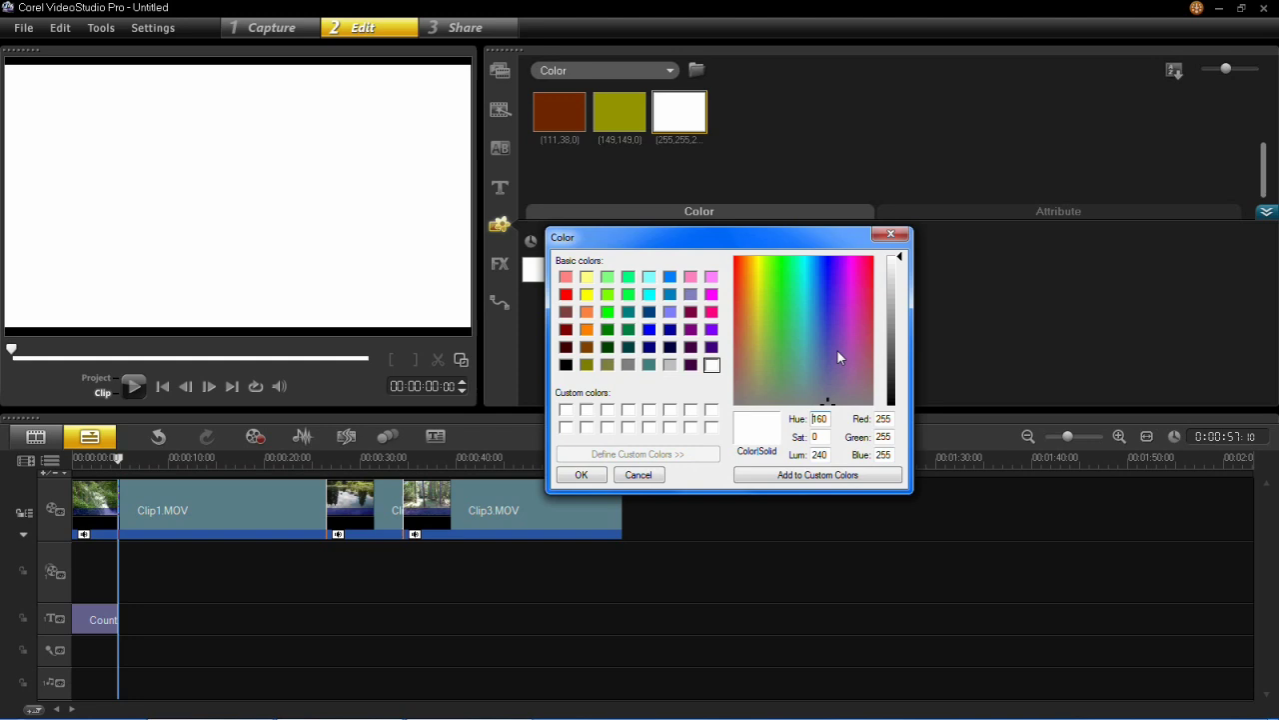
left_click_drag(860, 291, 779, 312)
left_click_drag(888, 325, 898, 352)
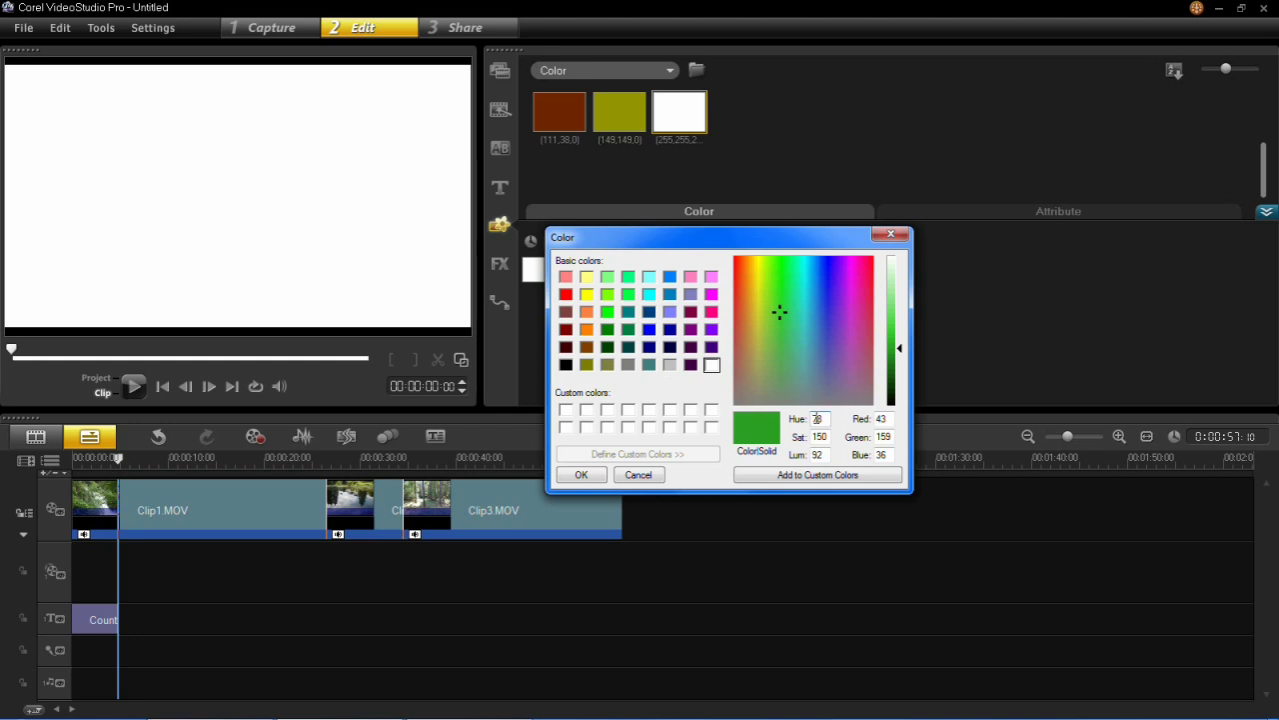
left_click(836, 478)
left_click(582, 477)
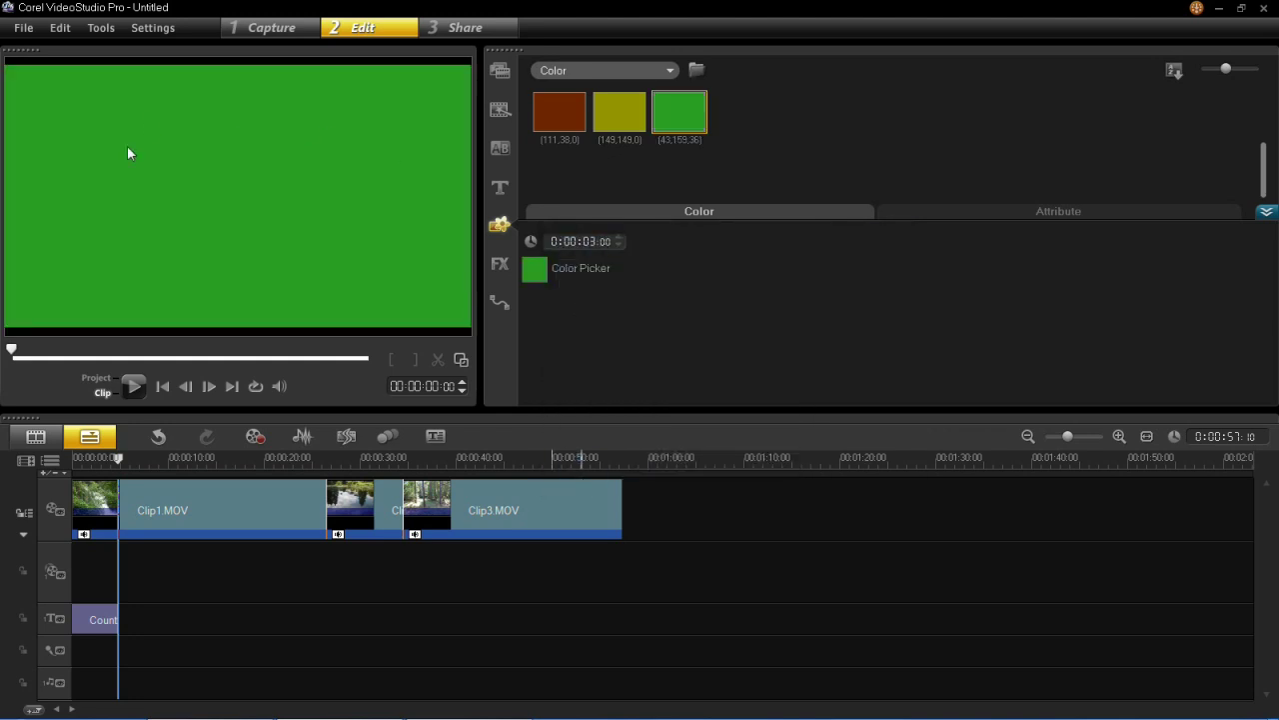
Insert the green colour clip before Clip1 on the video track and extend it to match the title's length.
left_click(682, 182)
left_click_drag(683, 182, 92, 505)
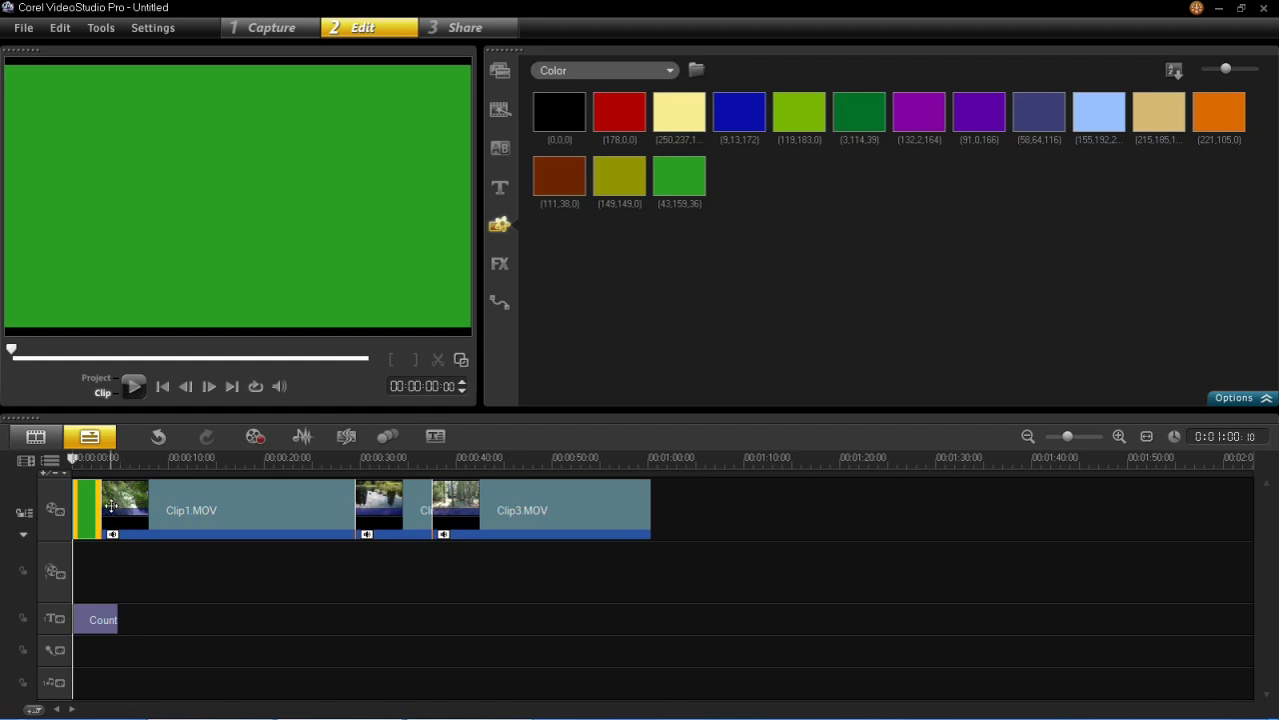
left_click_drag(99, 504, 120, 503)
Play the project from the start to review the title over the green background and the change to Clip1.
left_click(68, 466)
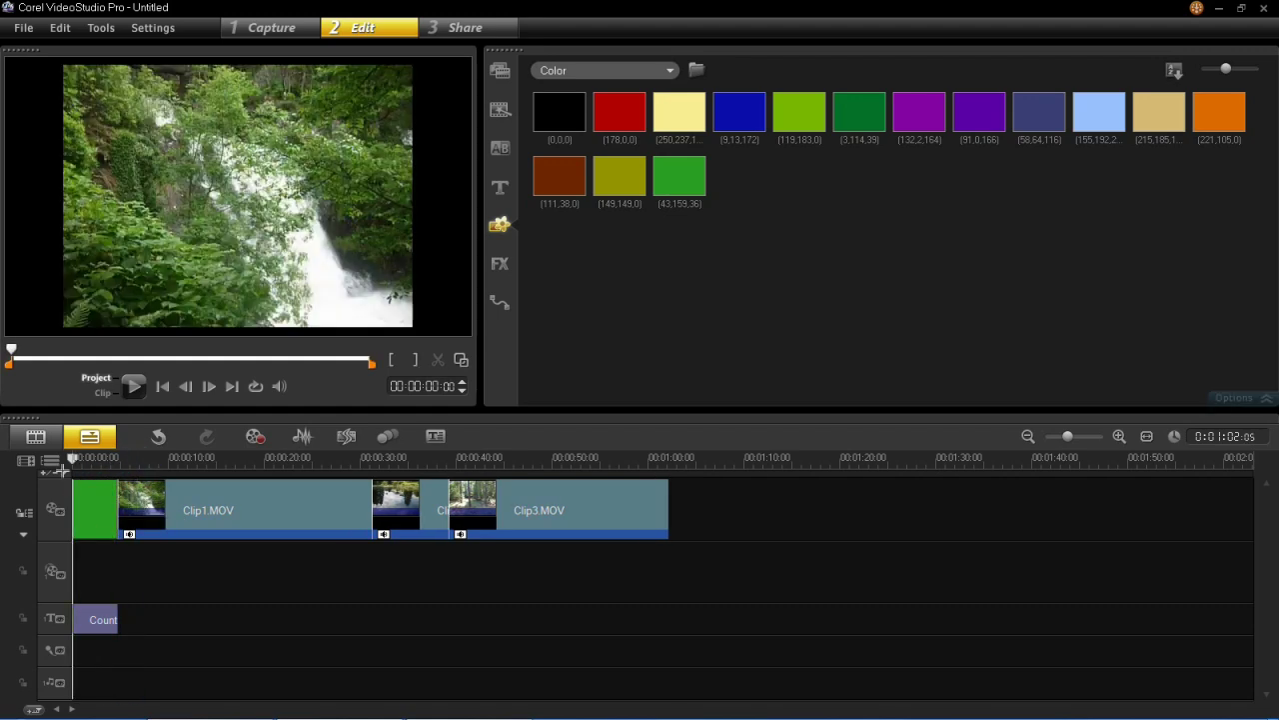
left_click(134, 386)
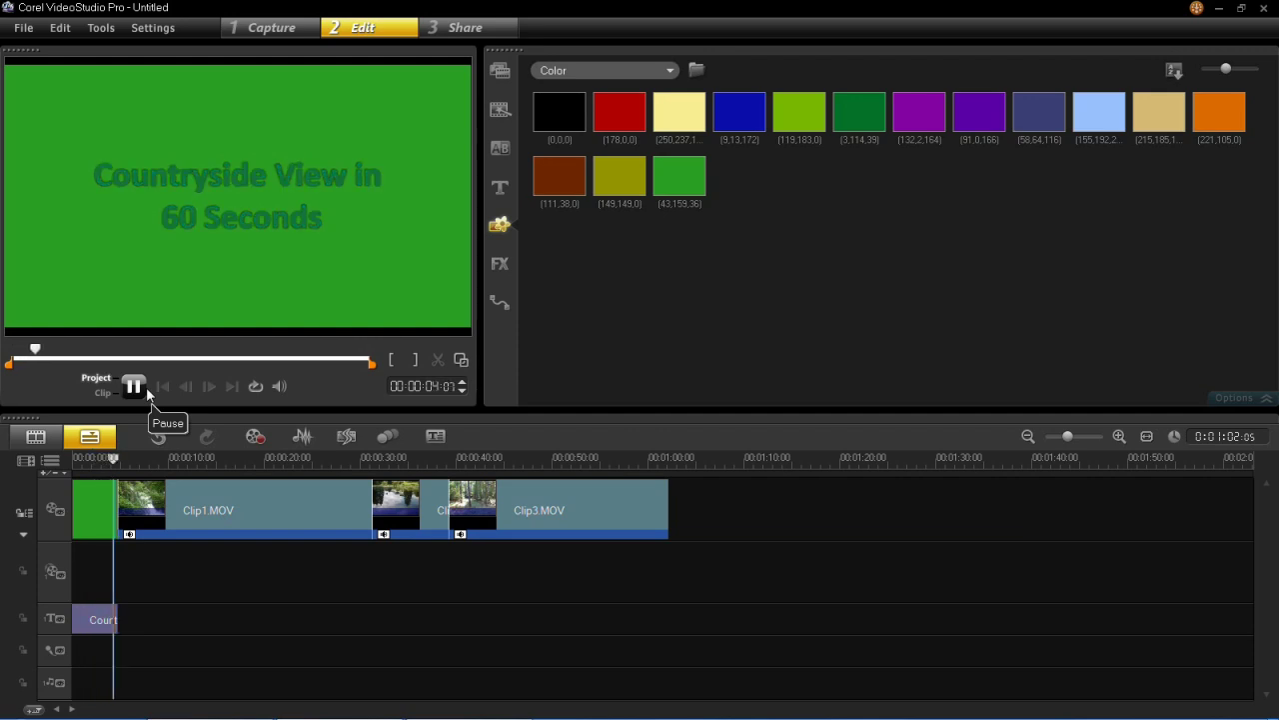
left_click(146, 386)
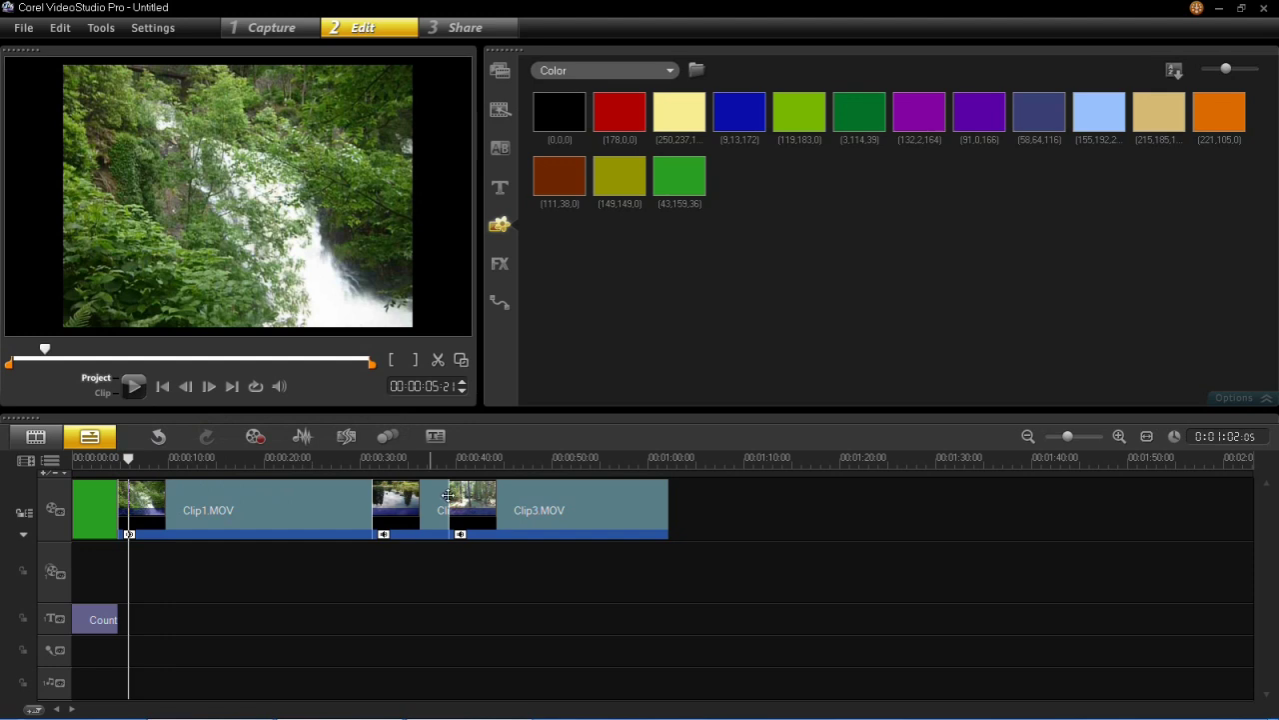
Split Clip1 near its end at 00:00:27:22 and again at 00:00:30:00.
left_click_drag(291, 459, 340, 457)
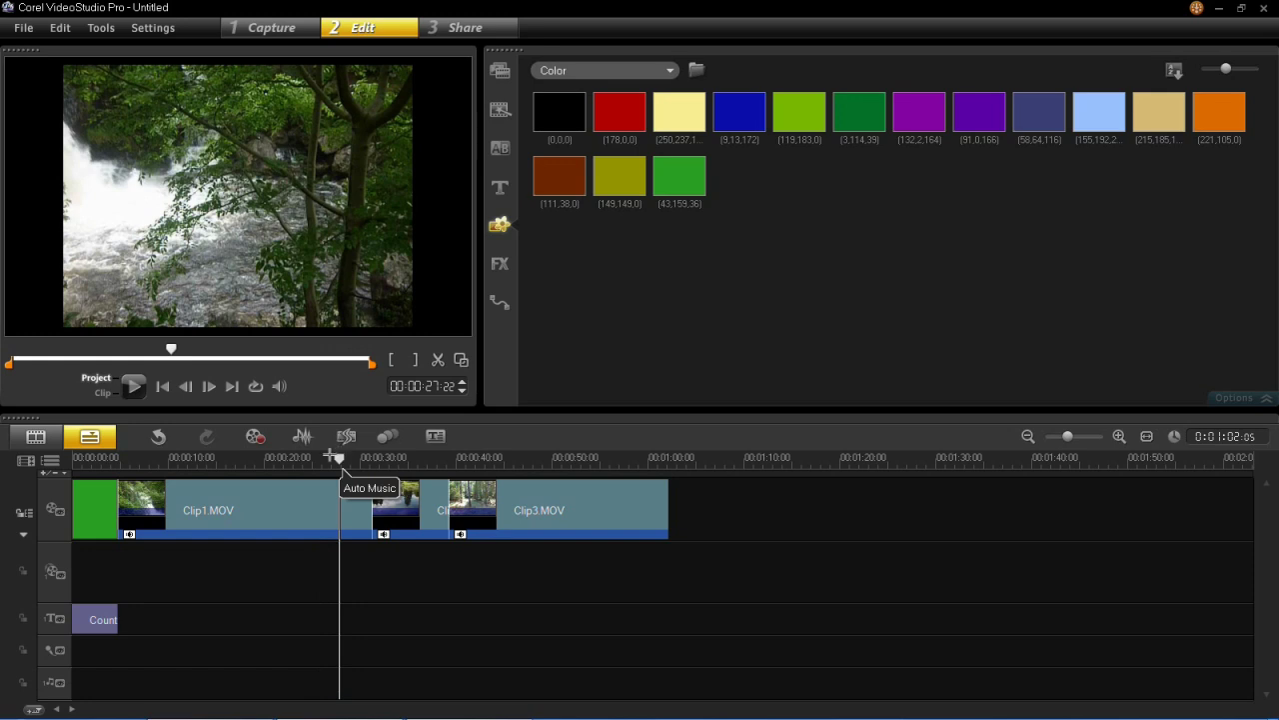
left_click(439, 364)
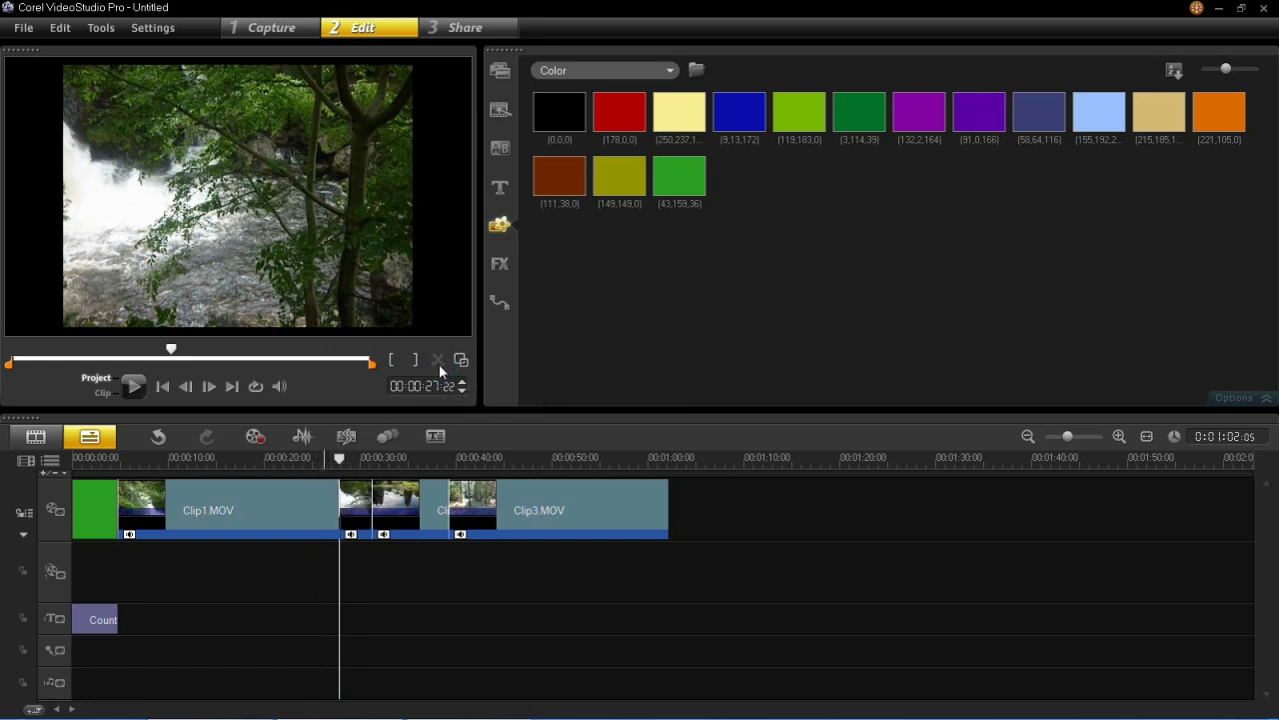
left_click_drag(340, 457, 360, 479)
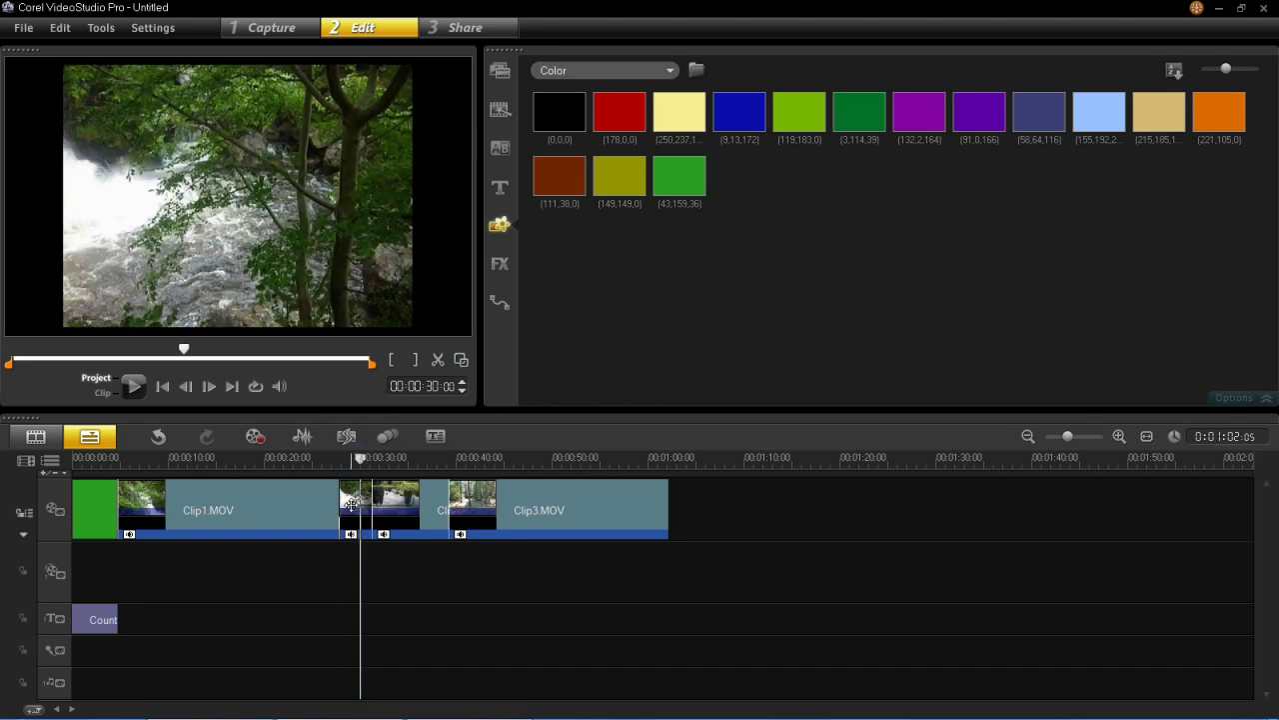
left_click(437, 363)
Delete the two short segments of Clip1 that follow the cut at 00:00:27:22.
left_click(350, 489)
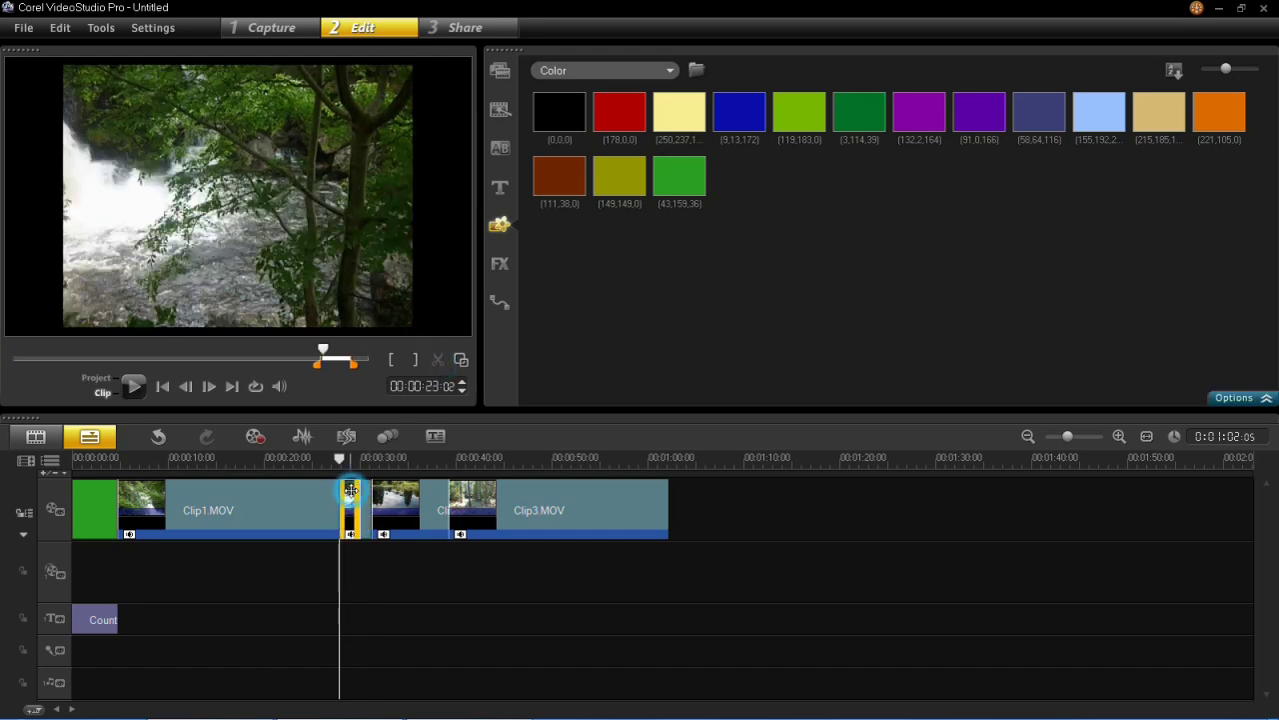
key("Delete")
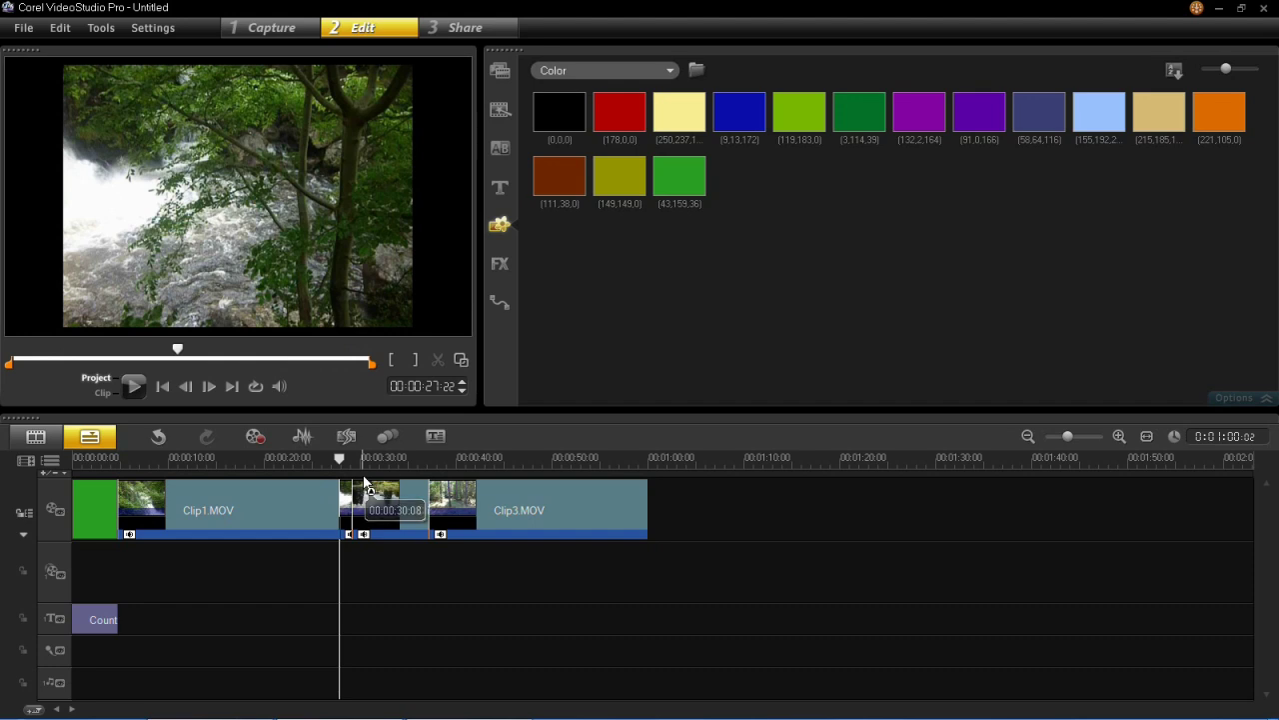
left_click(346, 487)
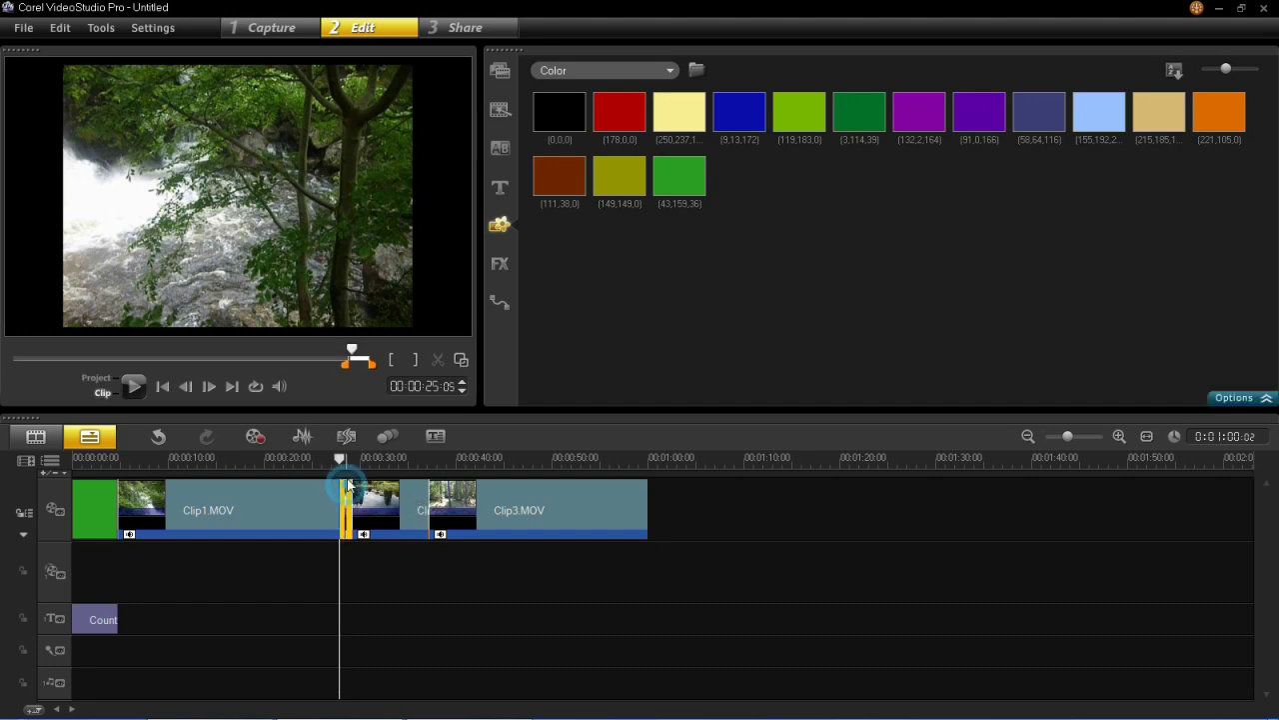
key("Delete")
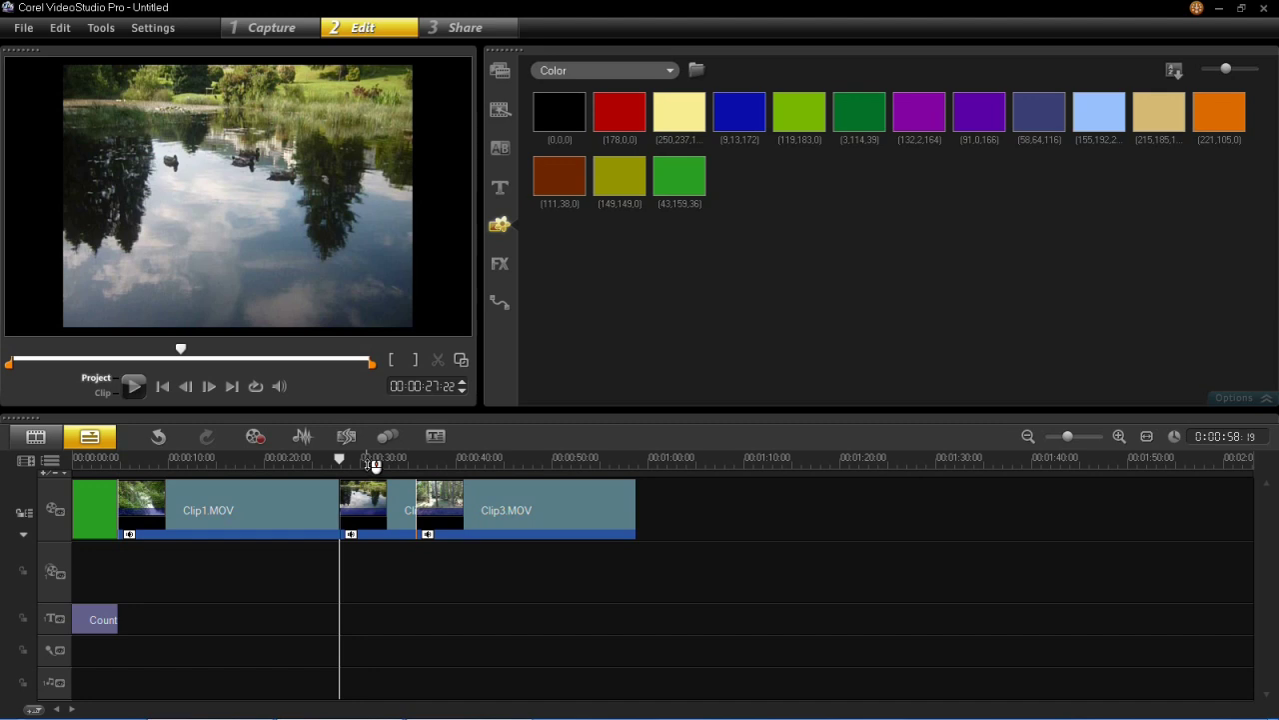
Show all available transitions and insert the first Progressive transition between Clip1 and Clip2 on the video track.
left_click(503, 148)
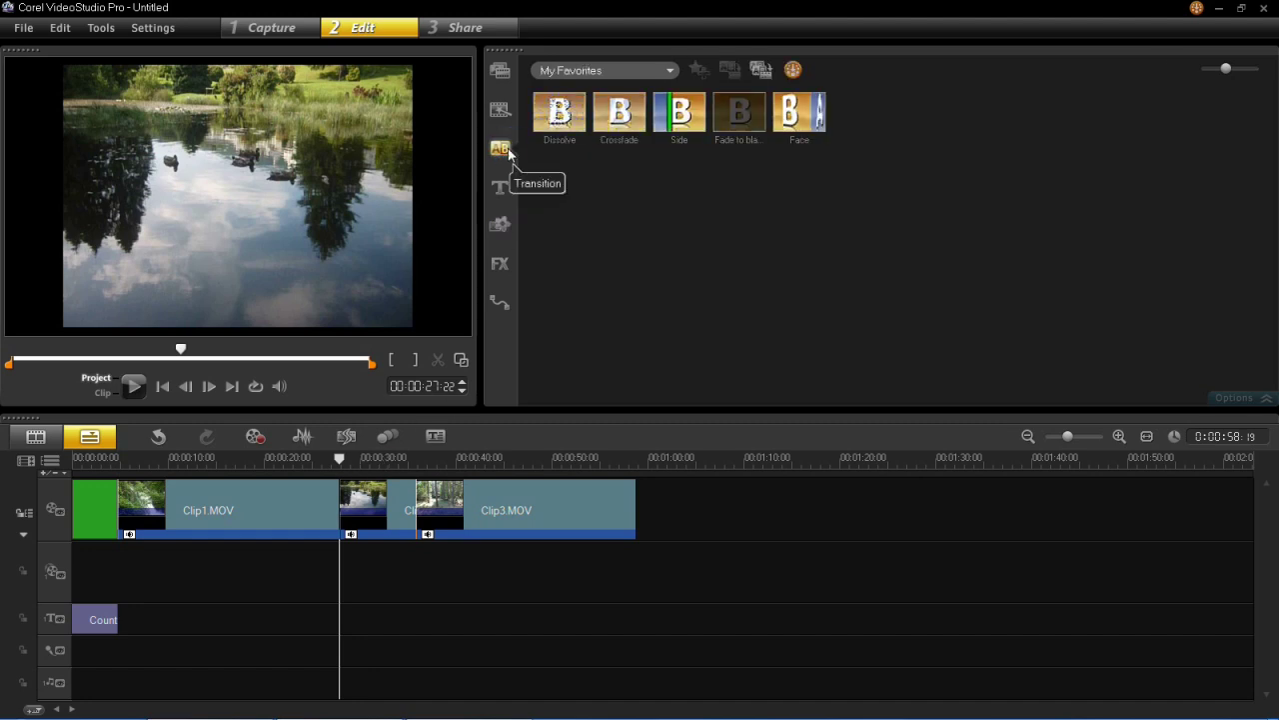
left_click(614, 68)
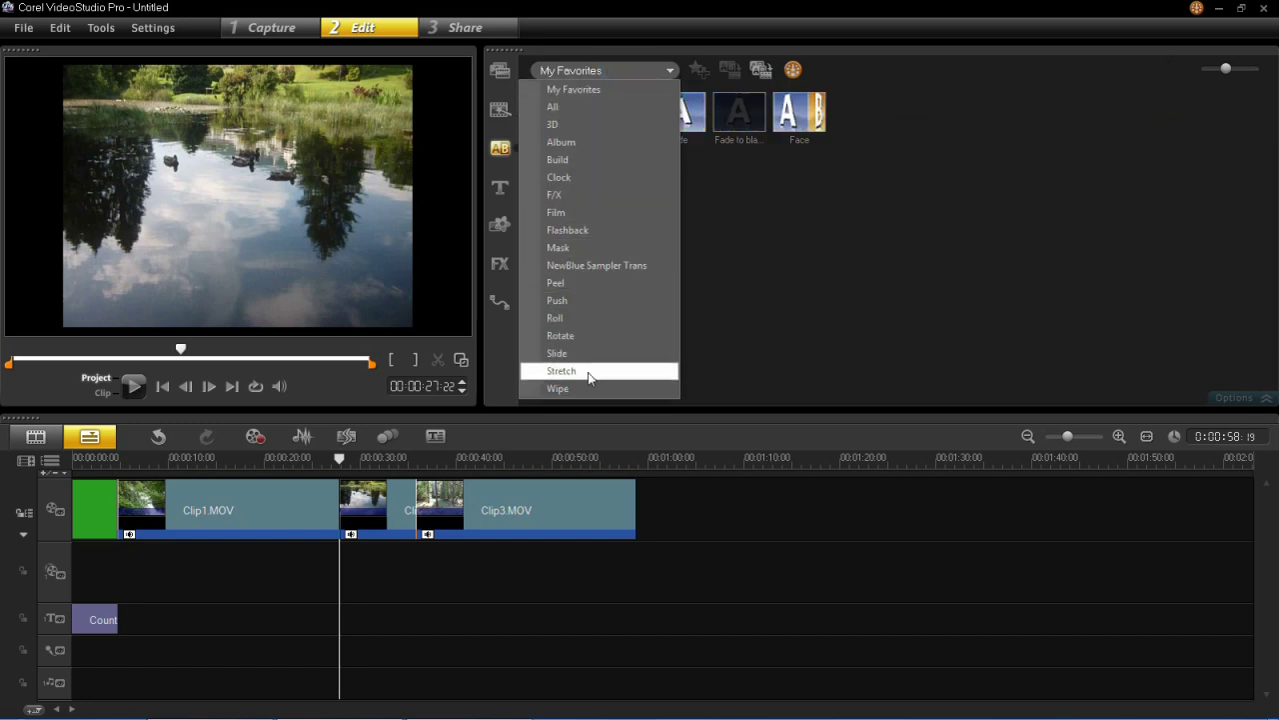
left_click(590, 107)
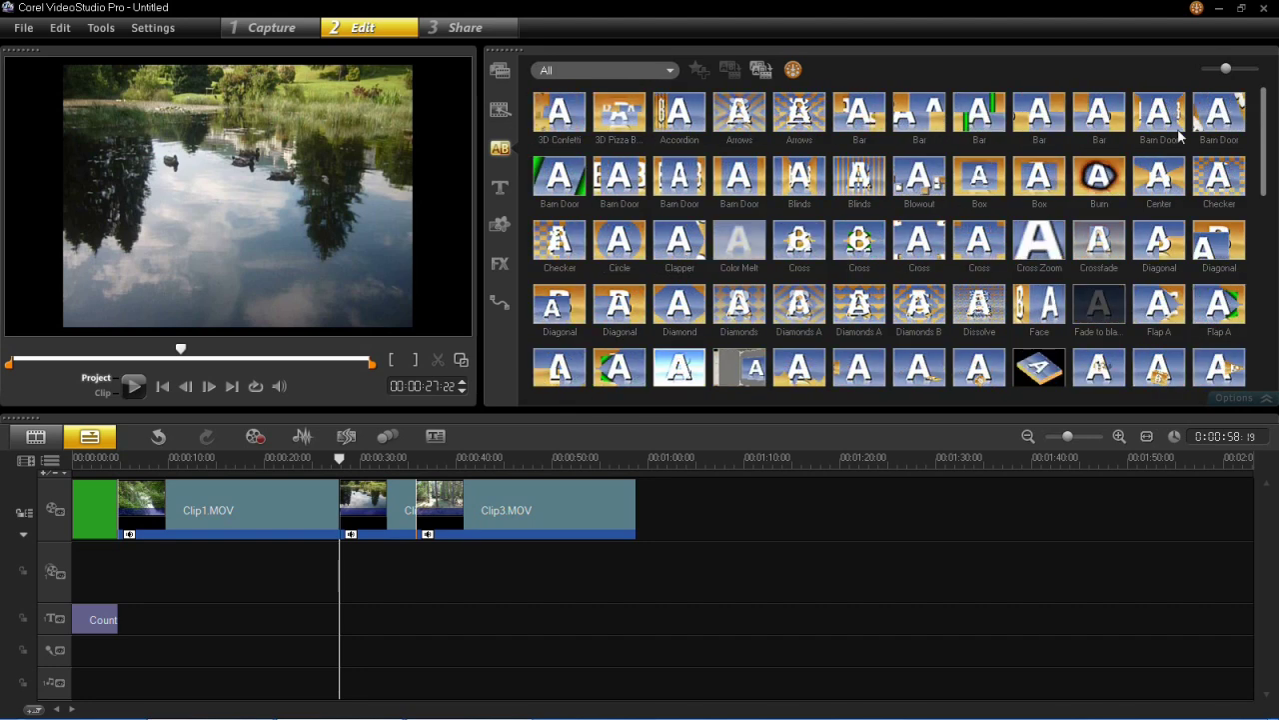
left_click_drag(1261, 140, 1260, 319)
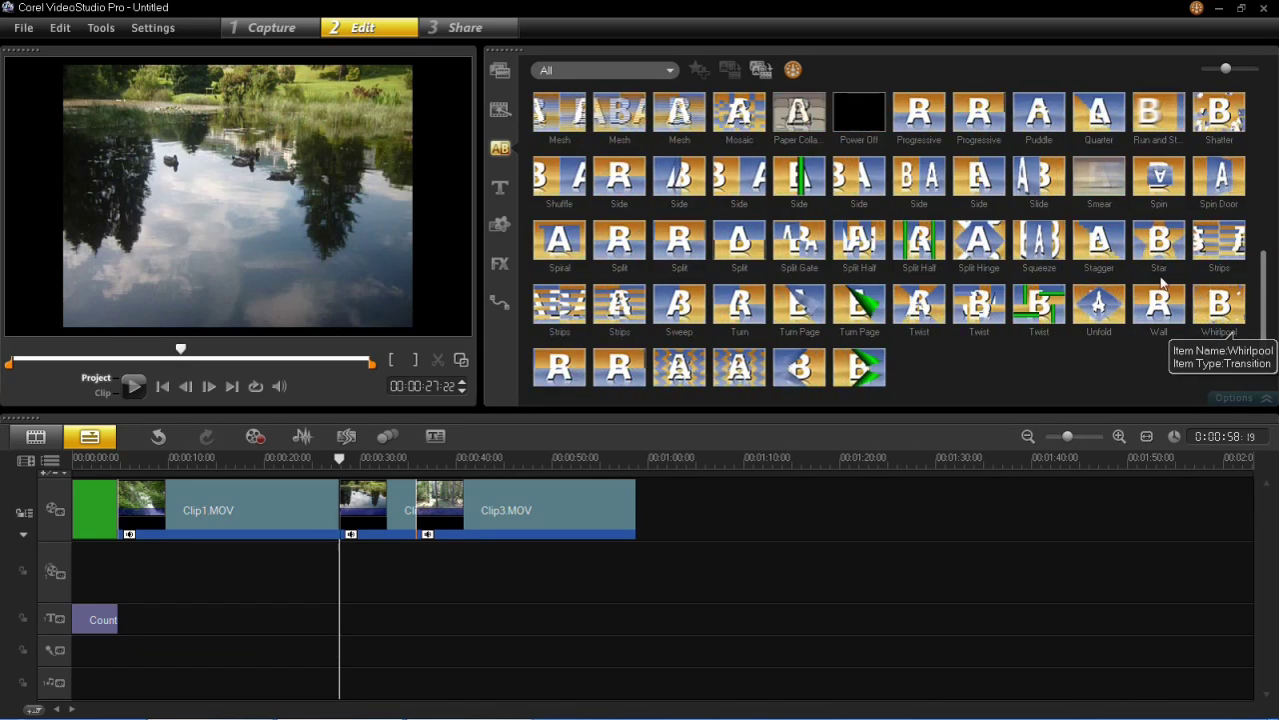
scroll(1164, 299, "up", 1)
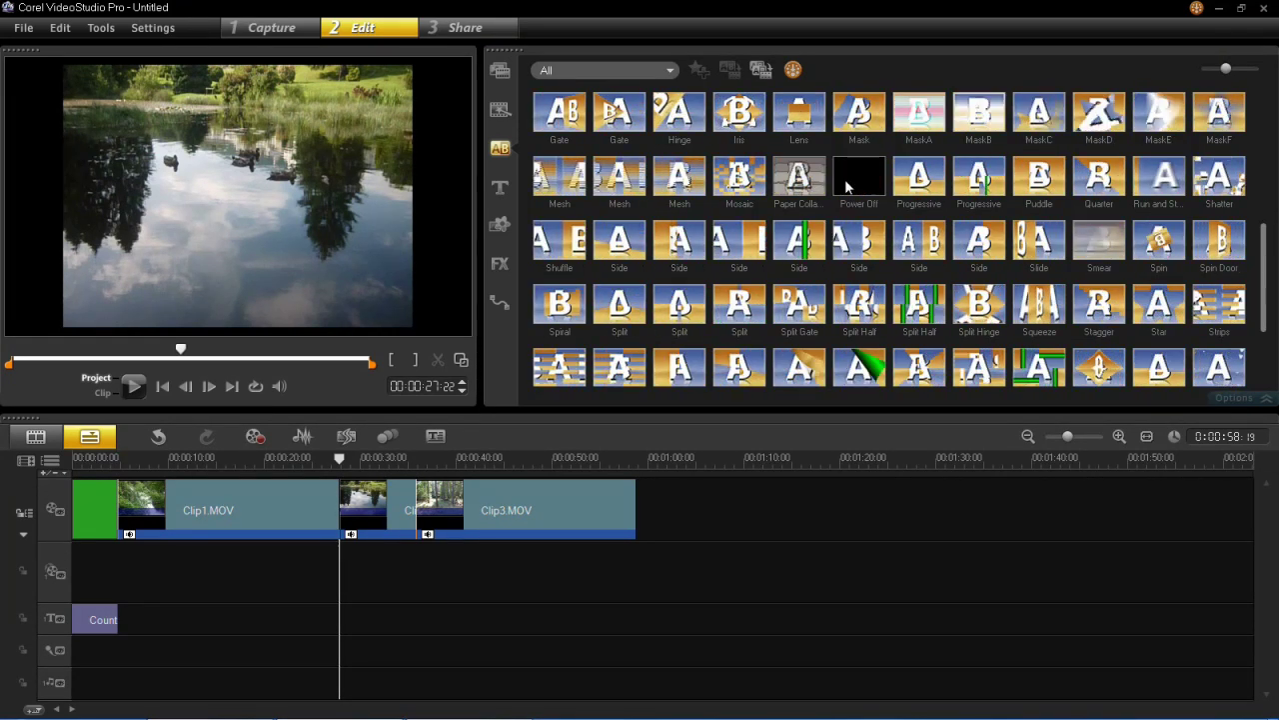
left_click(915, 180)
mouse_move(918, 183)
left_mouse_down()
mouse_move(412, 508)
mouse_move(336, 517)
left_mouse_up()
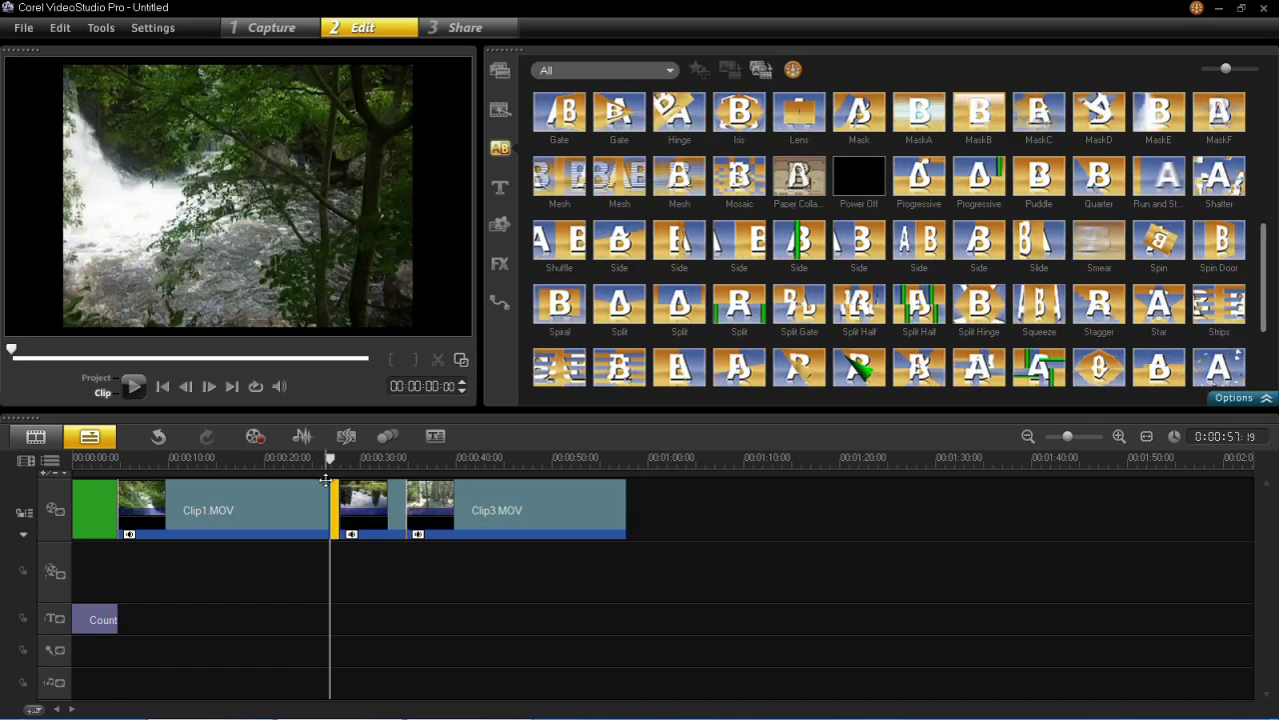
Play the project from 00:00:25:06 to review the Progressive transition from Clip1 to Clip2.
left_click_drag(330, 459, 314, 460)
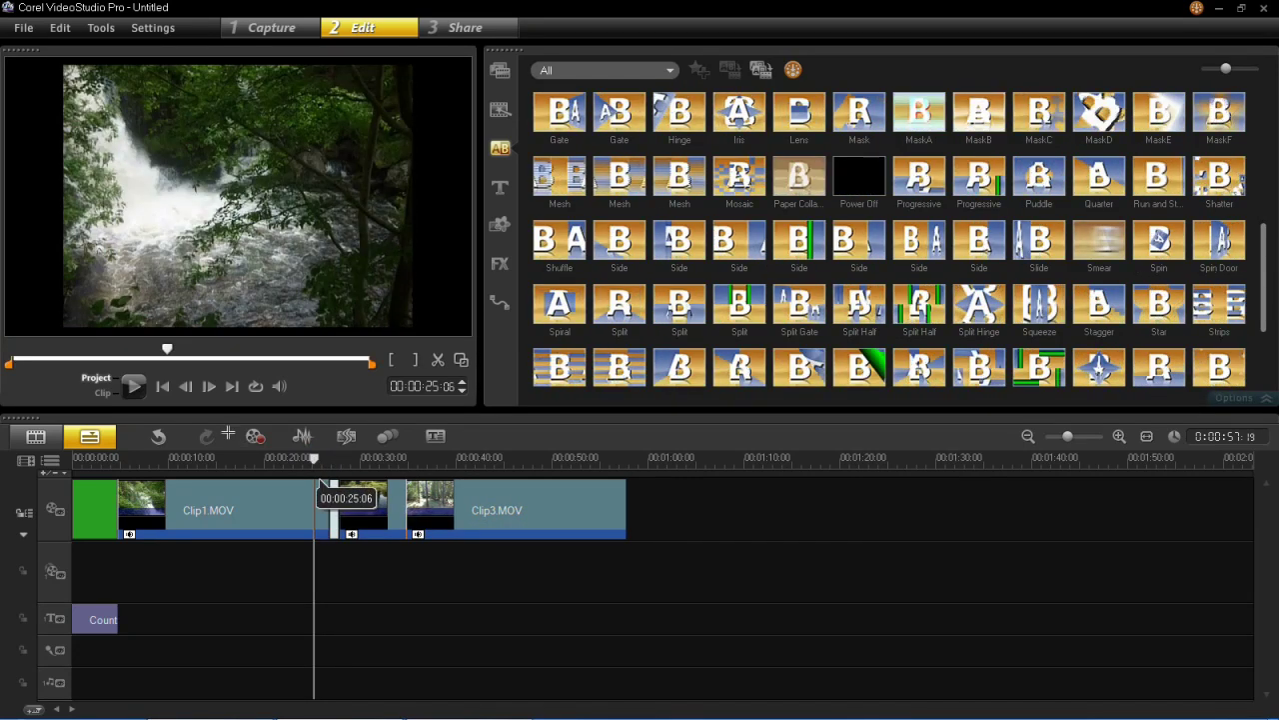
left_click(134, 387)
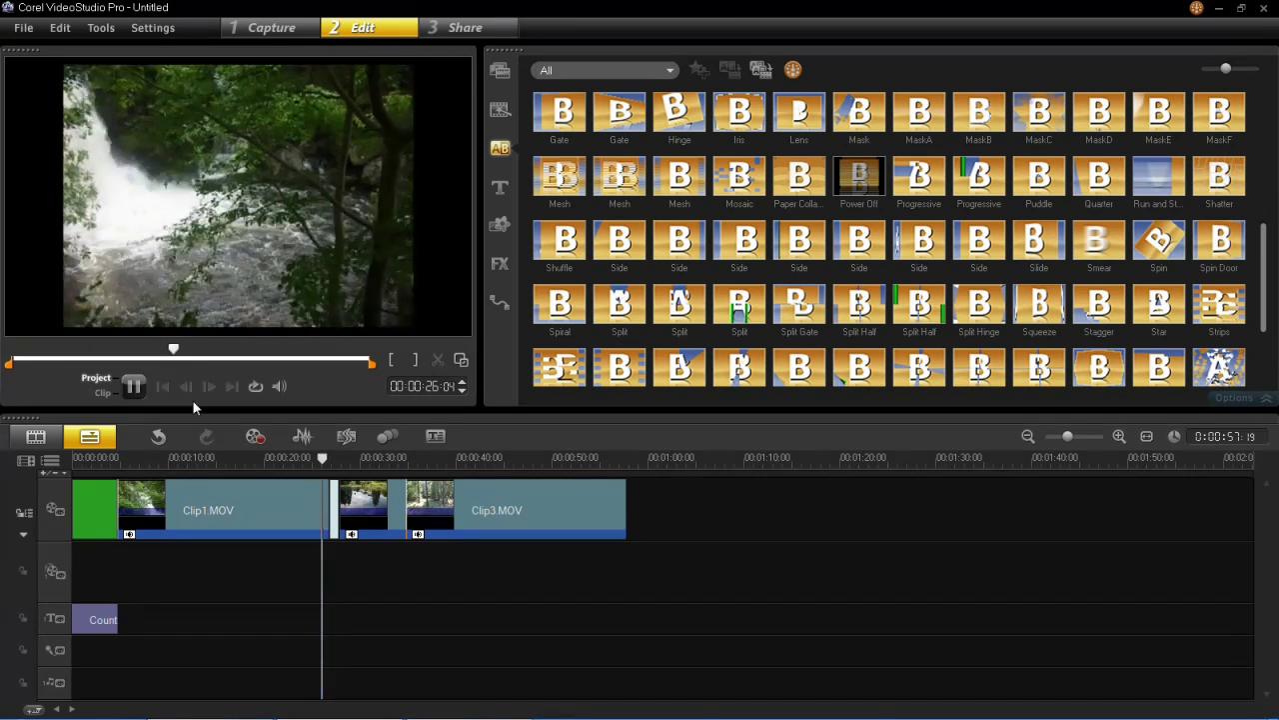
left_click(136, 389)
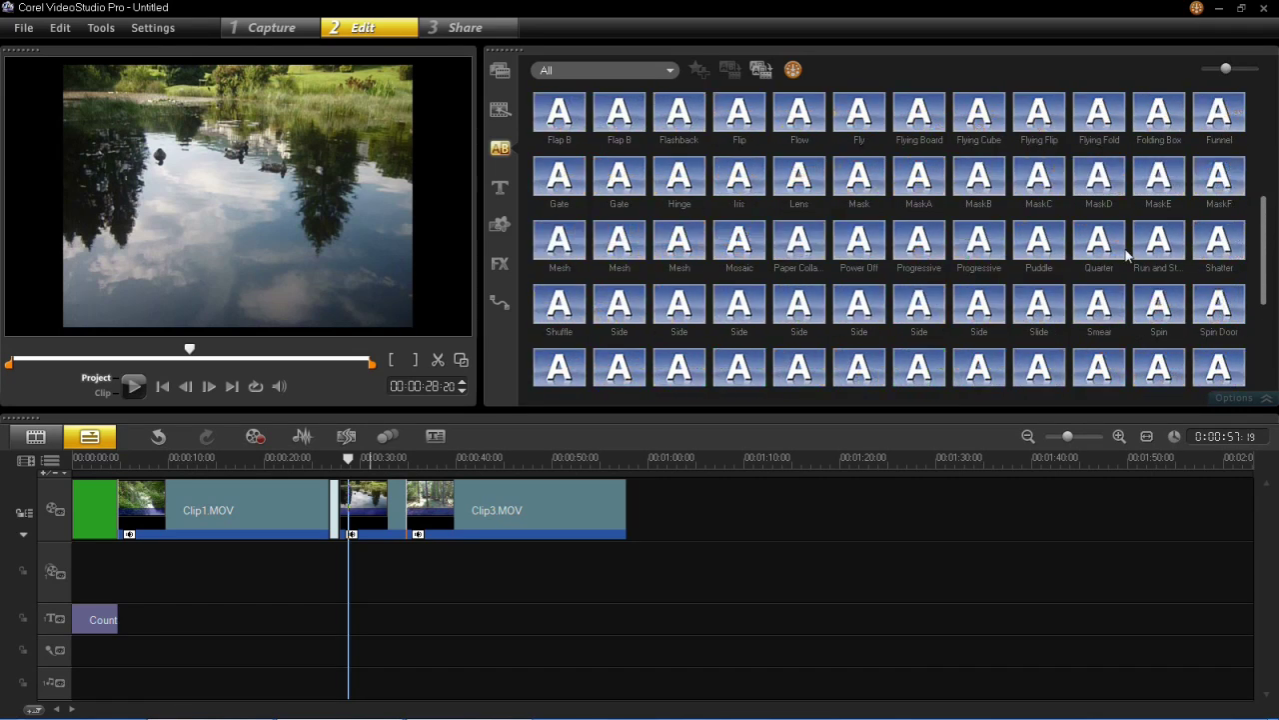
Insert a Mosaic transition between Clip2 and Clip3 and play the project from 00:00:32:12 to preview it.
left_click_drag(740, 240, 405, 512)
left_click(383, 458)
left_click(137, 387)
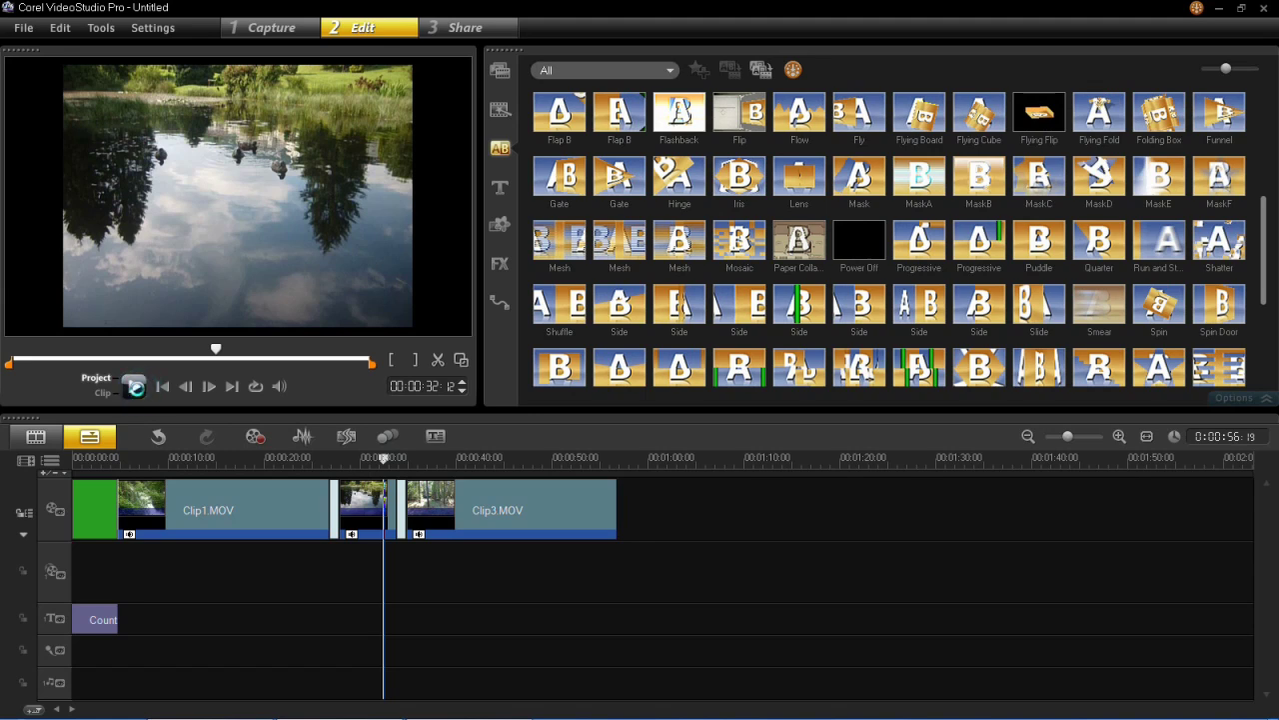
left_click(136, 390)
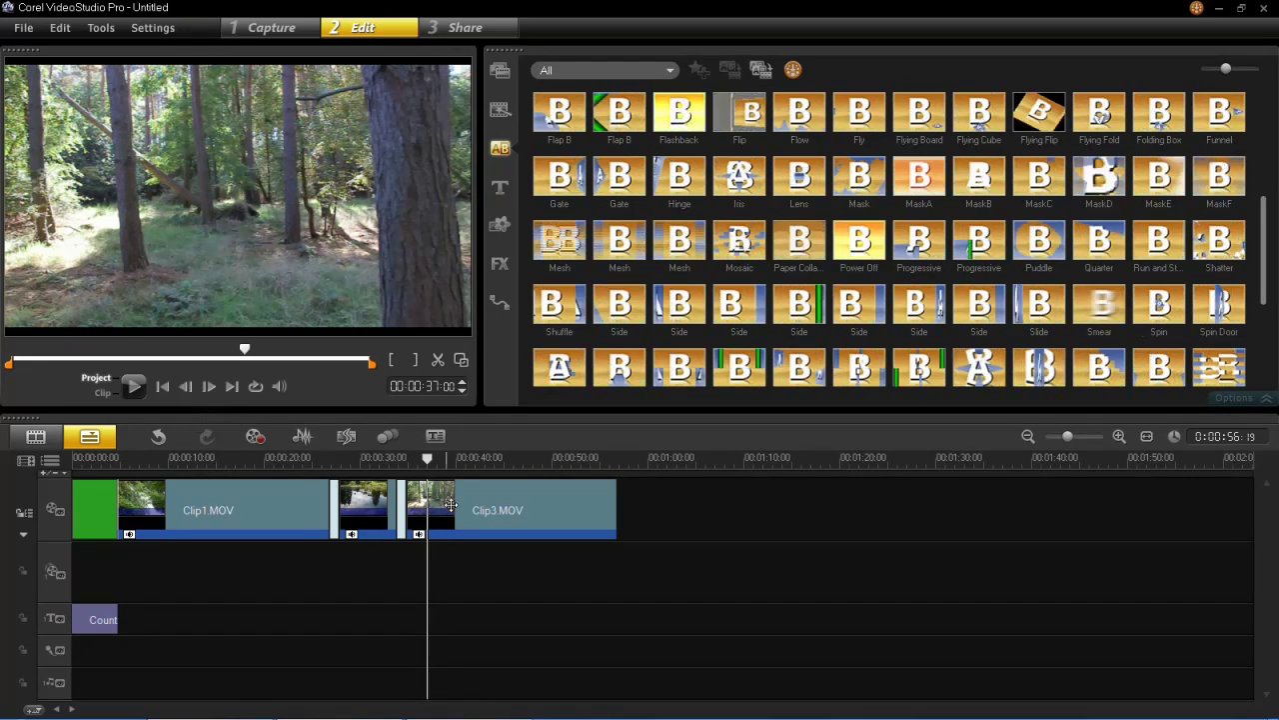
Enable White Balance in Clip3's color correction and set it to Pick Color with a white reference.
left_click(477, 505)
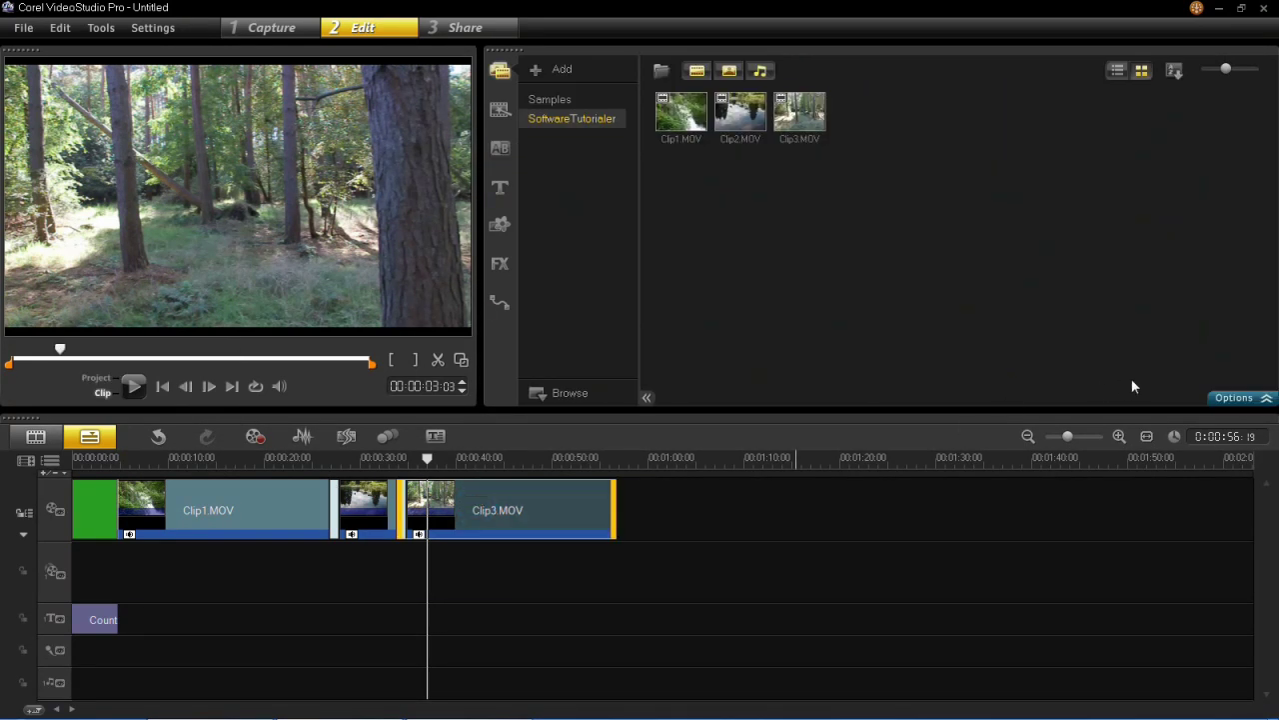
left_click(1222, 398)
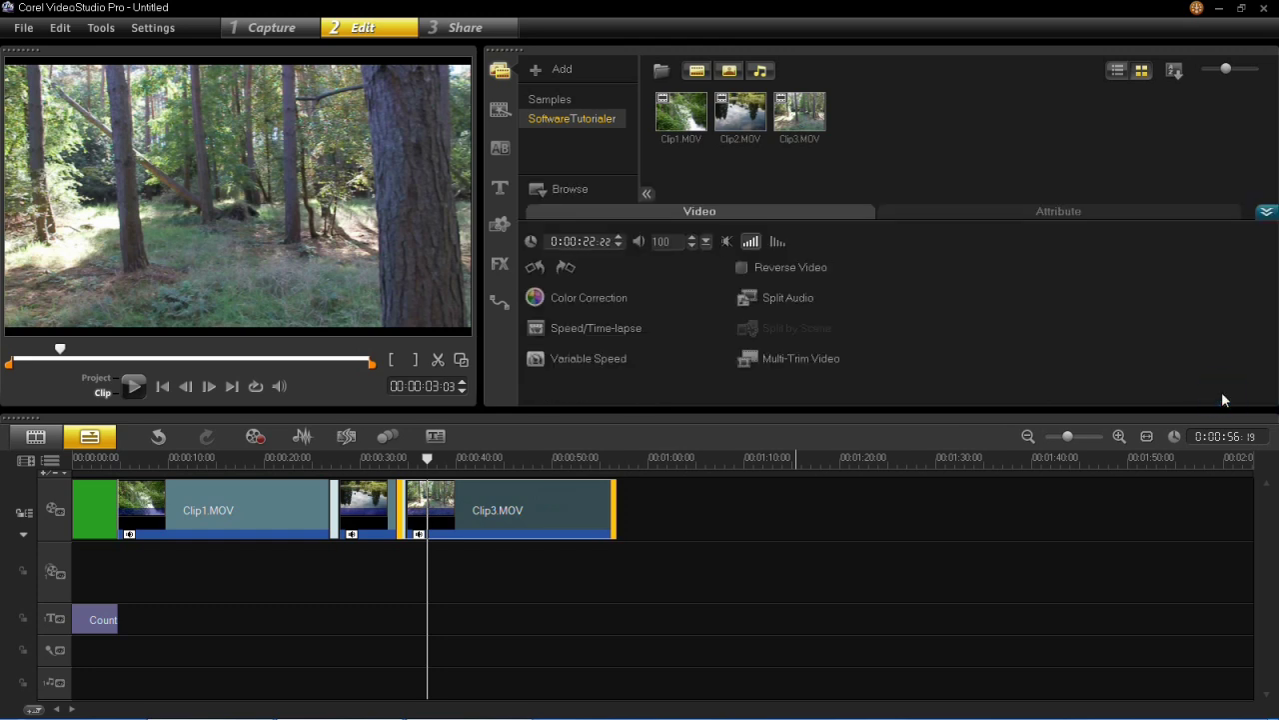
left_click(600, 297)
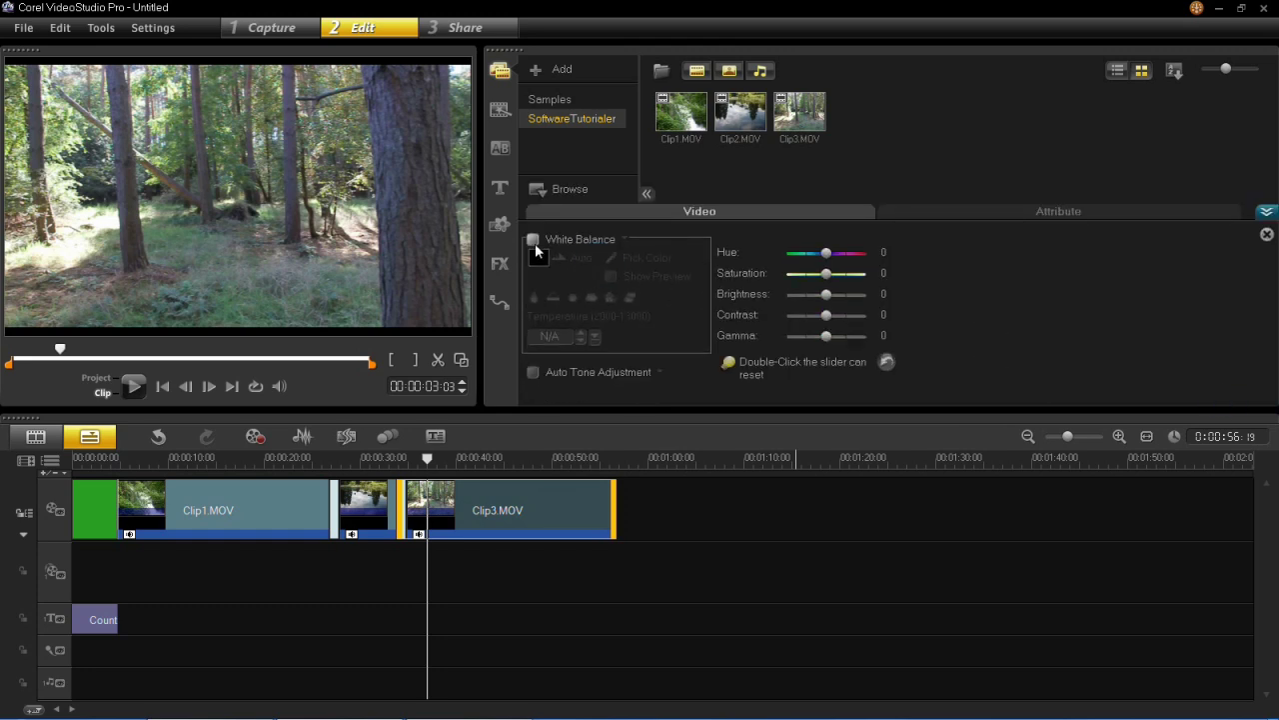
left_click(586, 245)
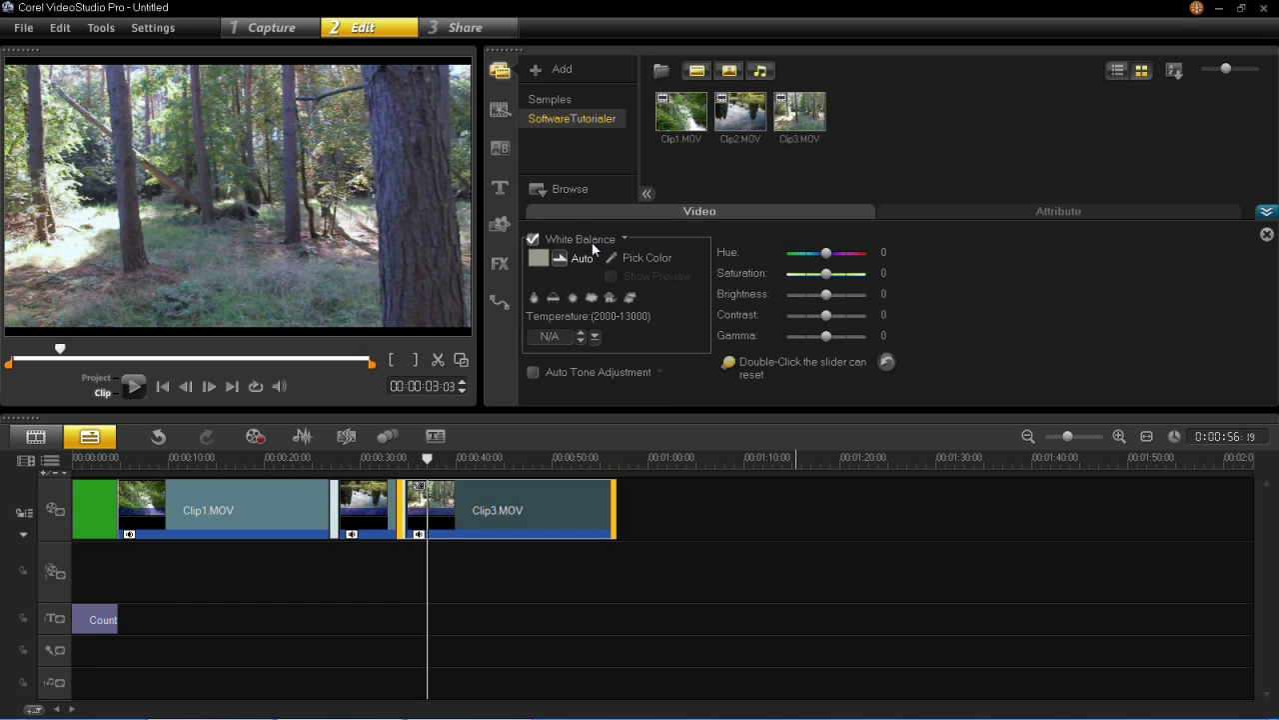
left_click(617, 256)
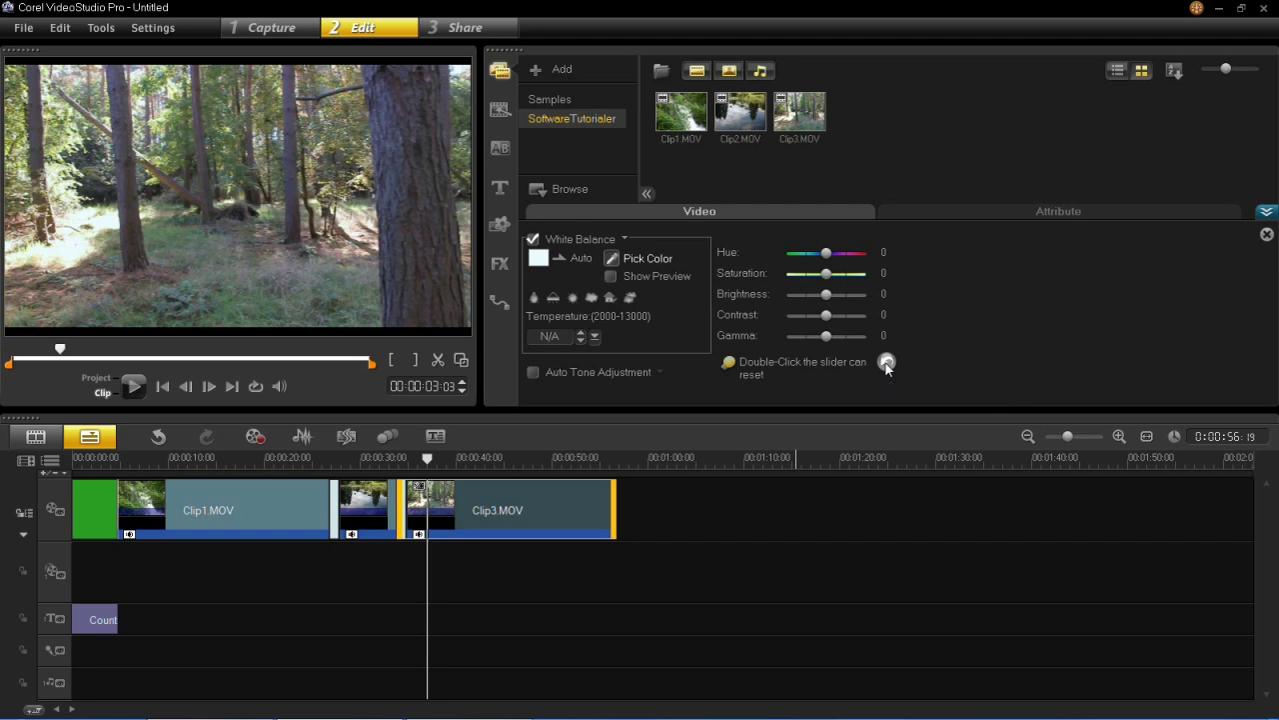
Apply the Anti-Shake filter from the full effects list to Clip1 and preview the project from 00:00:10:12.
left_click(501, 264)
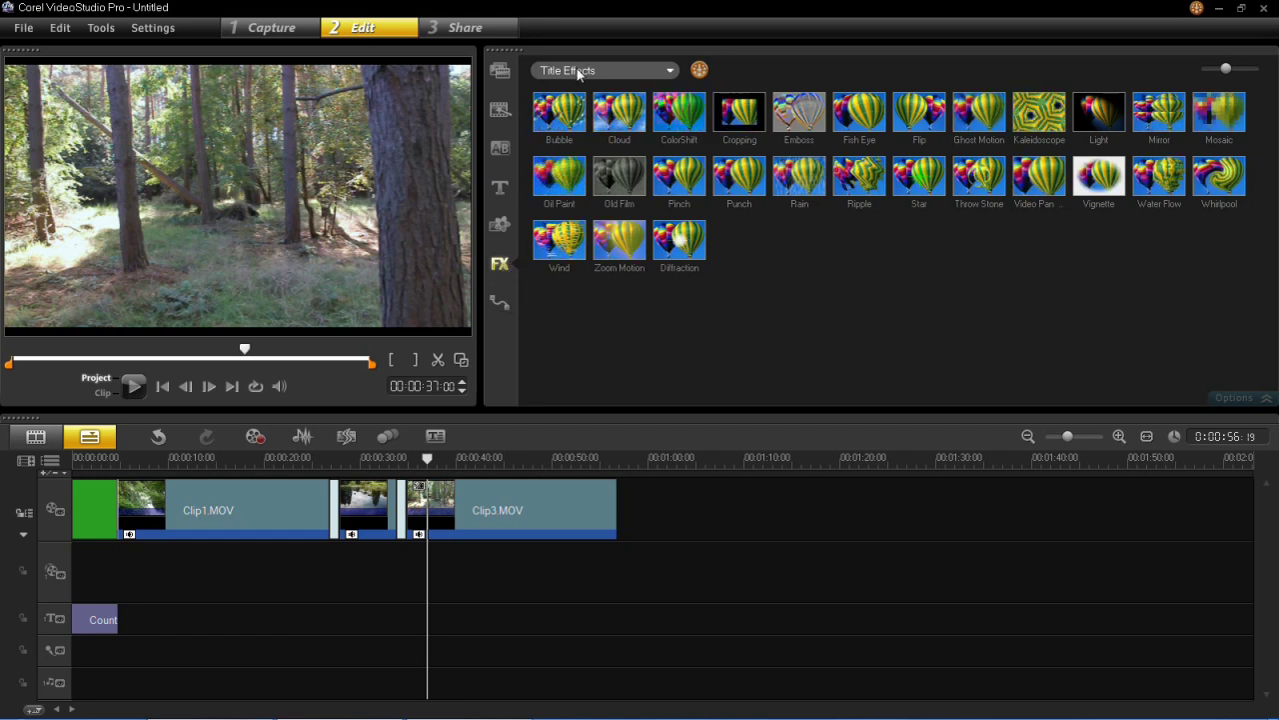
left_click(669, 71)
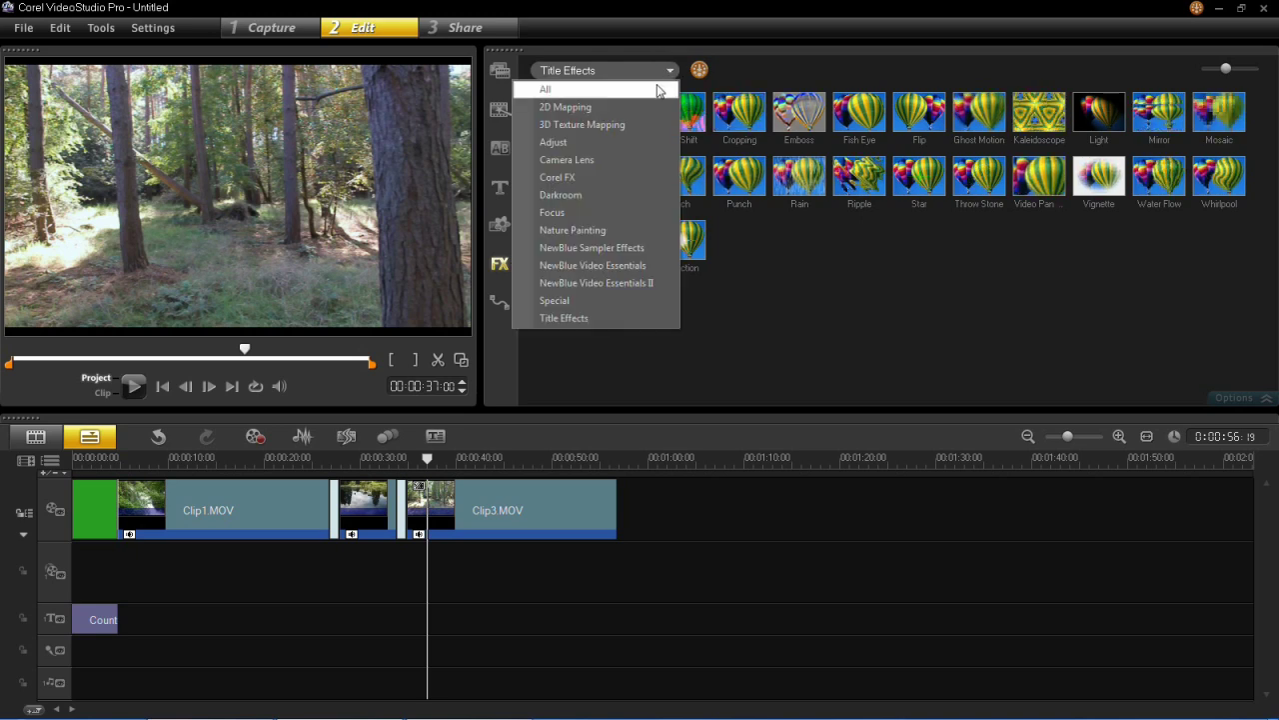
left_click(658, 90)
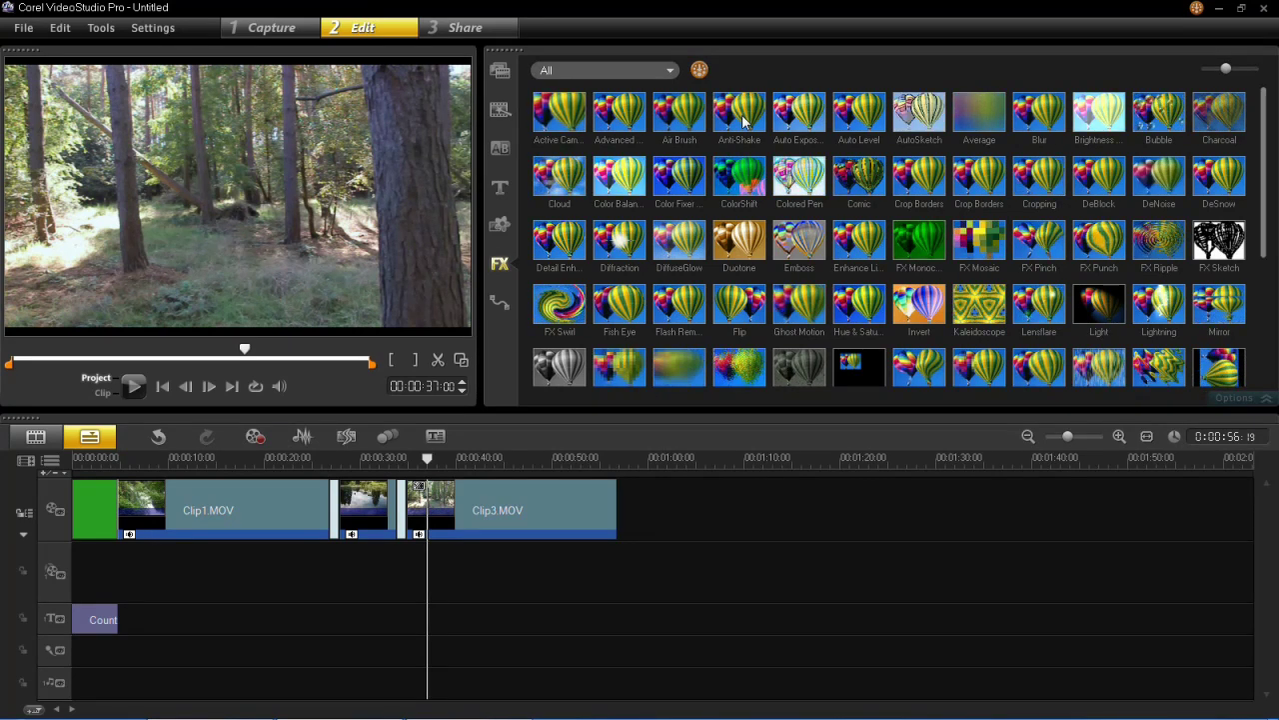
left_click(740, 115)
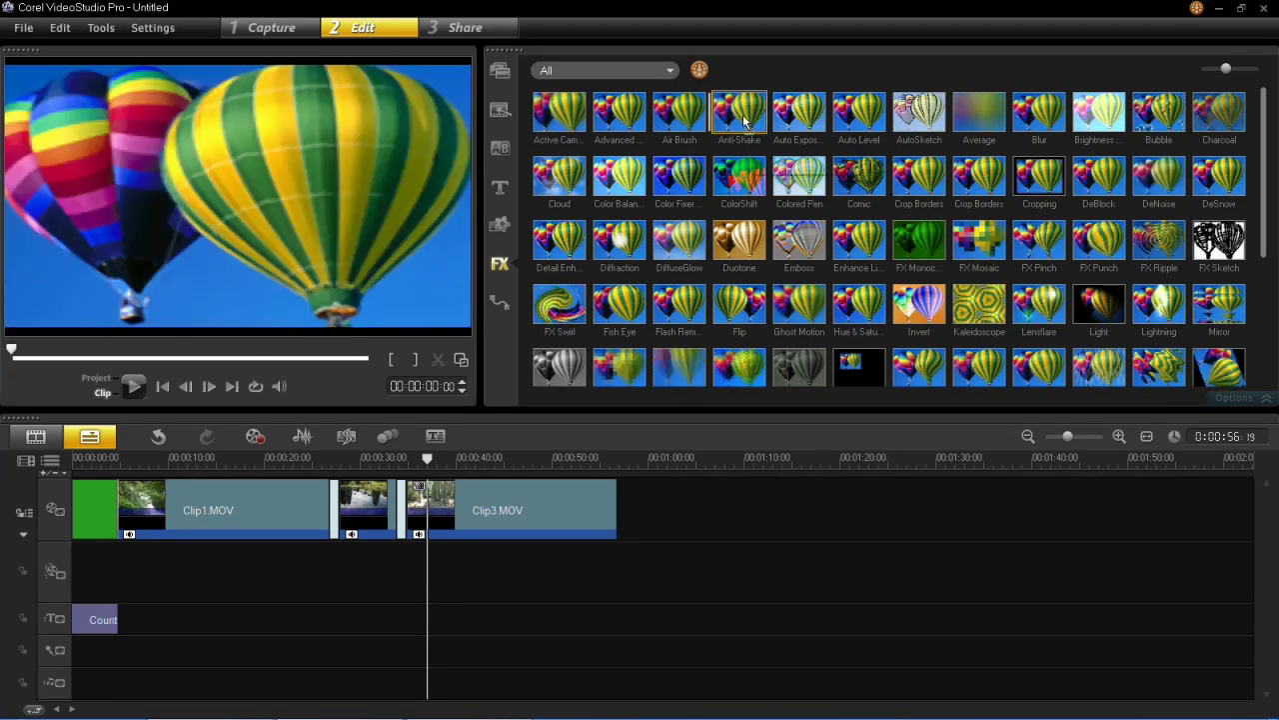
left_click_drag(741, 125, 210, 509)
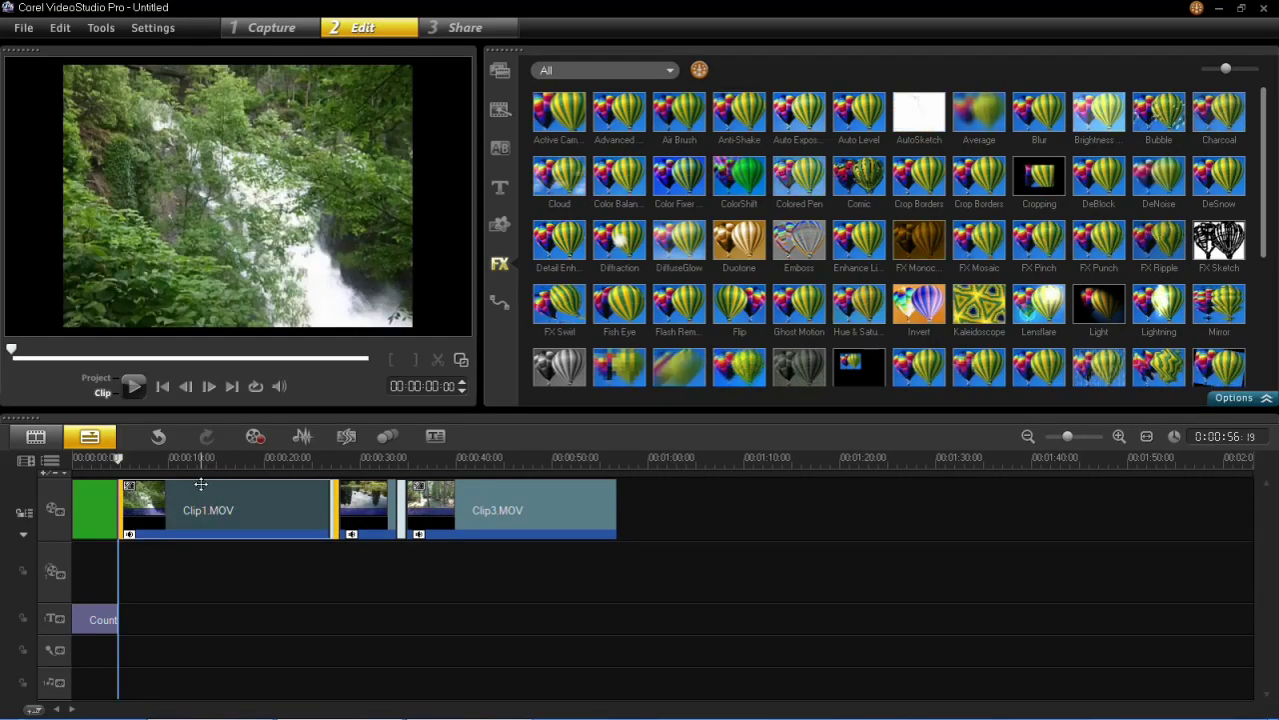
left_click(172, 458)
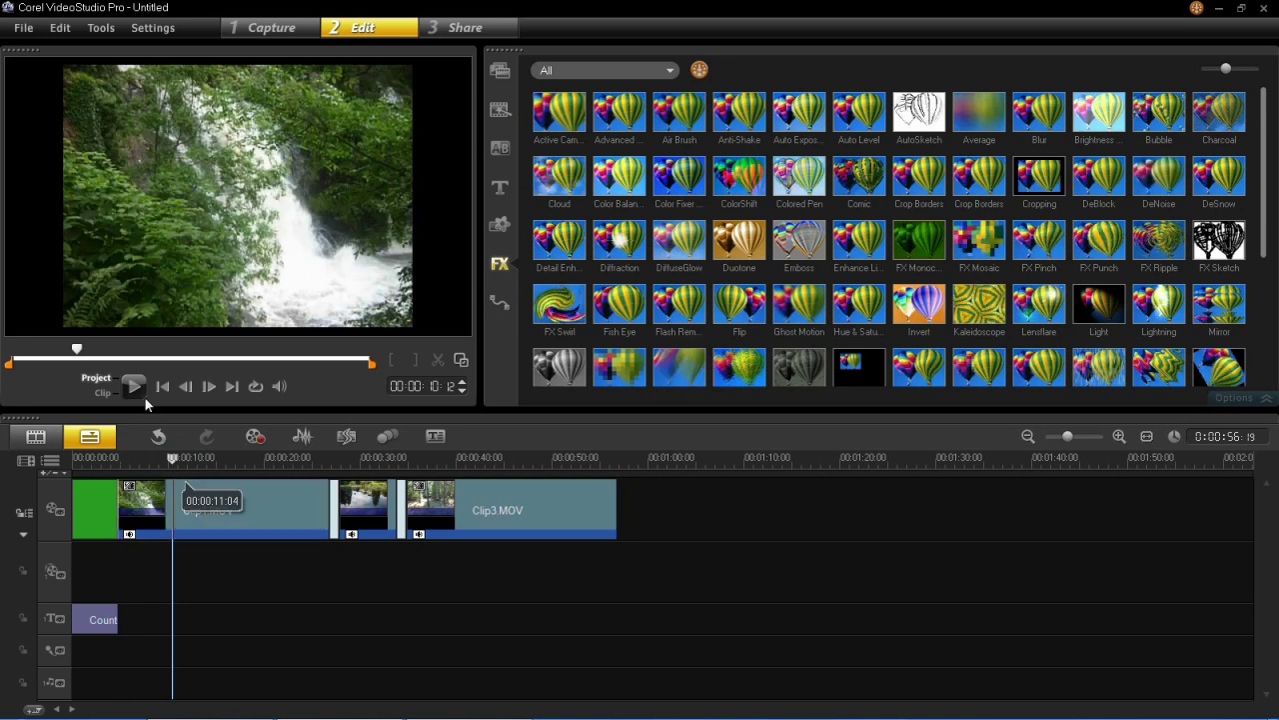
left_click(134, 387)
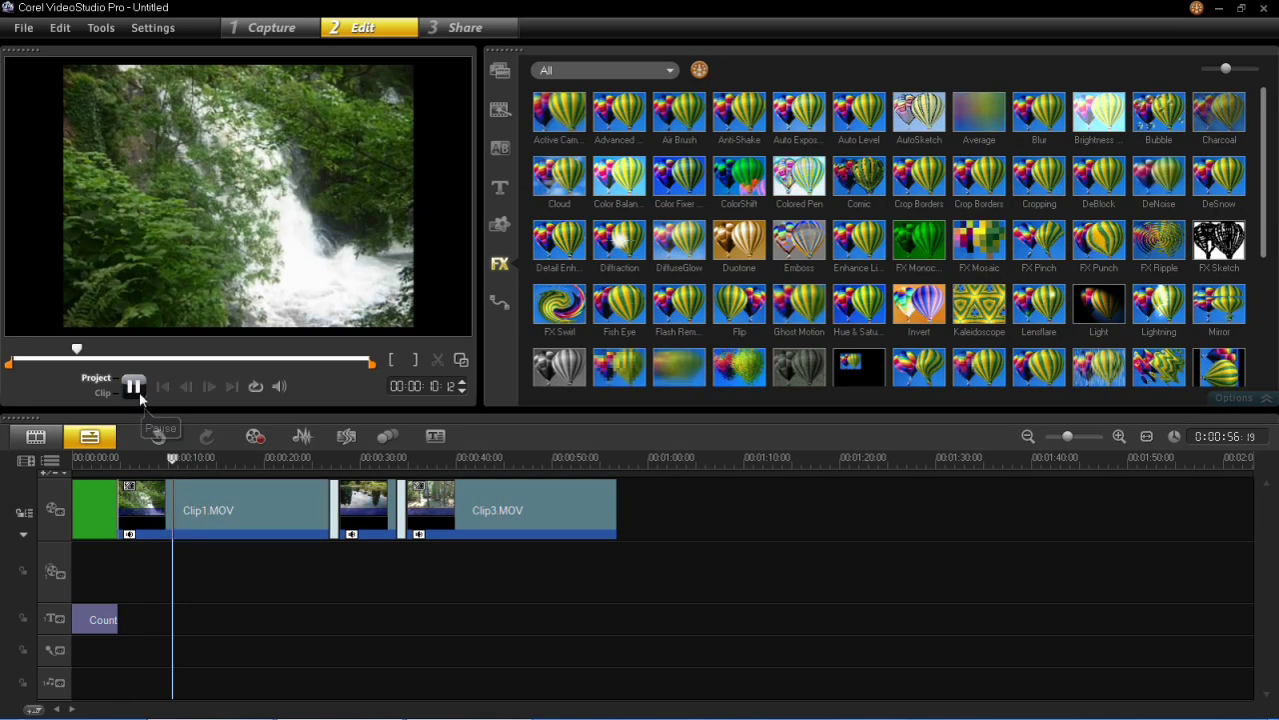
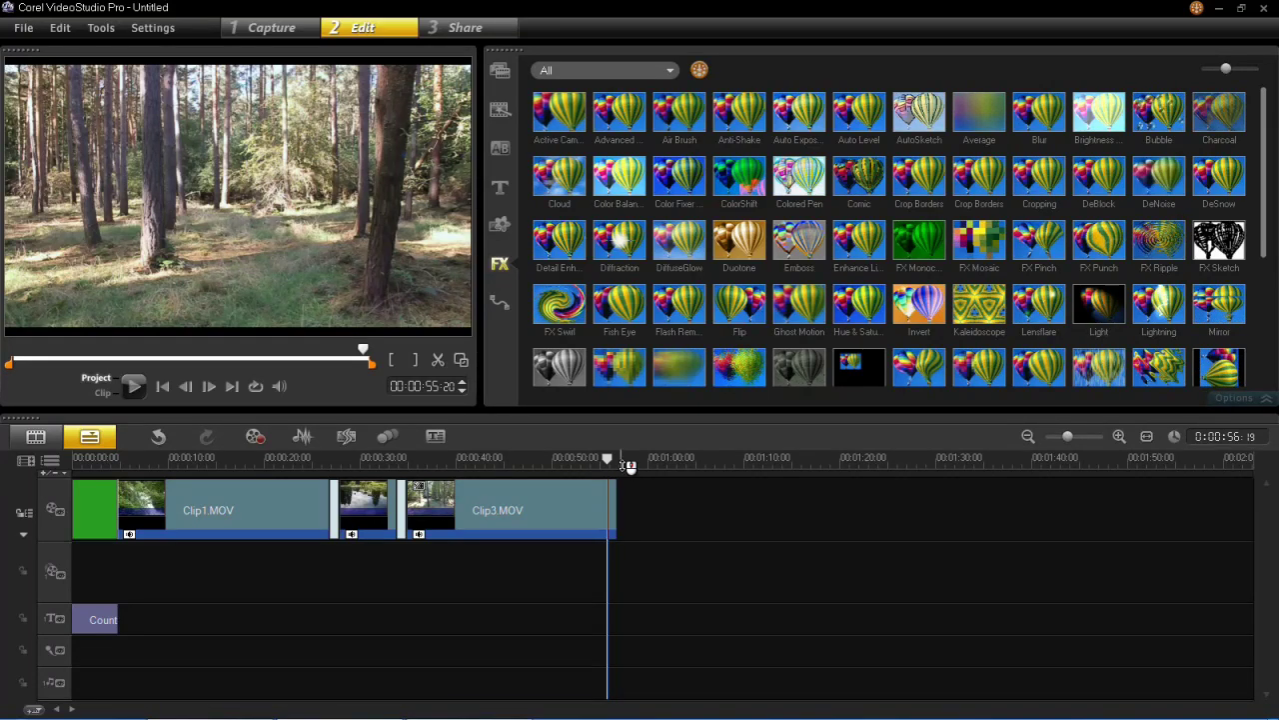
Take a snapshot of Clip3's last frame at 00:00:56:18.
left_click_drag(1069, 437, 1104, 439)
left_click(889, 459)
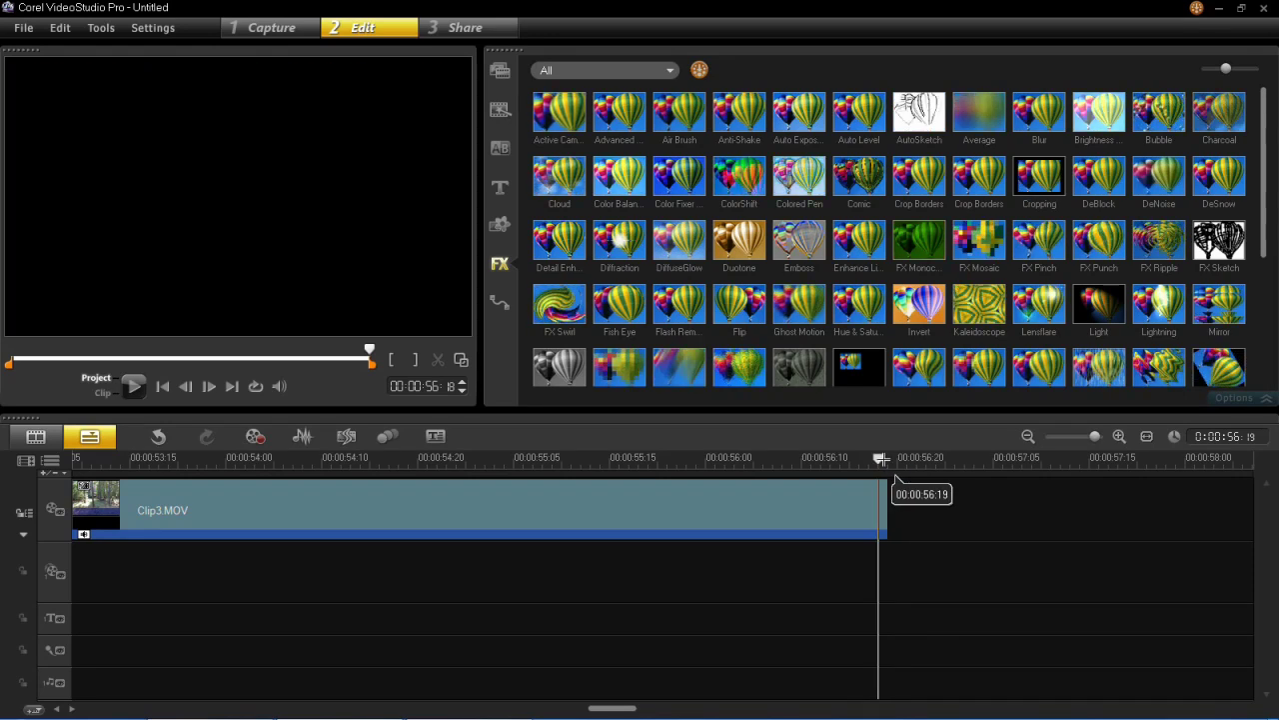
key("Left")
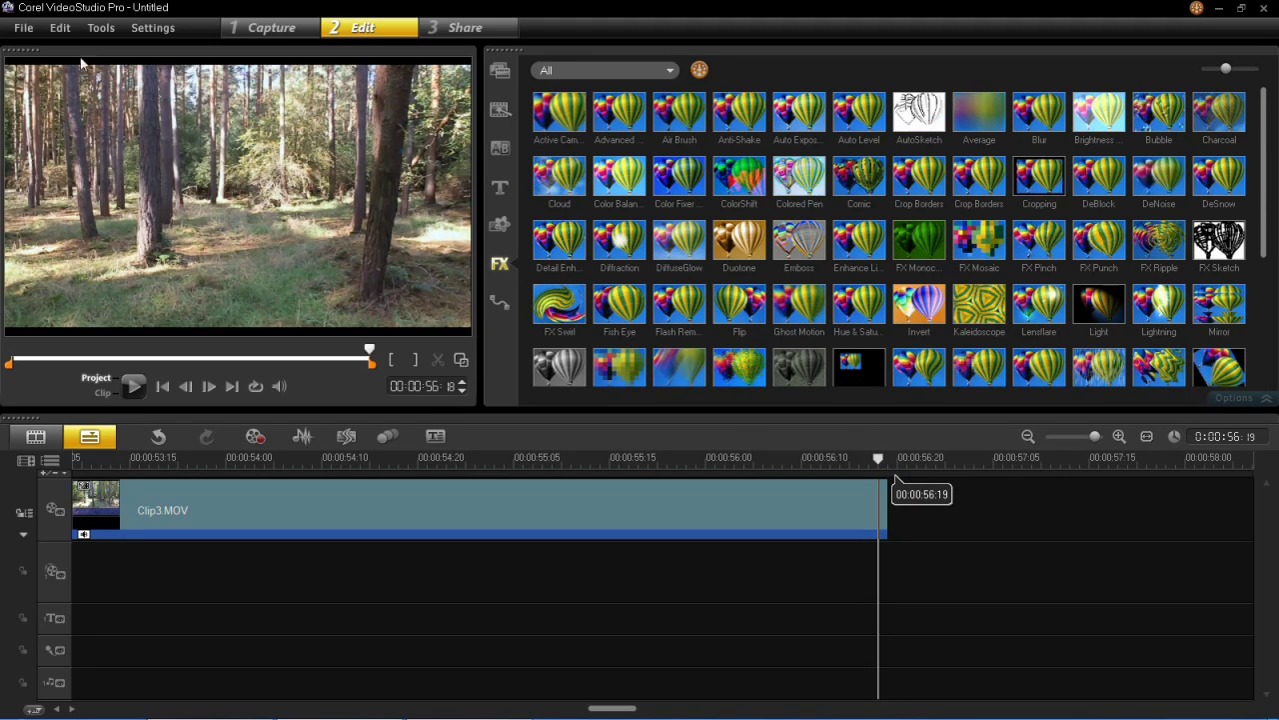
left_click(62, 29)
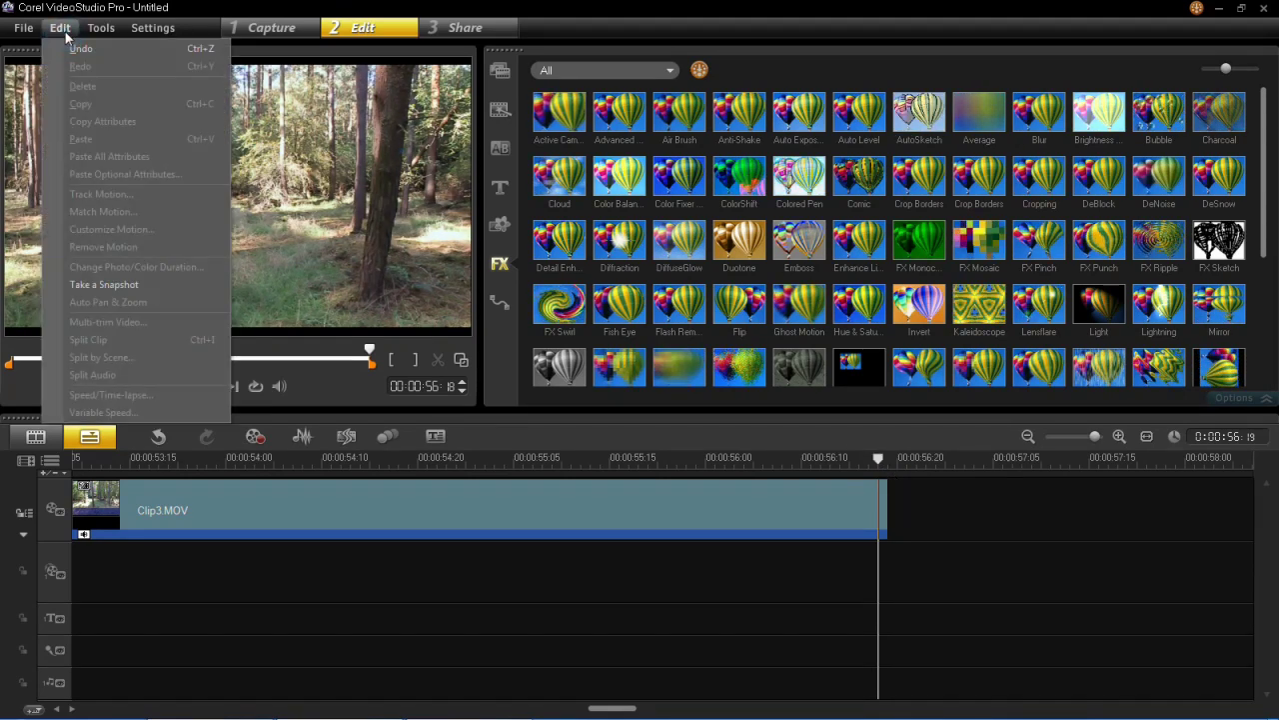
left_click(112, 284)
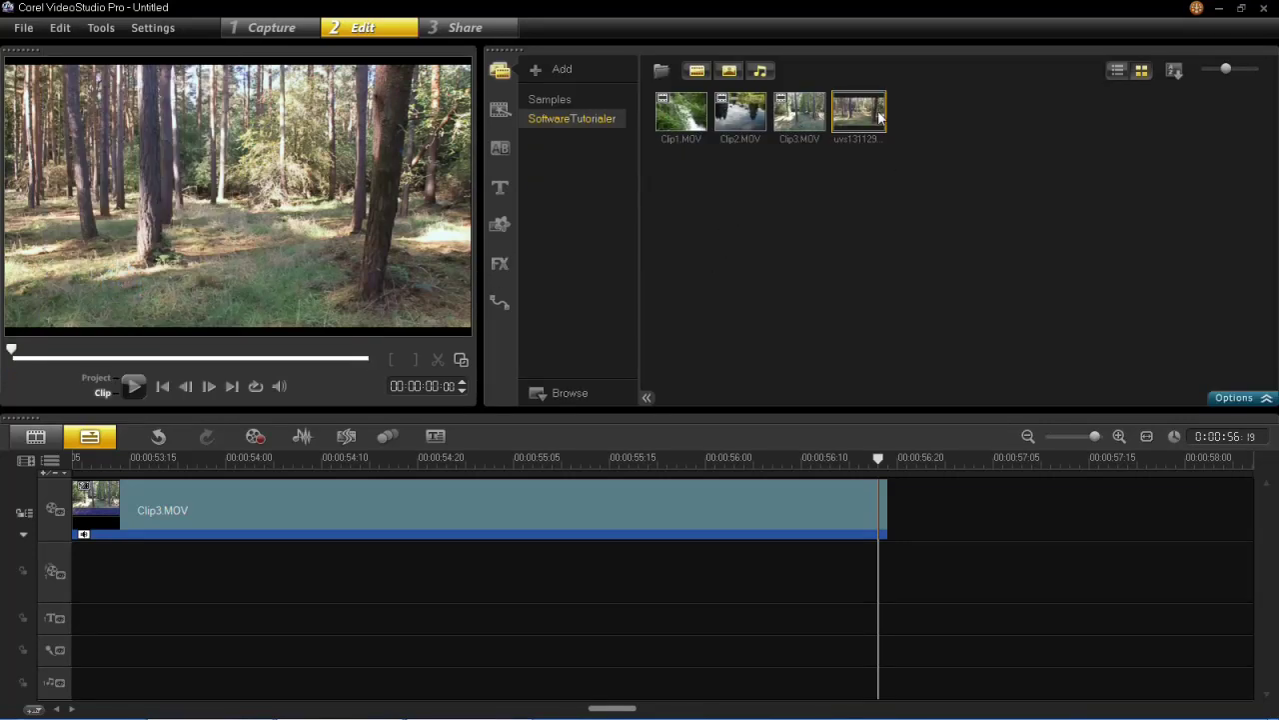
Add the snapshot image to the video track directly after Clip3.
left_click(872, 120)
left_click_drag(872, 120, 951, 504)
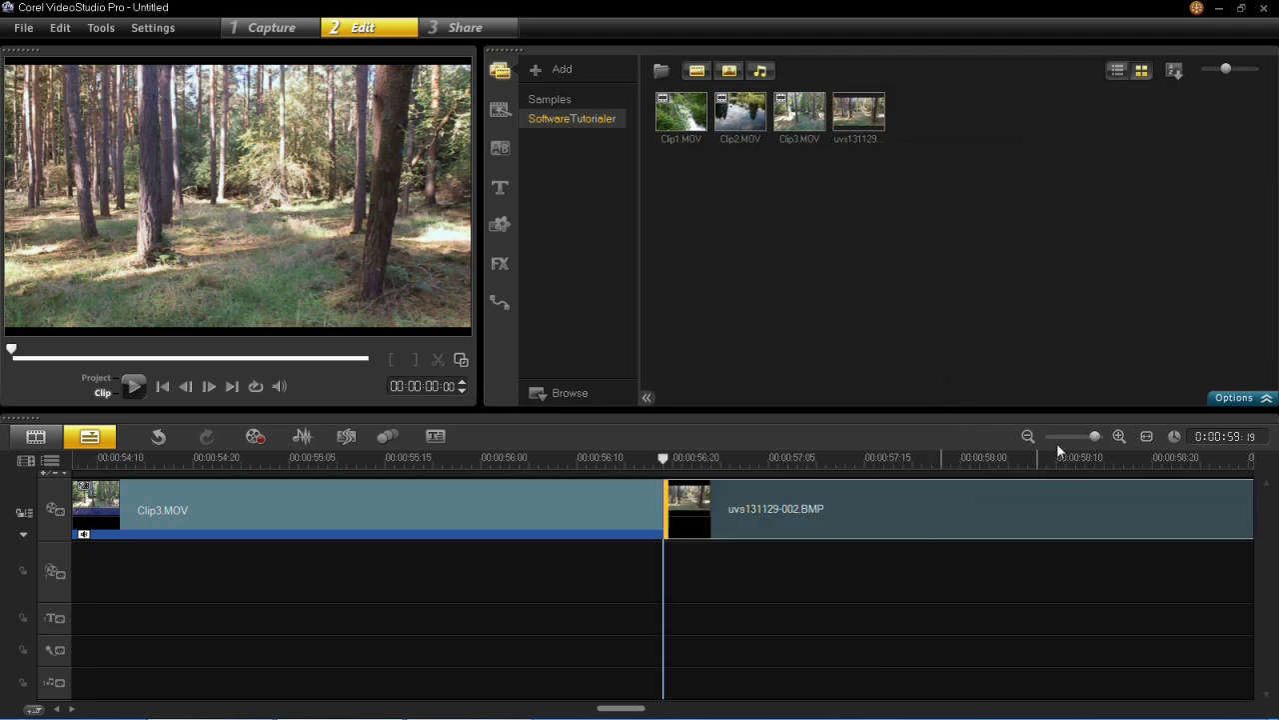
left_click_drag(1074, 433, 1071, 436)
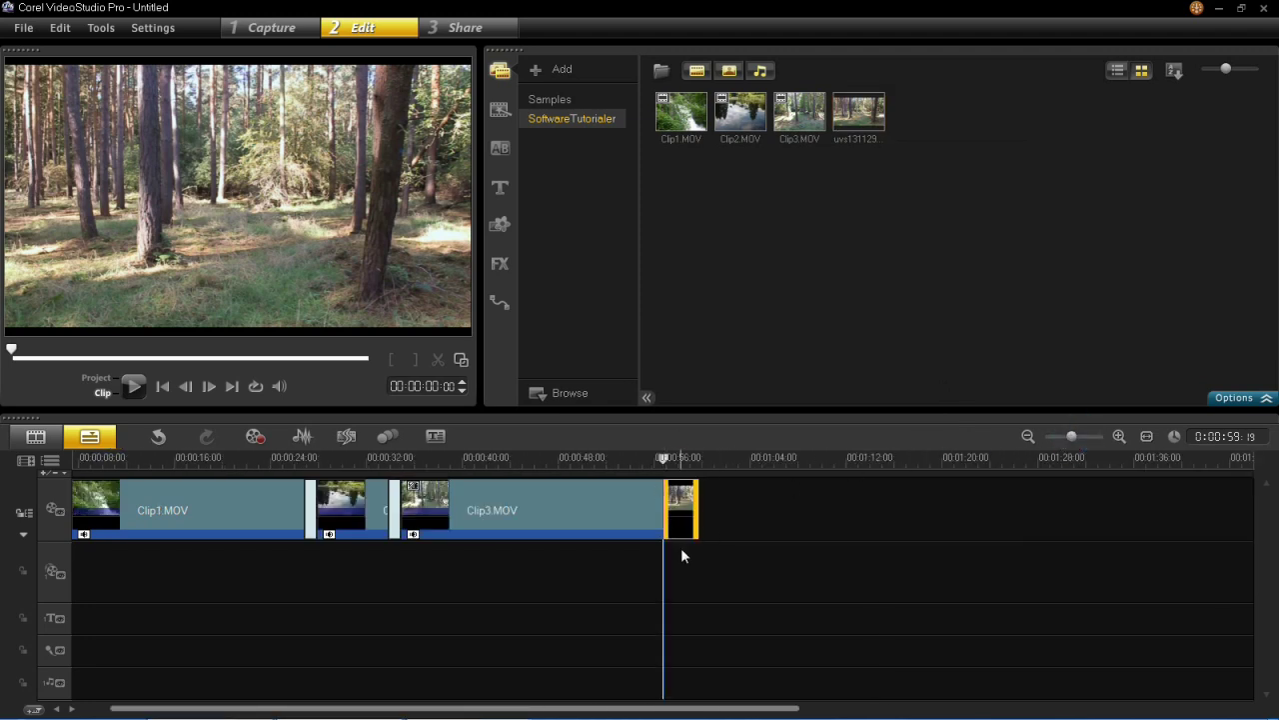
Add the title "The End" over the snapshot image and align it to the center of the frame.
left_click(500, 190)
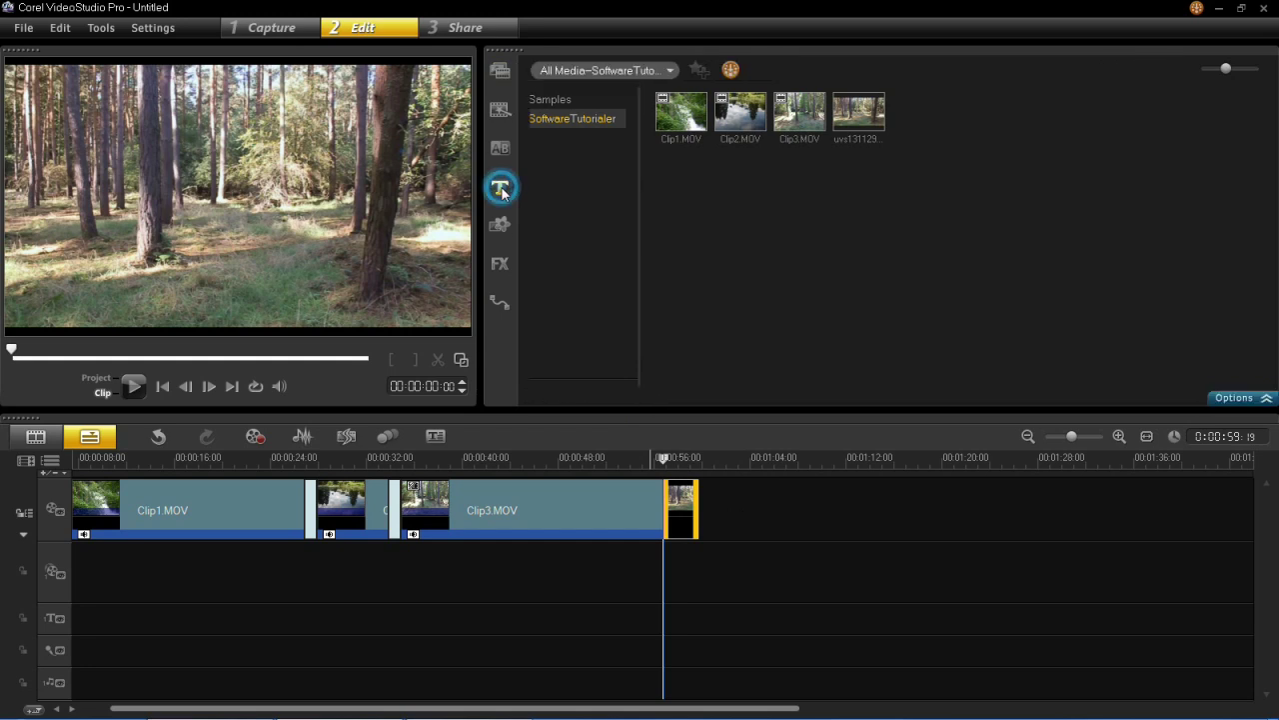
double_click(190, 158)
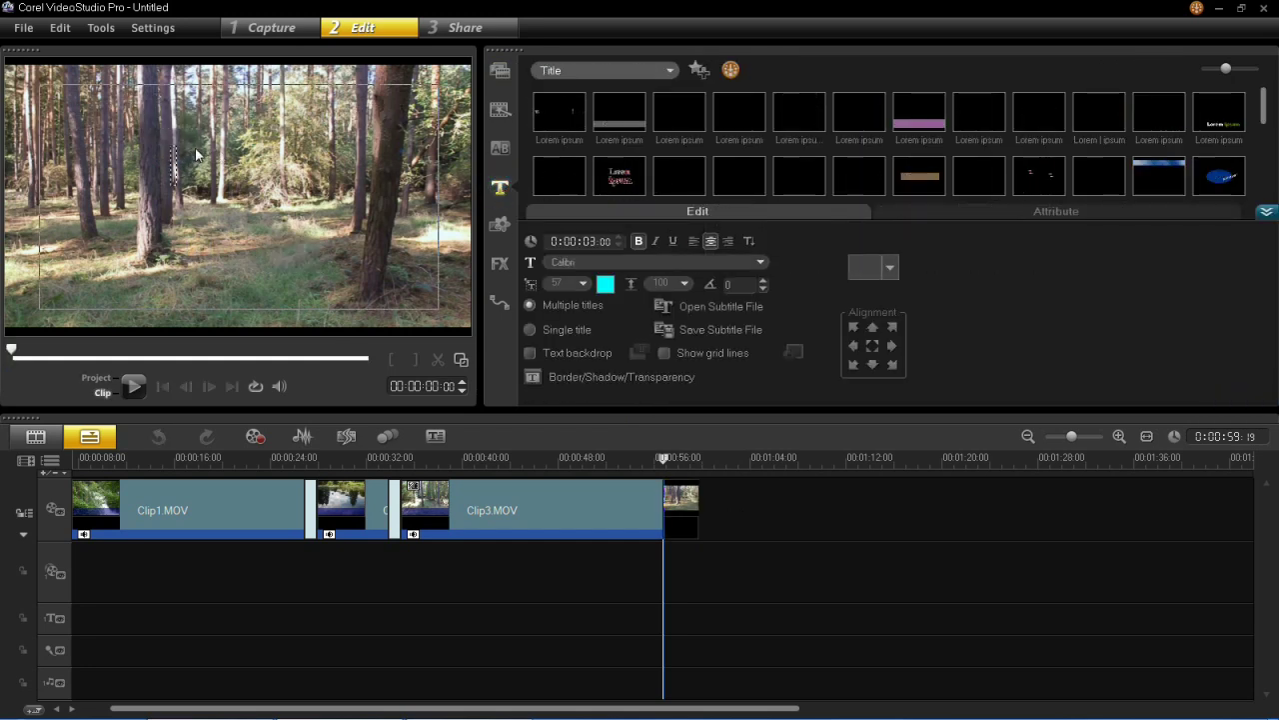
type("The End")
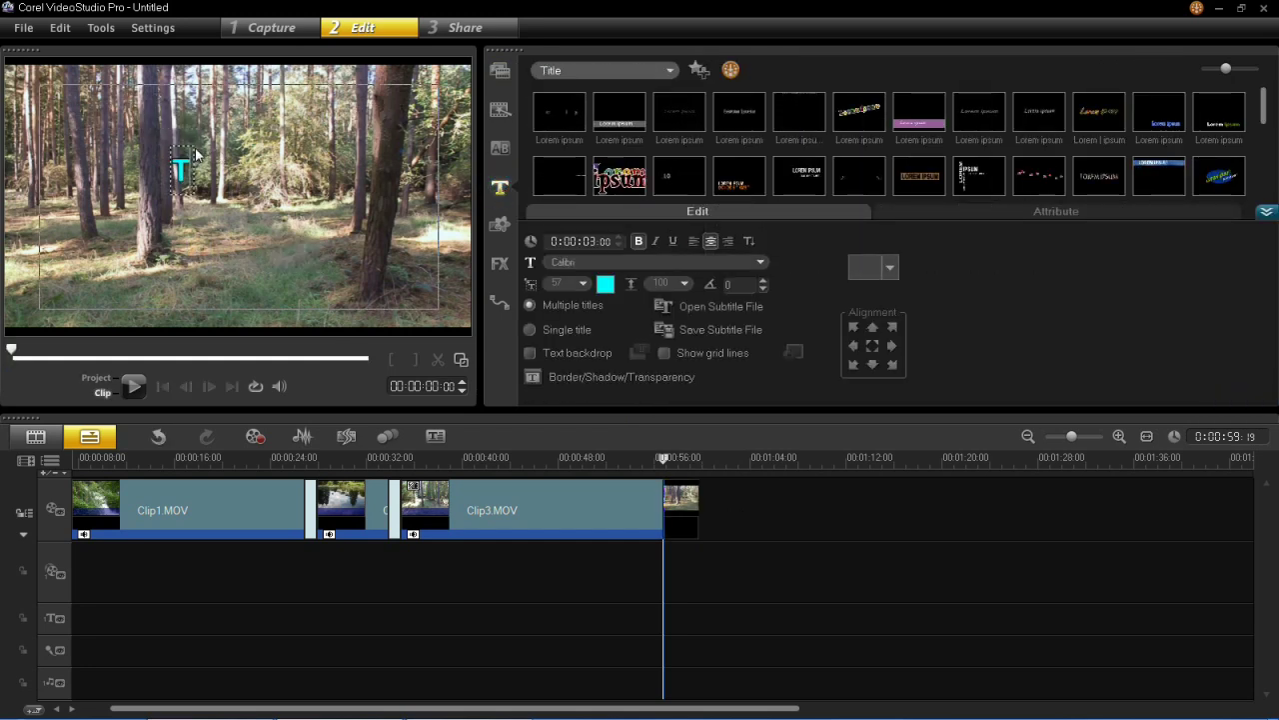
left_click(235, 216)
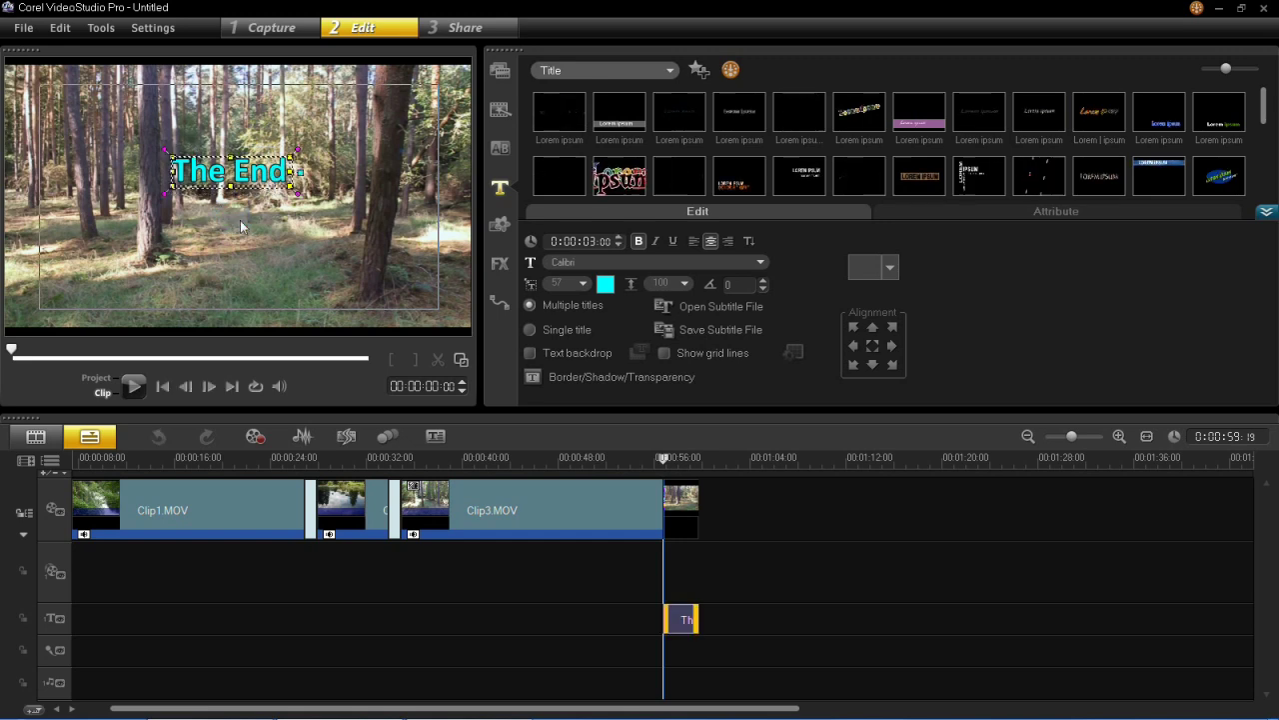
left_click(871, 345)
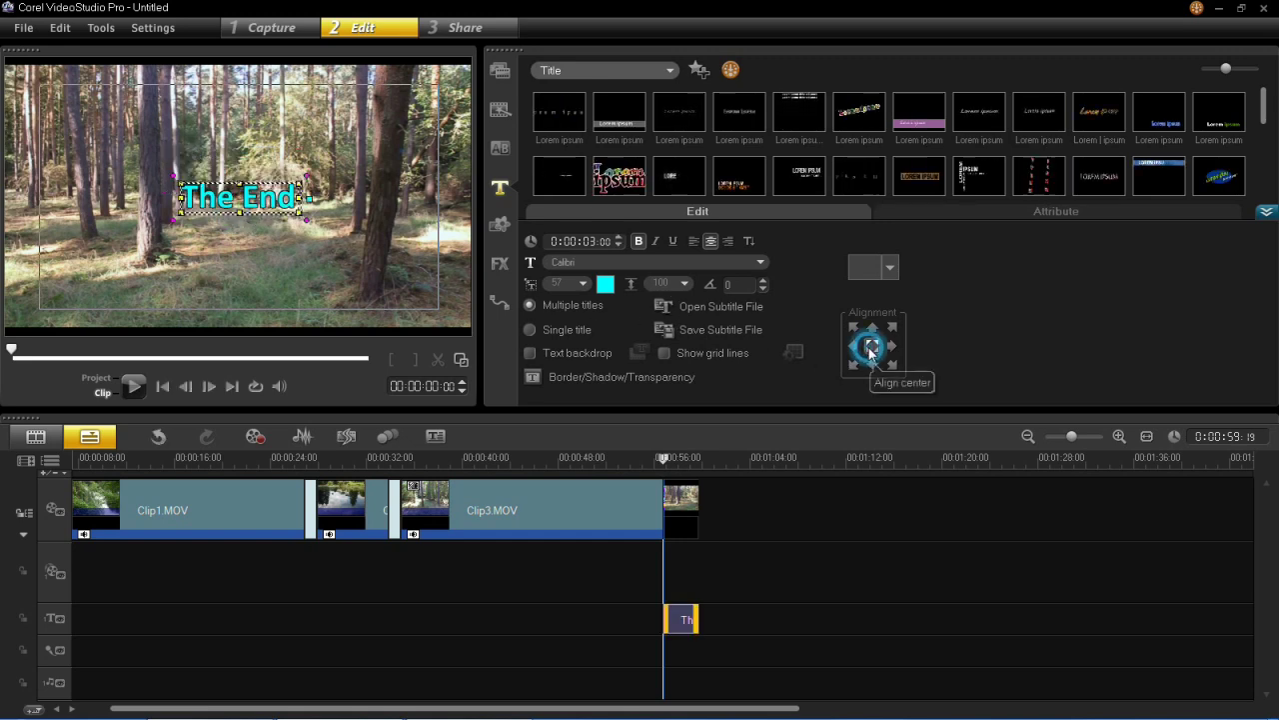
Extend the snapshot image and "The End" title on the timeline to the same length, about 4 seconds.
left_click(688, 611)
left_click(684, 512)
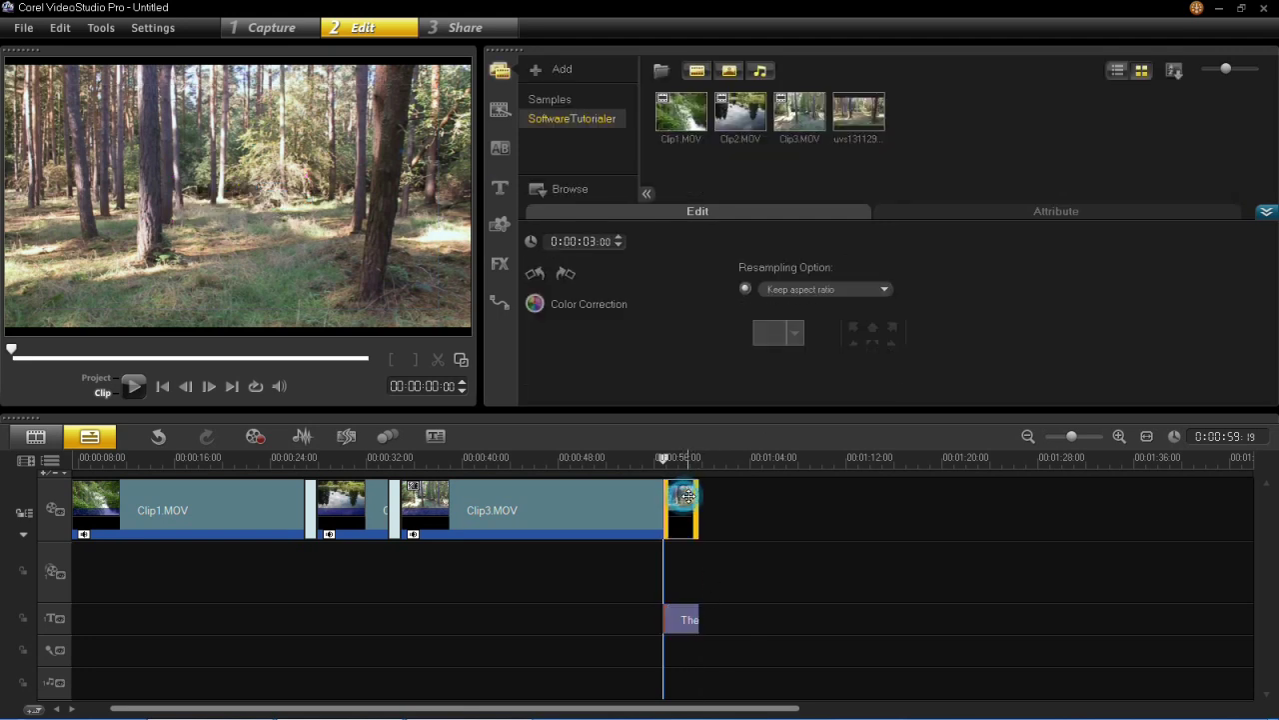
left_click_drag(698, 512, 712, 511)
left_click(688, 614)
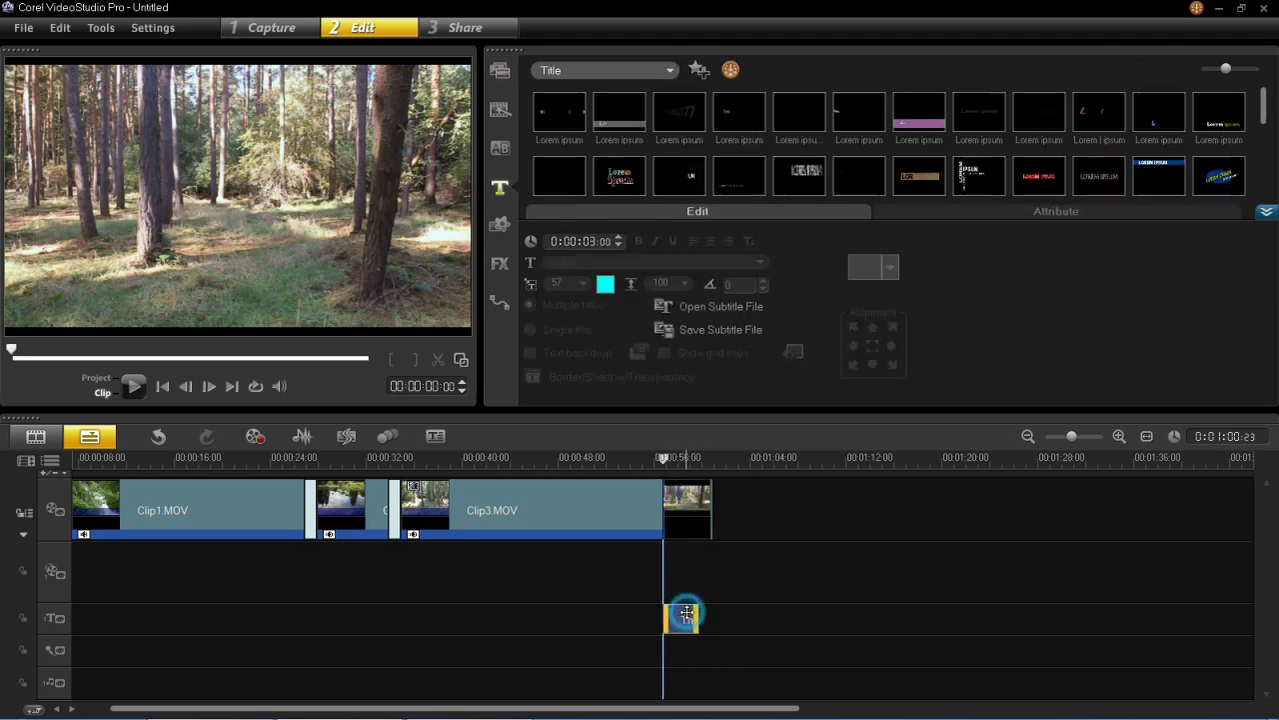
left_click_drag(698, 614, 712, 611)
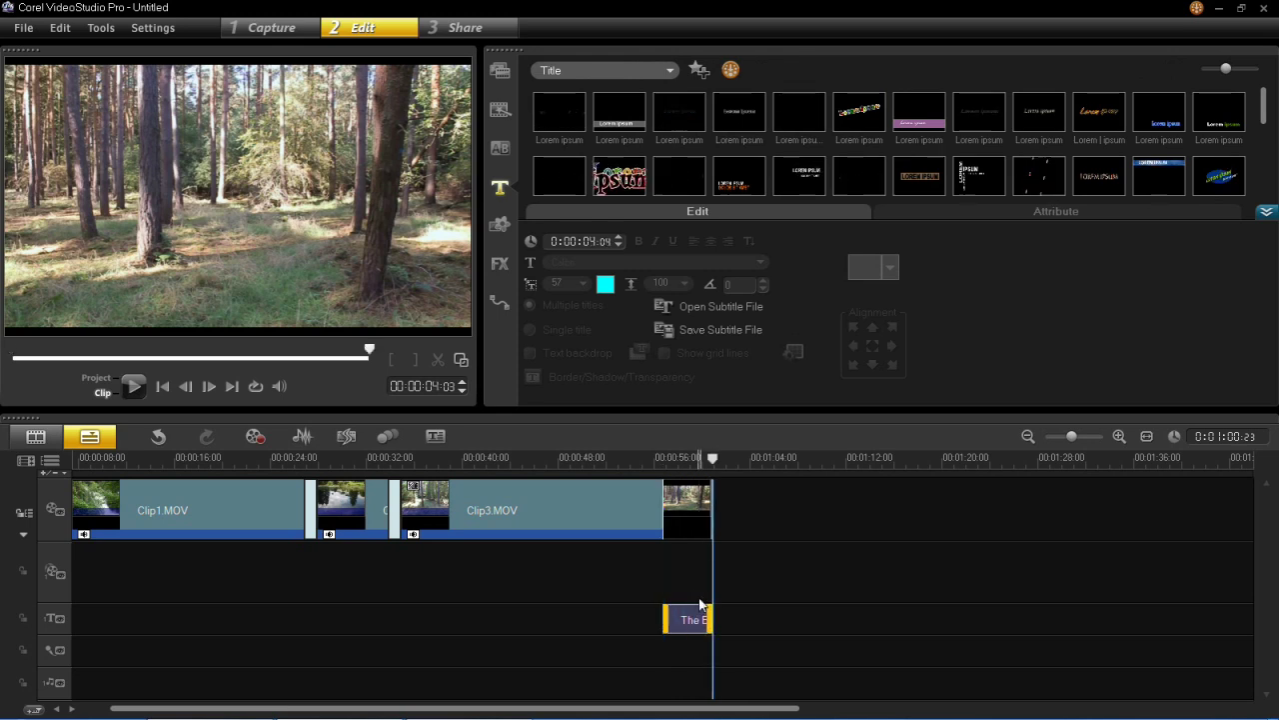
Preview the end of the project from about 00:00:53:03, through the closing snapshot and title.
left_click(628, 458)
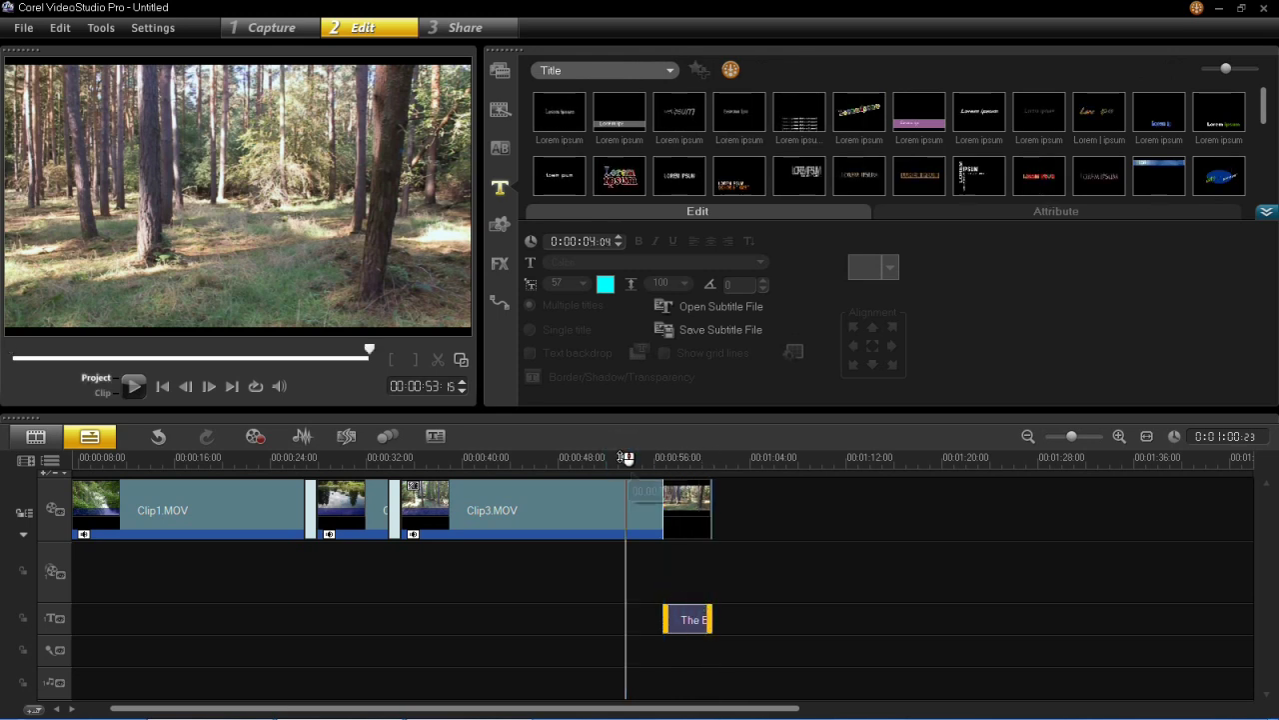
left_click(140, 399)
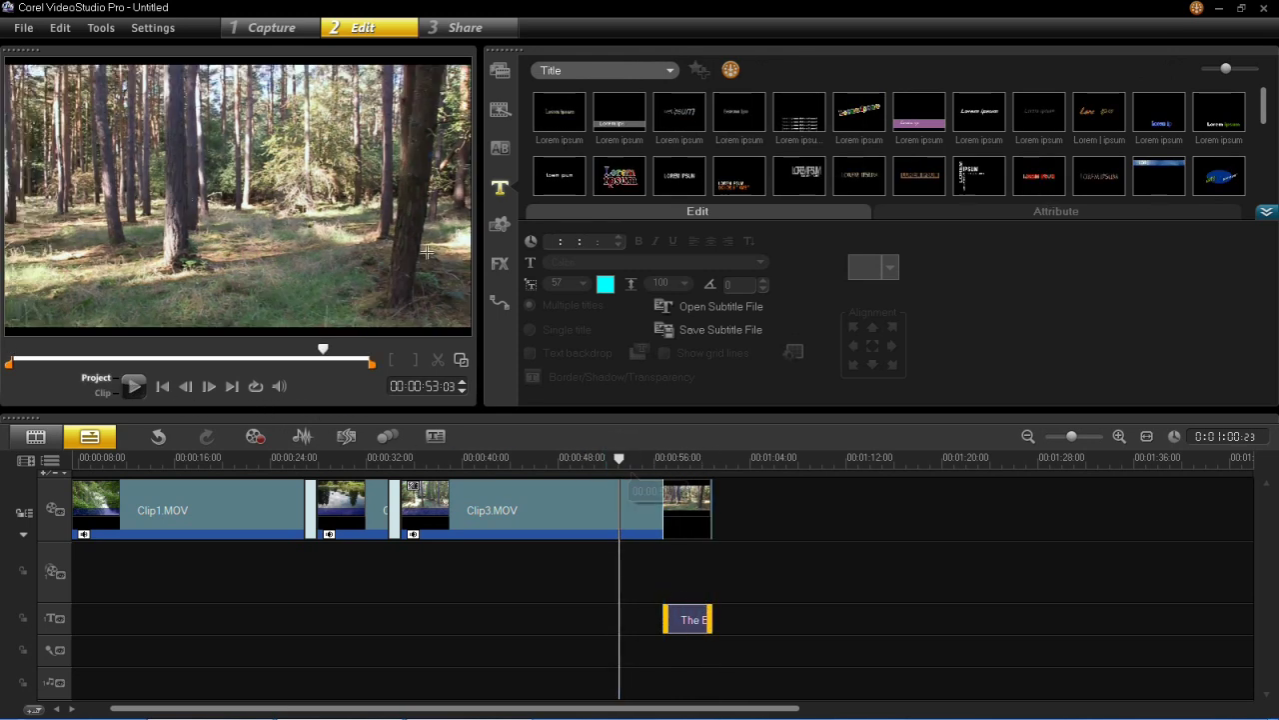
left_click(702, 552)
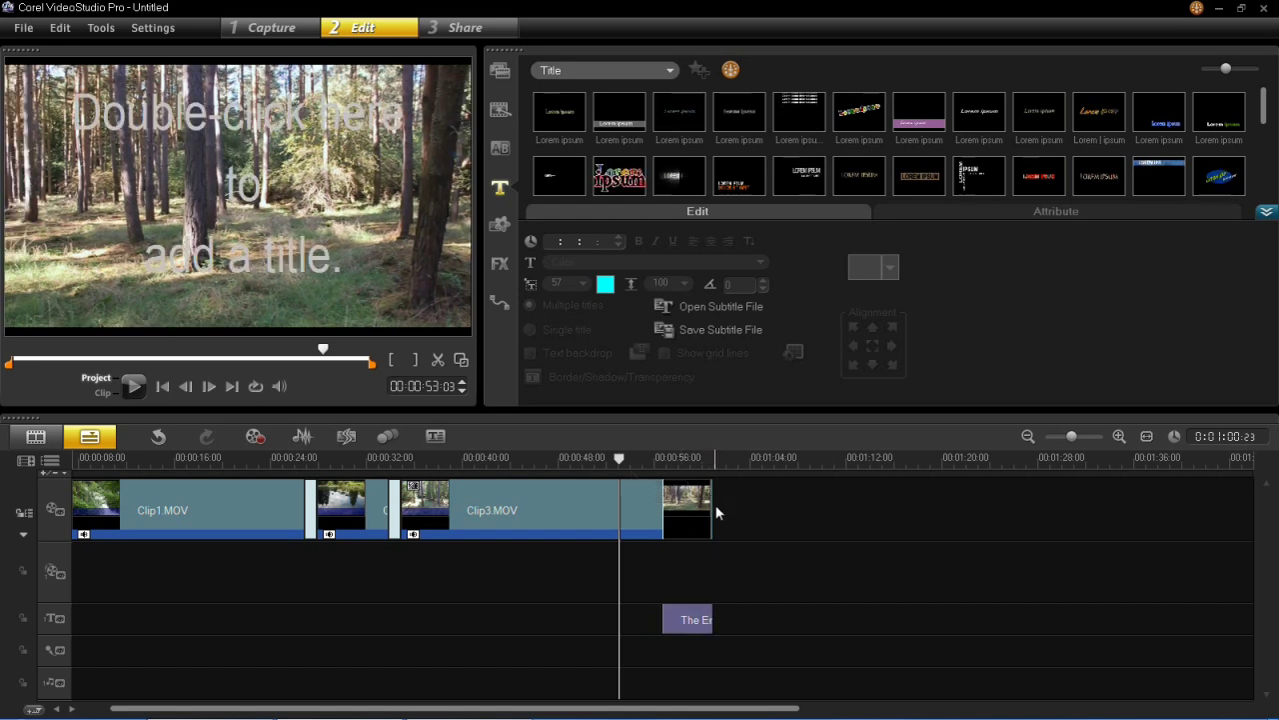
left_click(133, 386)
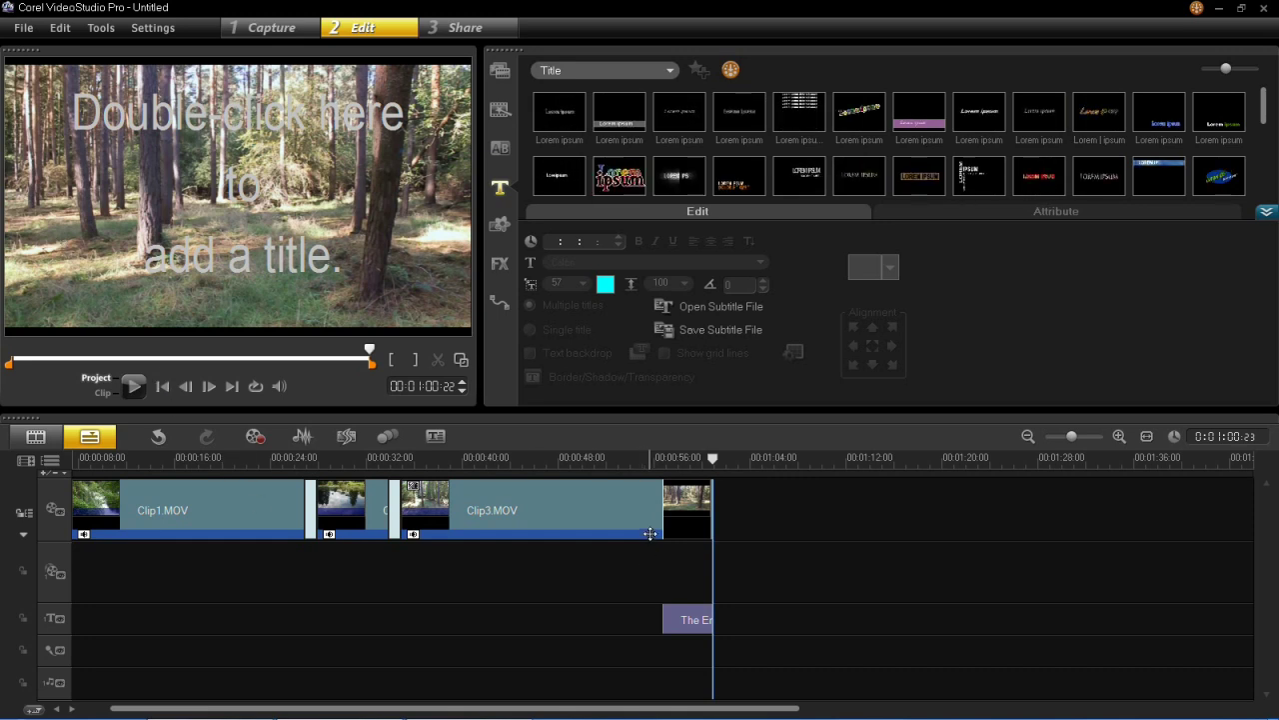
Render the project for YouTube upload as MPEG-4 HD (16:9), saving the file as "Countryside view in 60 seconds" in the Editing folder.
left_click(465, 27)
left_click(724, 338)
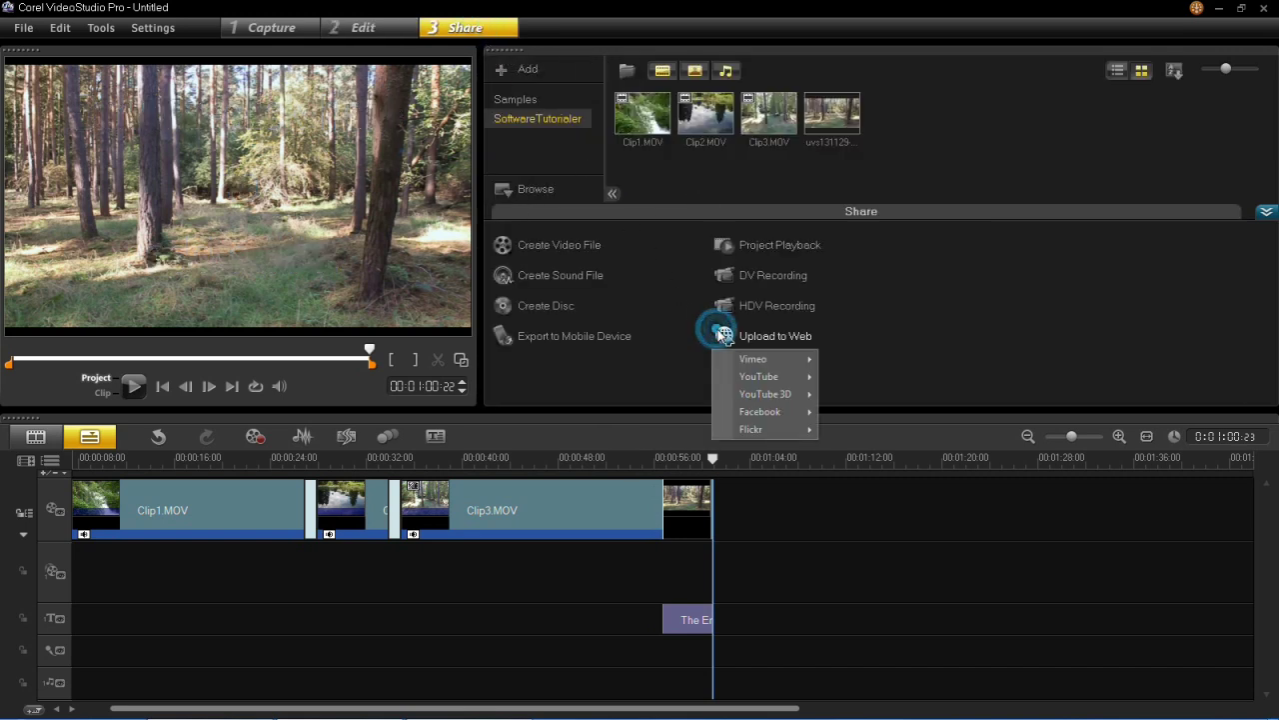
mouse_move(744, 384)
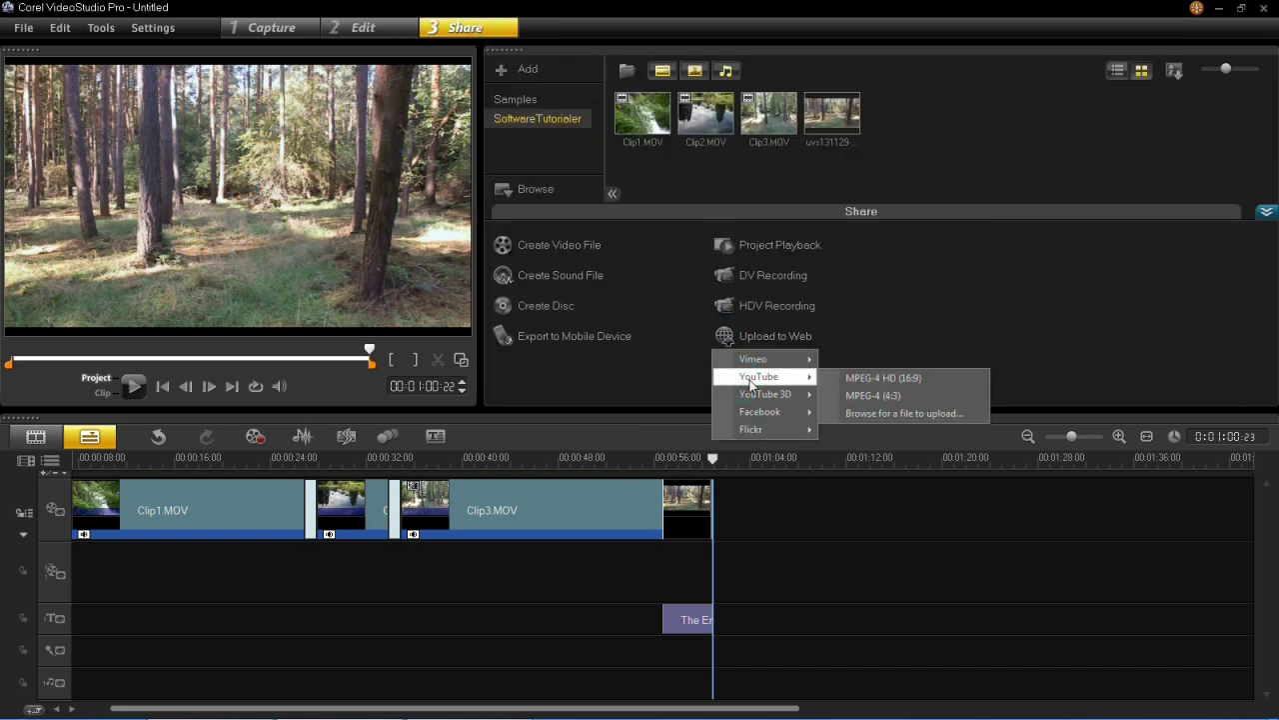
left_click(953, 386)
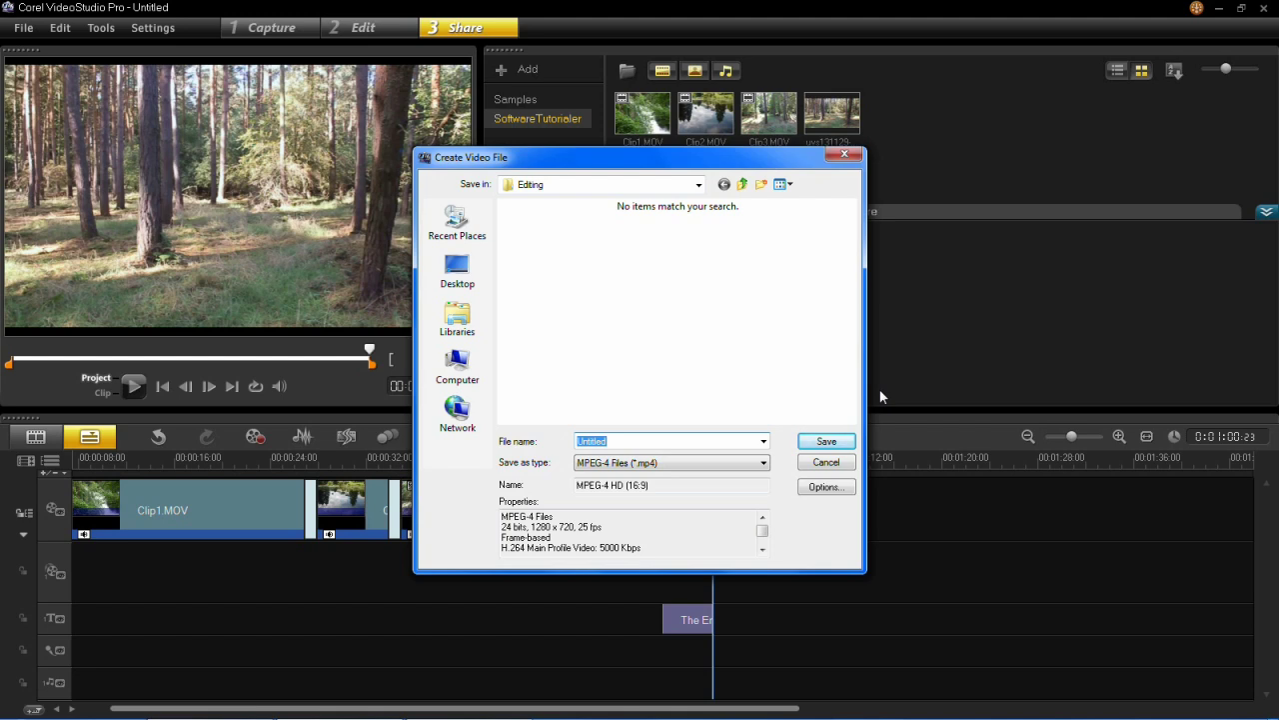
type("Countryside view in 60 seconds")
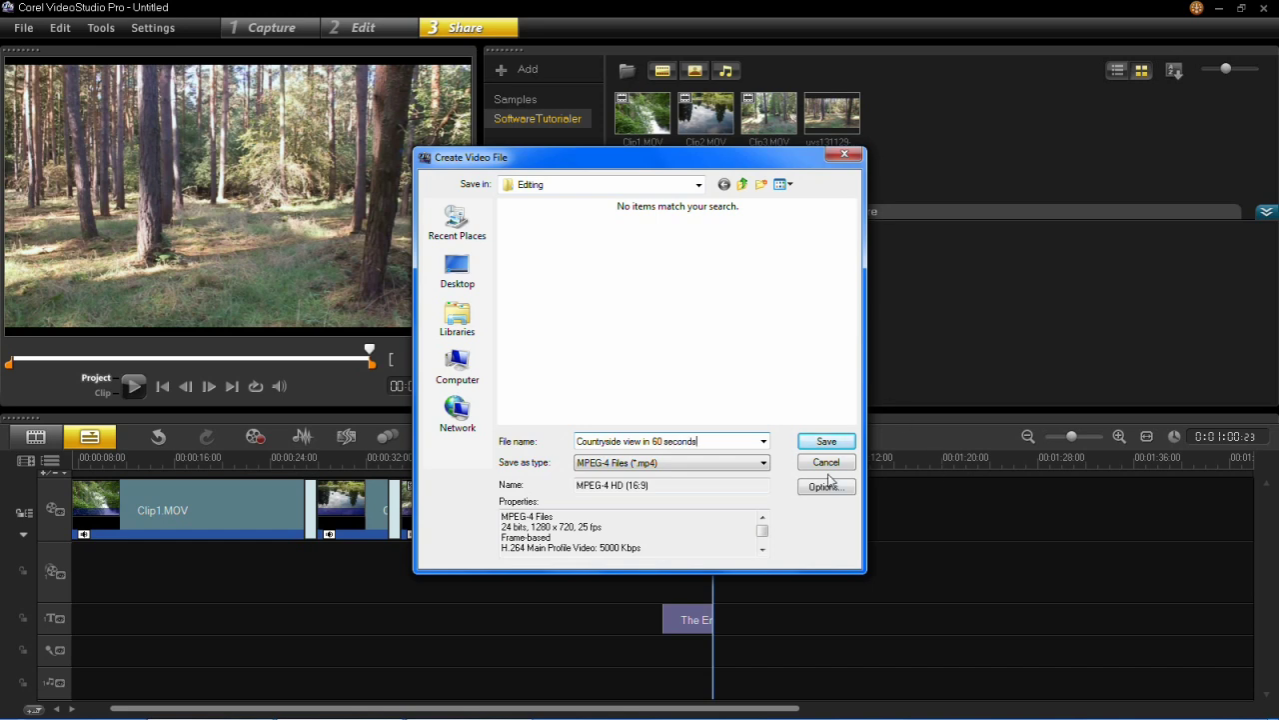
left_click(824, 443)
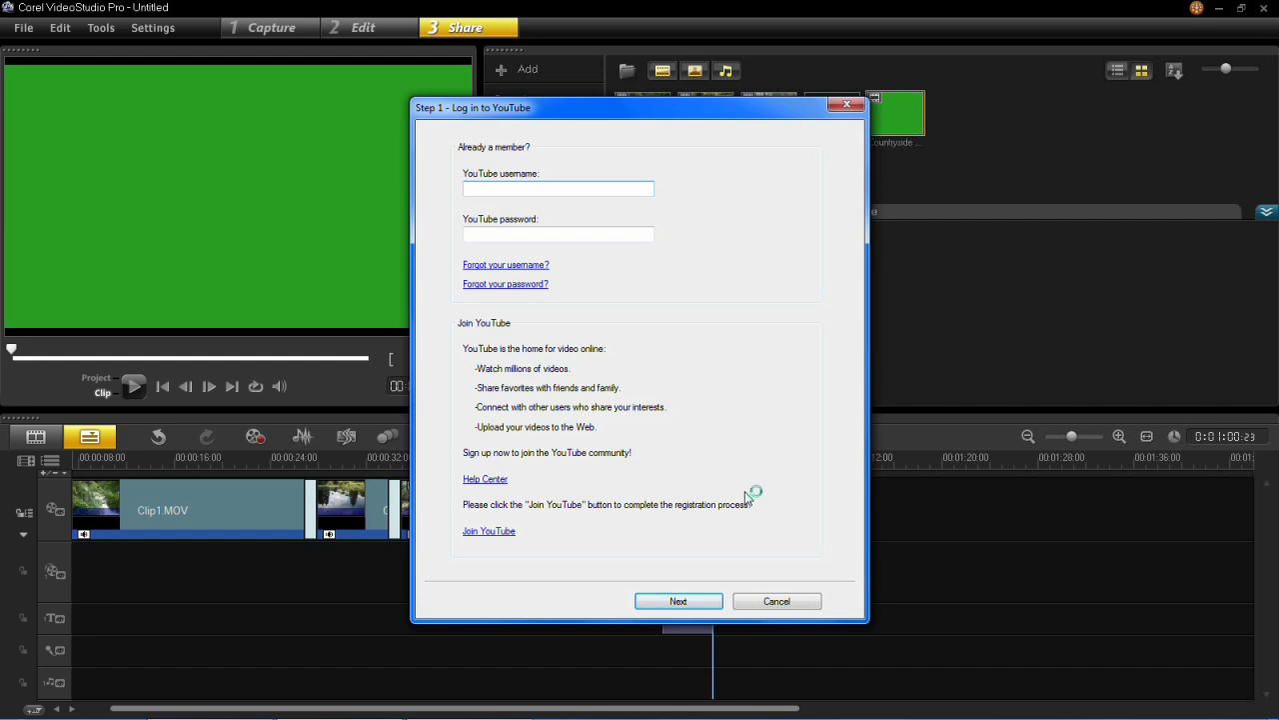
Submit the YouTube login and agree to the copyright disclaimer to reach the video description form.
left_click(483, 531)
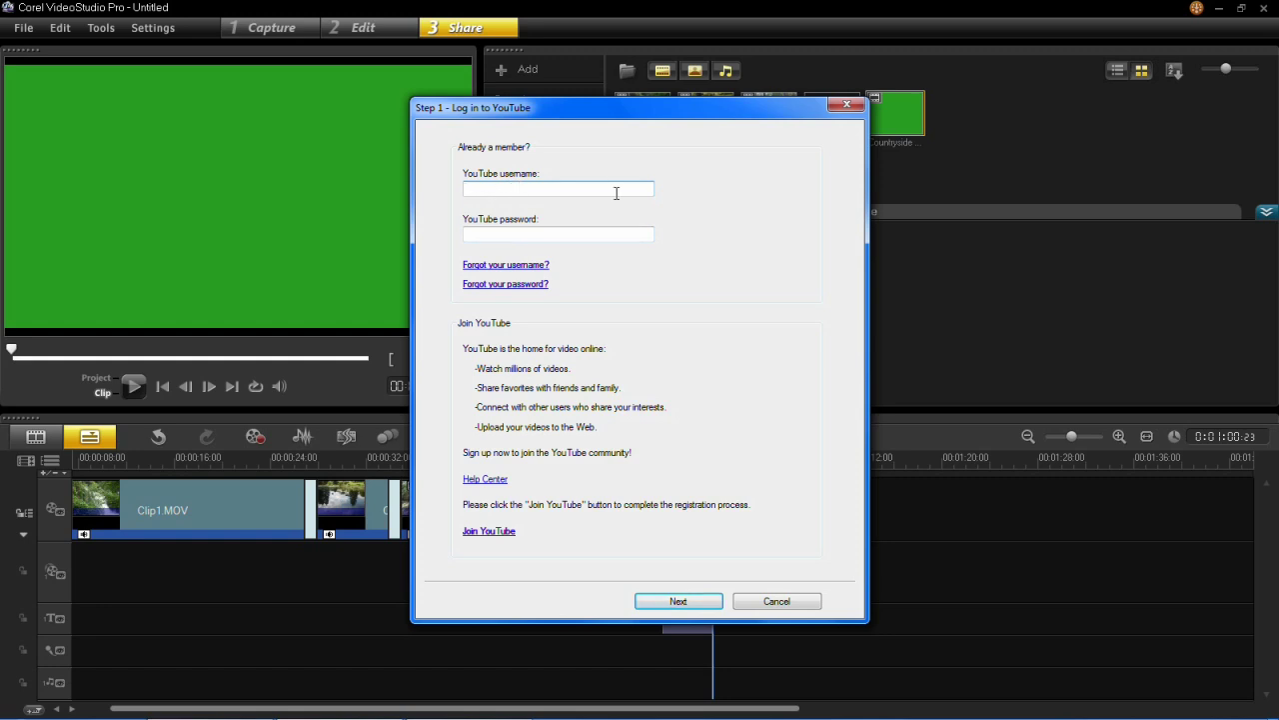
key("Return")
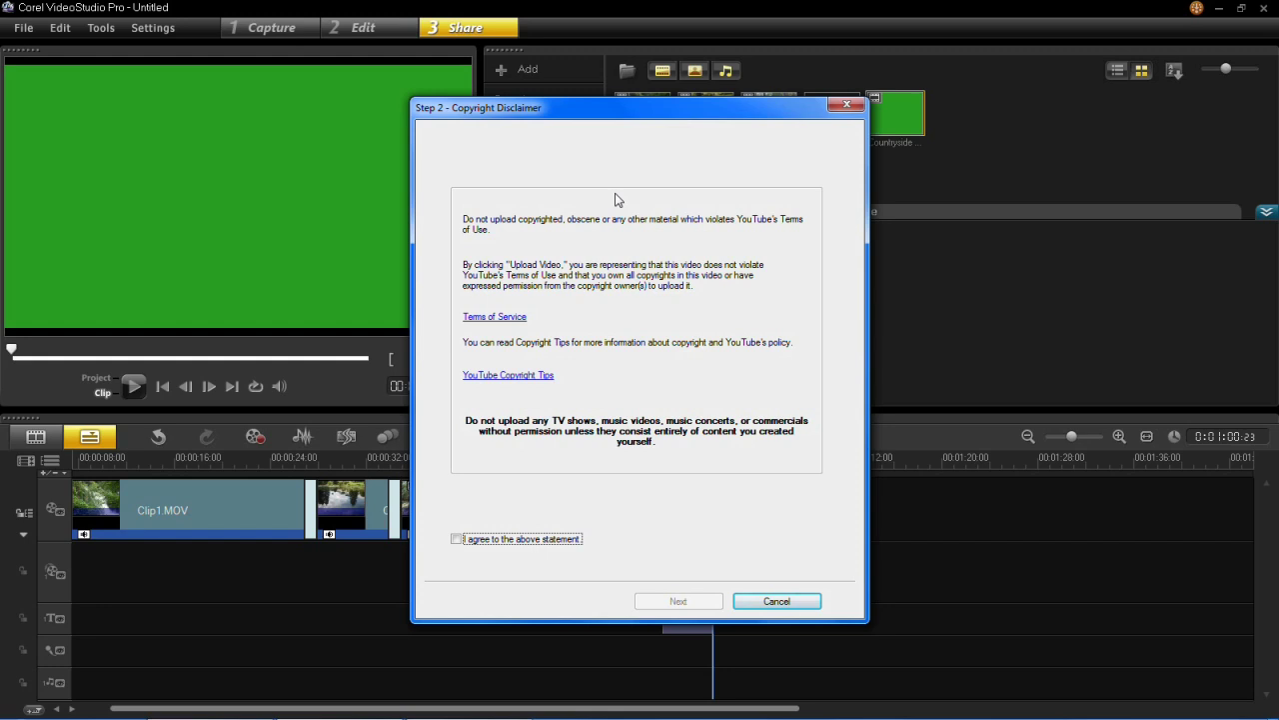
left_click(531, 540)
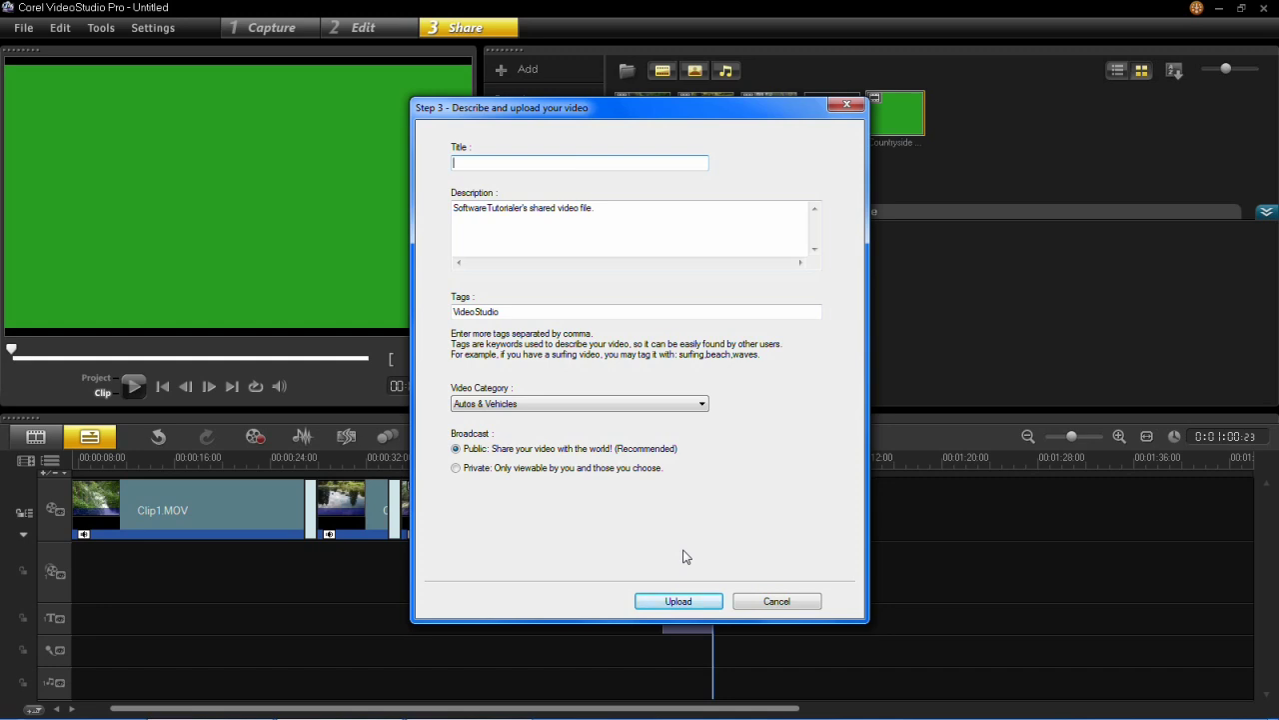
Title the upload "Countryside View in 60 Seconds" and replace the description with "A quick view of the english countryside in 60 seconds.".
type("Countryside View in 60 Seconds")
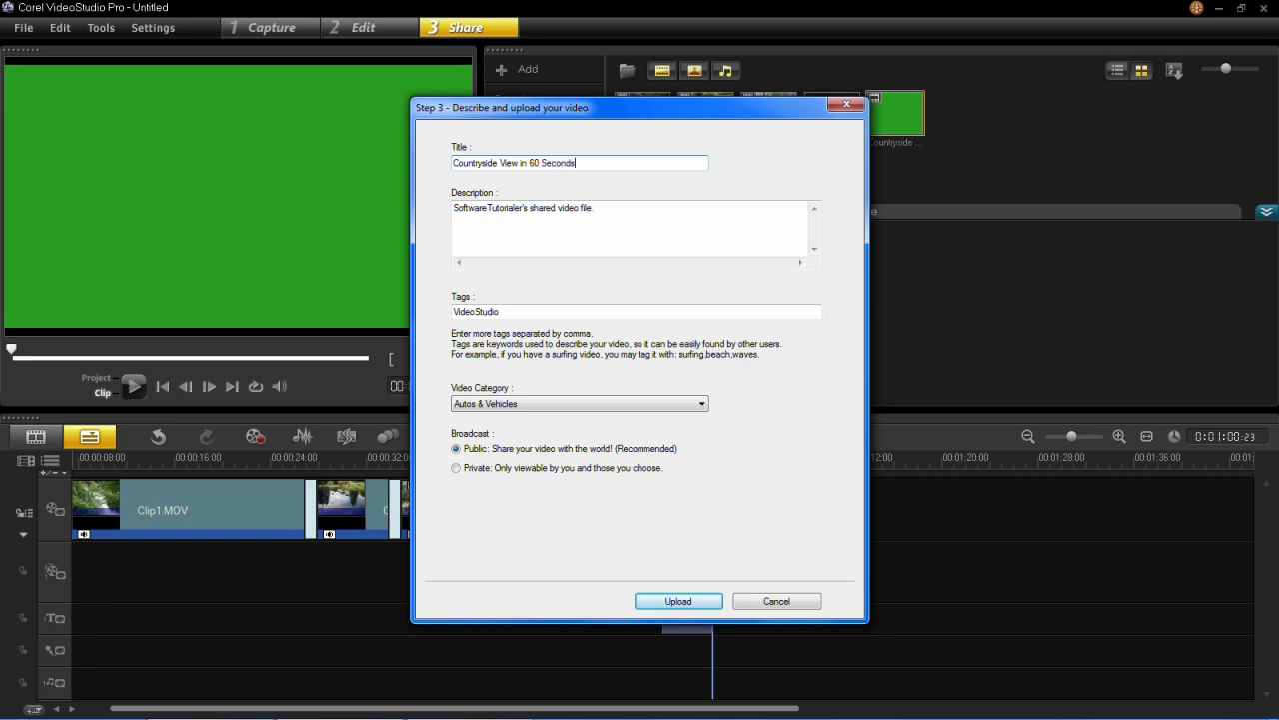
left_click_drag(723, 220, 127, 124)
key("Delete")
type("A quick ")
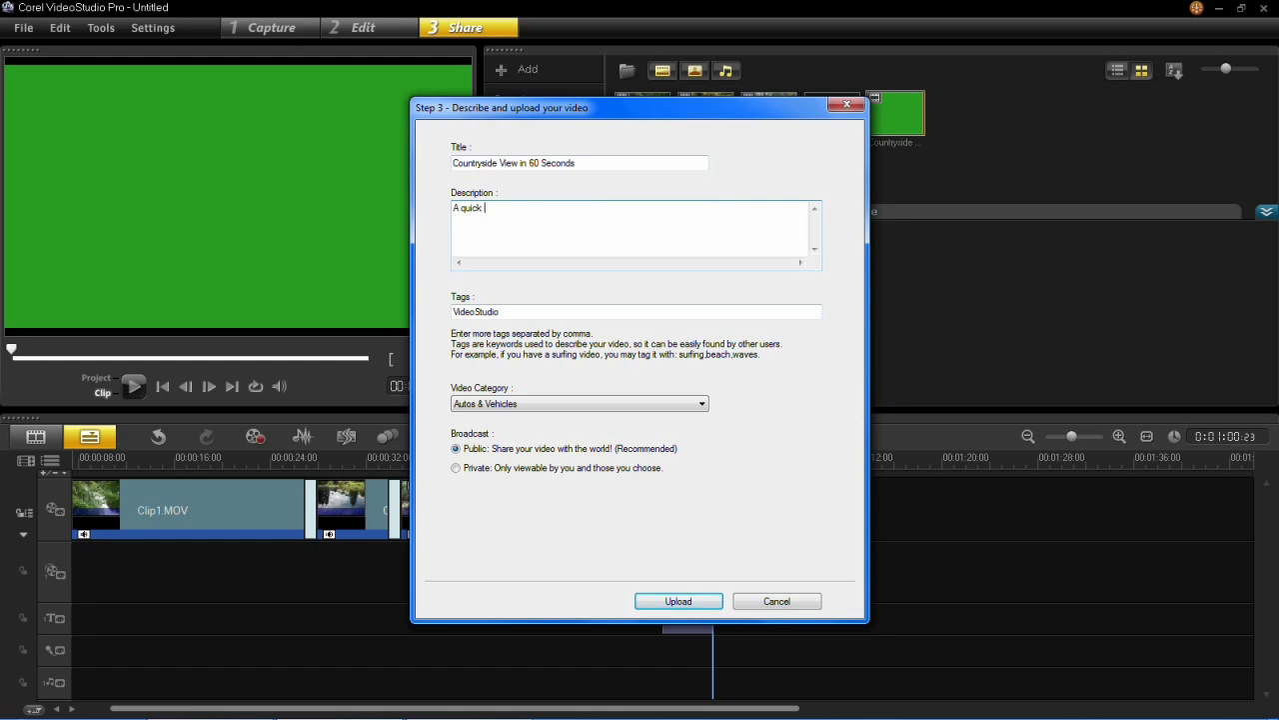
type("view of the english countryside in 60 seconds.")
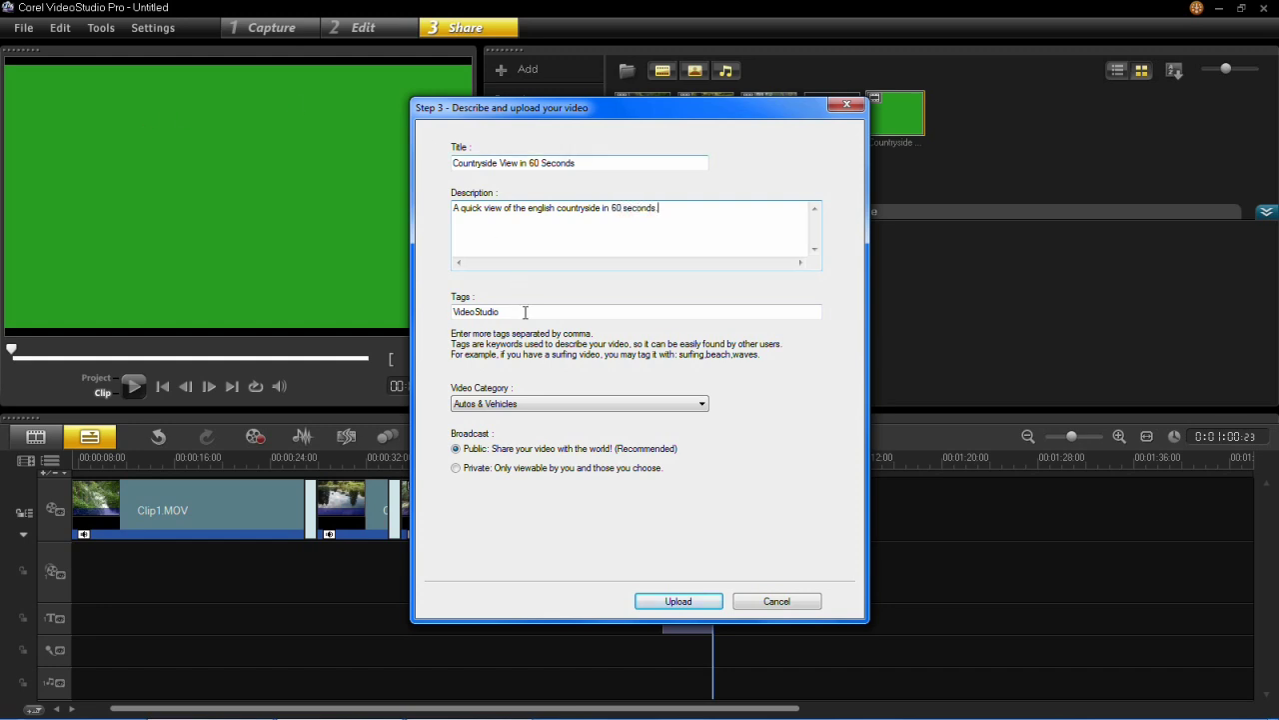
Set the tags to "Countryside view 60 seconds" and the video category to Entertainment, and start the YouTube upload.
key("Tab")
type("Cou")
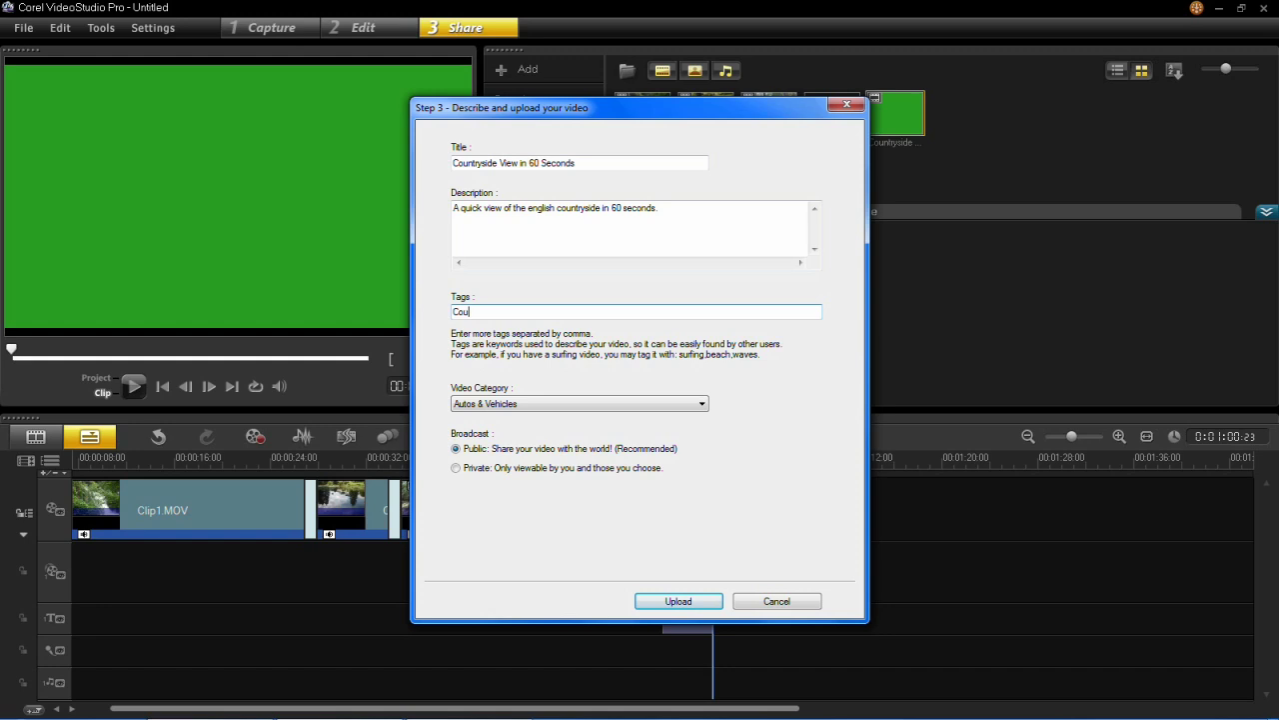
type("ntryside view 60 seconds")
left_click(544, 402)
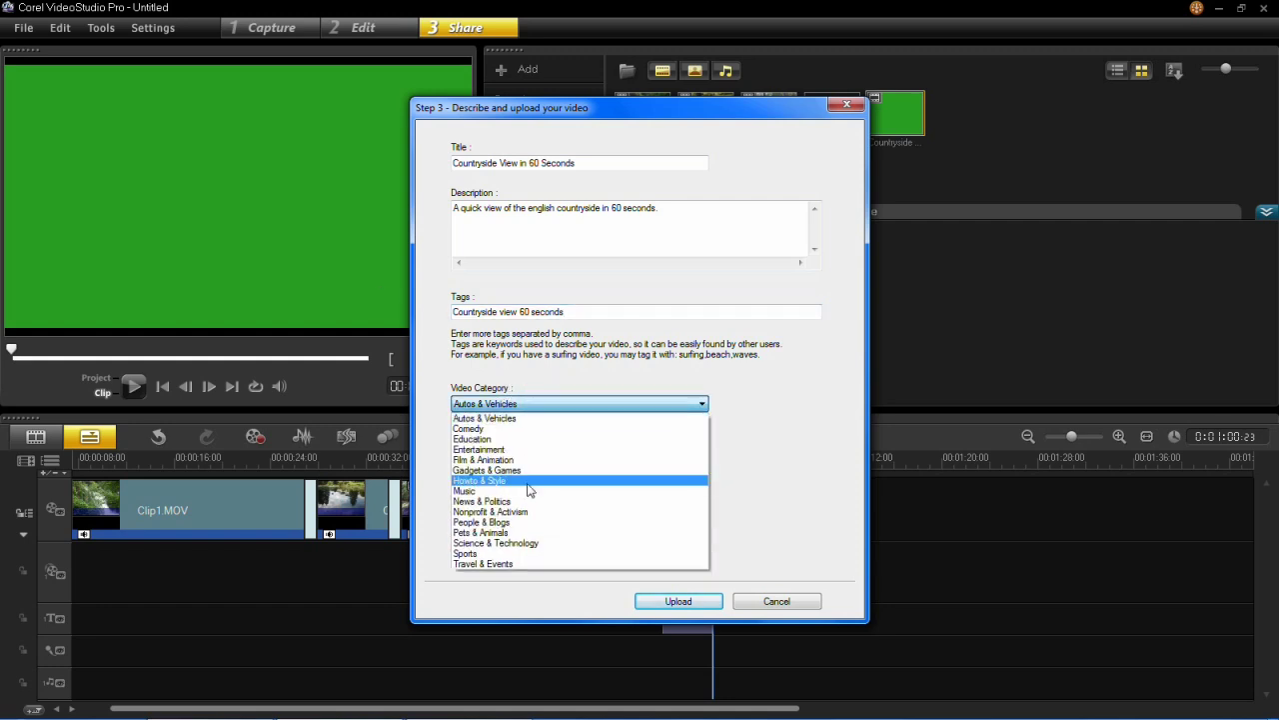
left_click(529, 448)
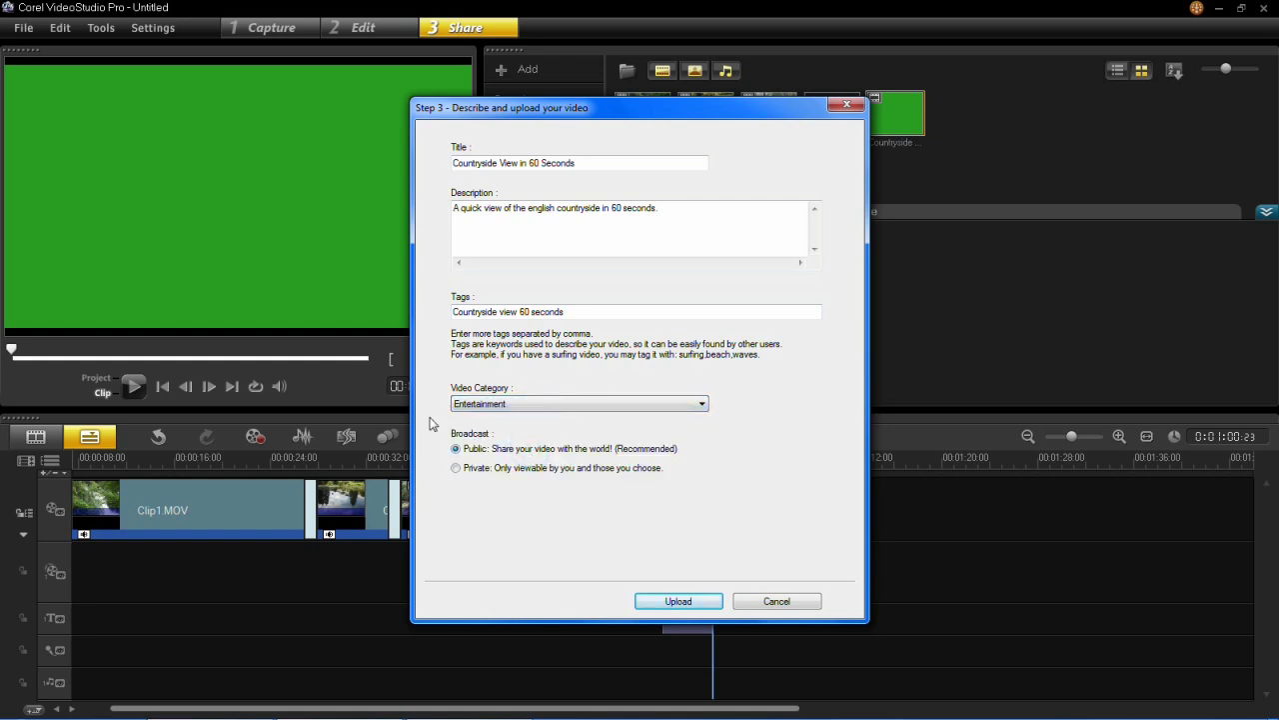
left_click(714, 602)
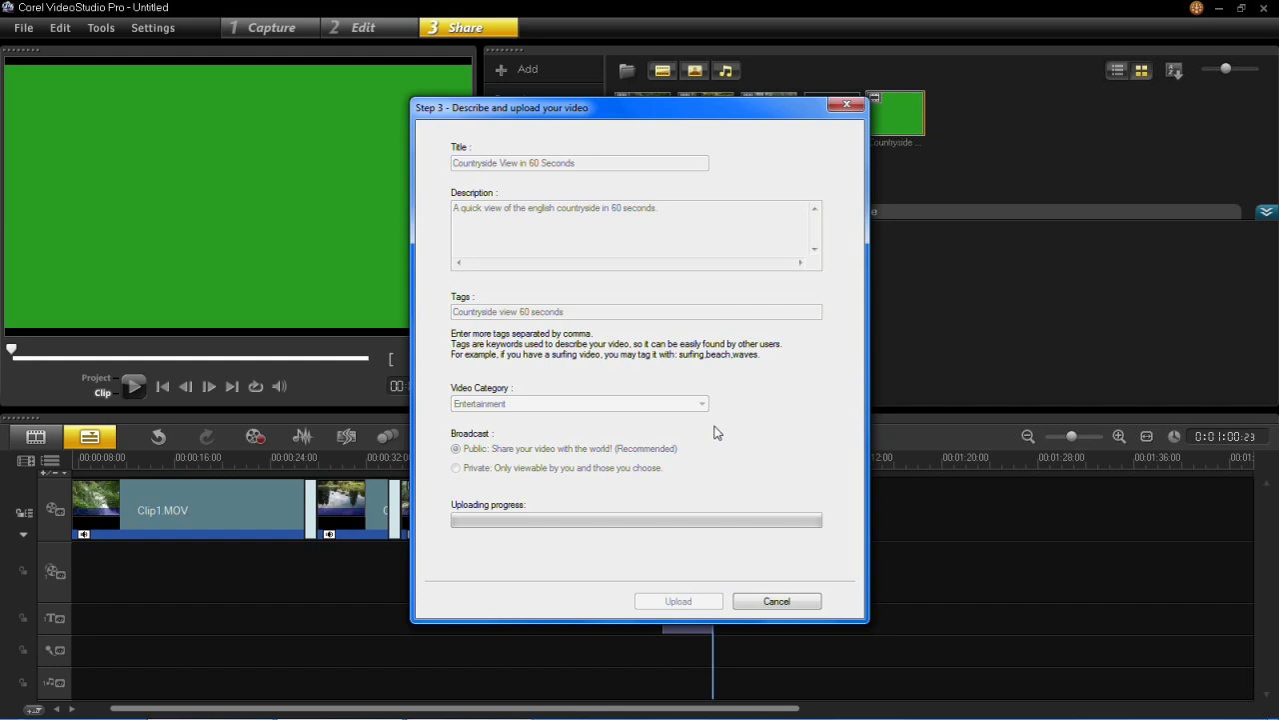